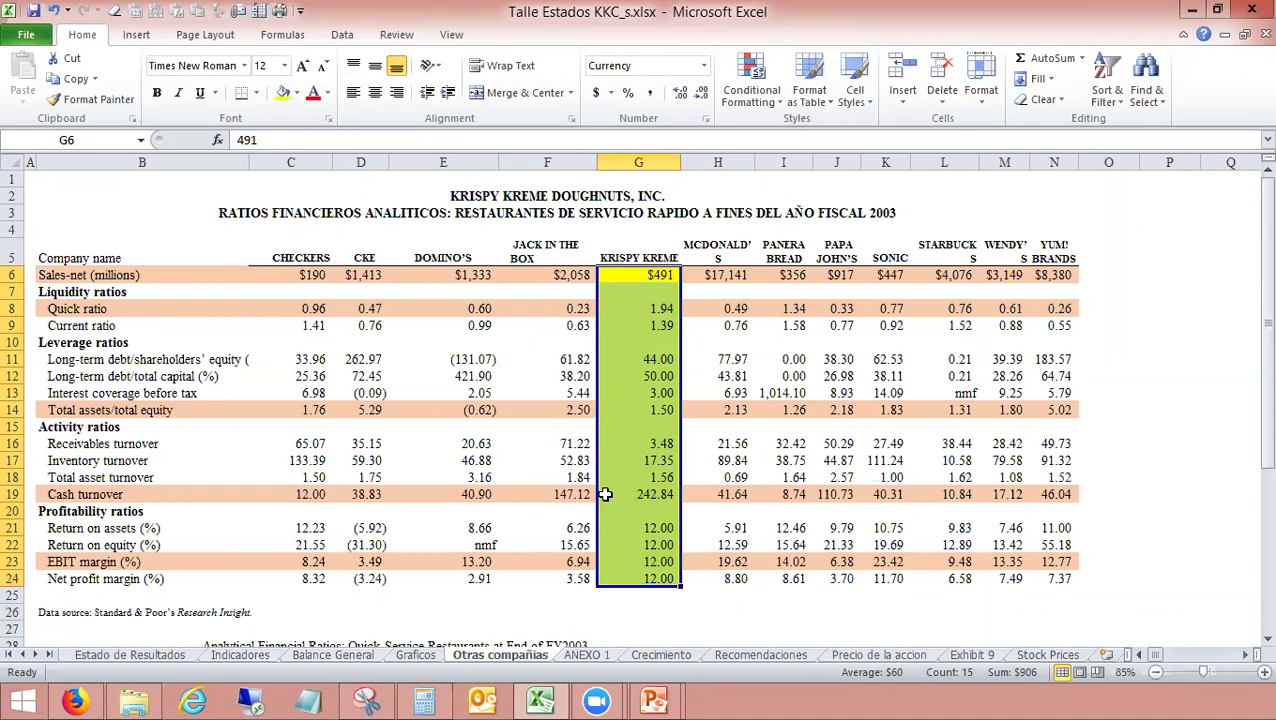
Step: Clear the KRISPY KREME values from Sales-net through Net profit margin in row 38 of the Otras compañías summary table
scroll(596, 435, down, 5)
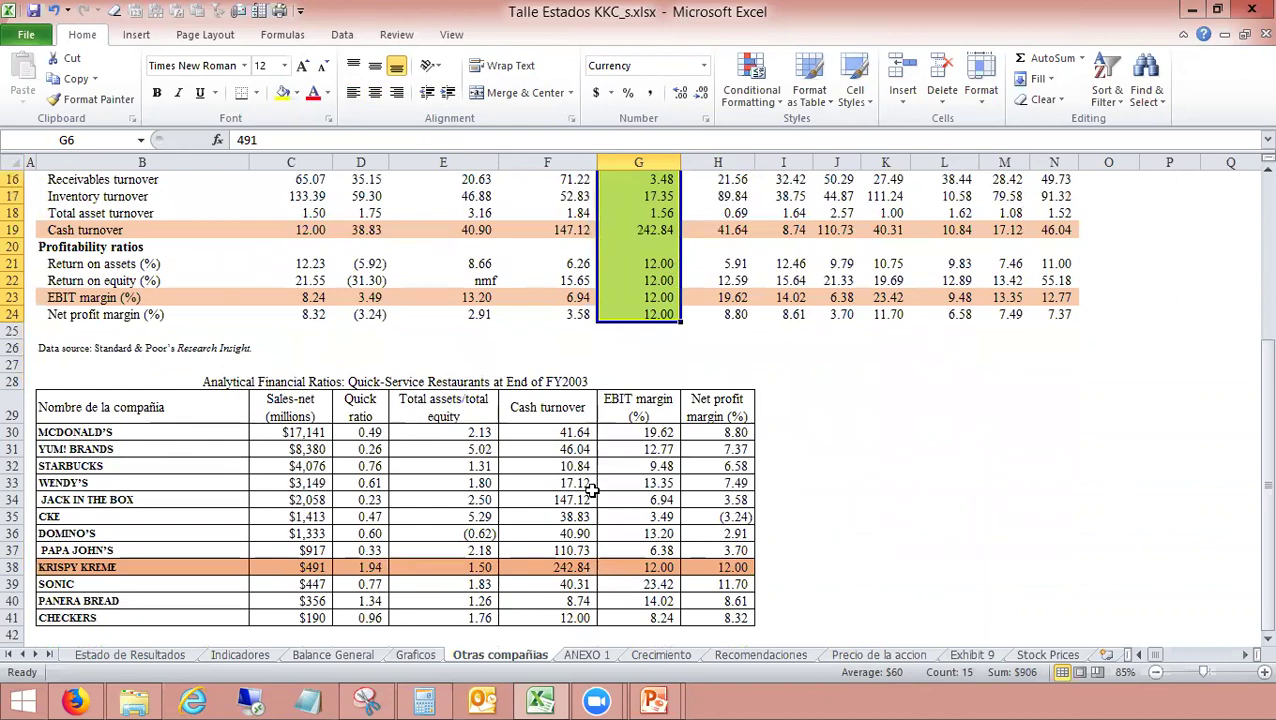
scroll(592, 489, down, 1)
drag(277, 515, 746, 512)
key(Delete)
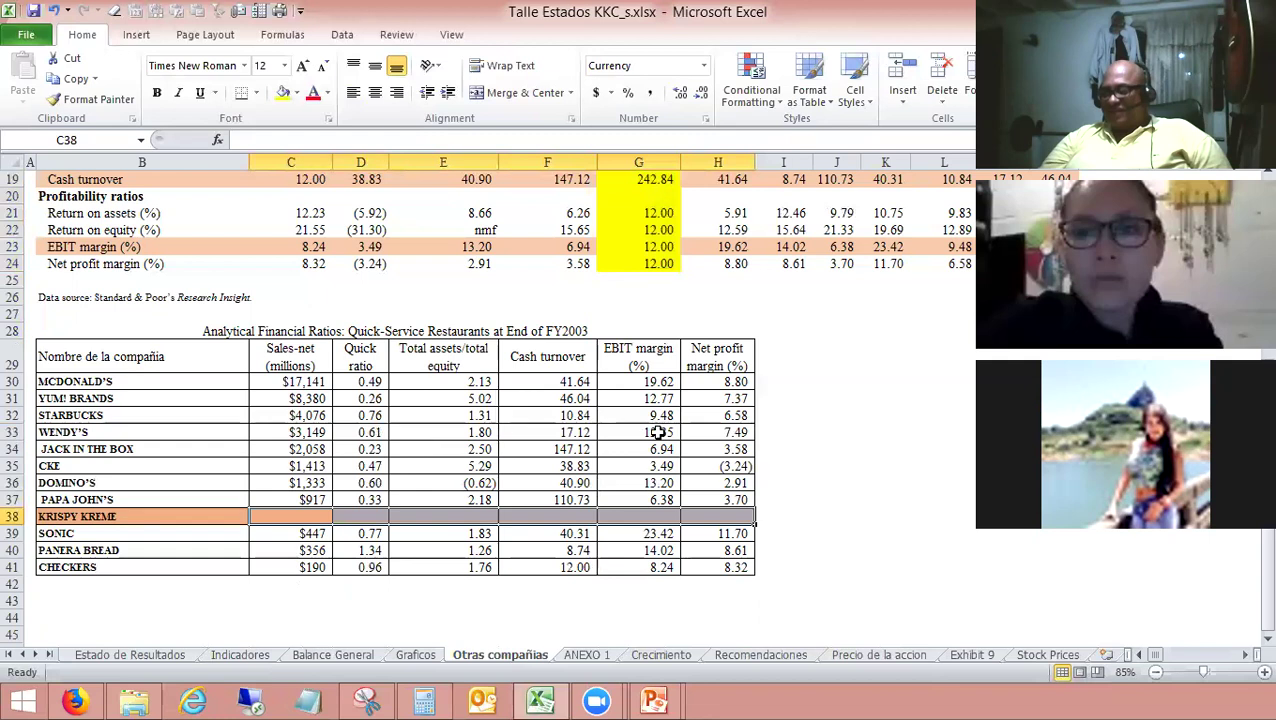
click(866, 448)
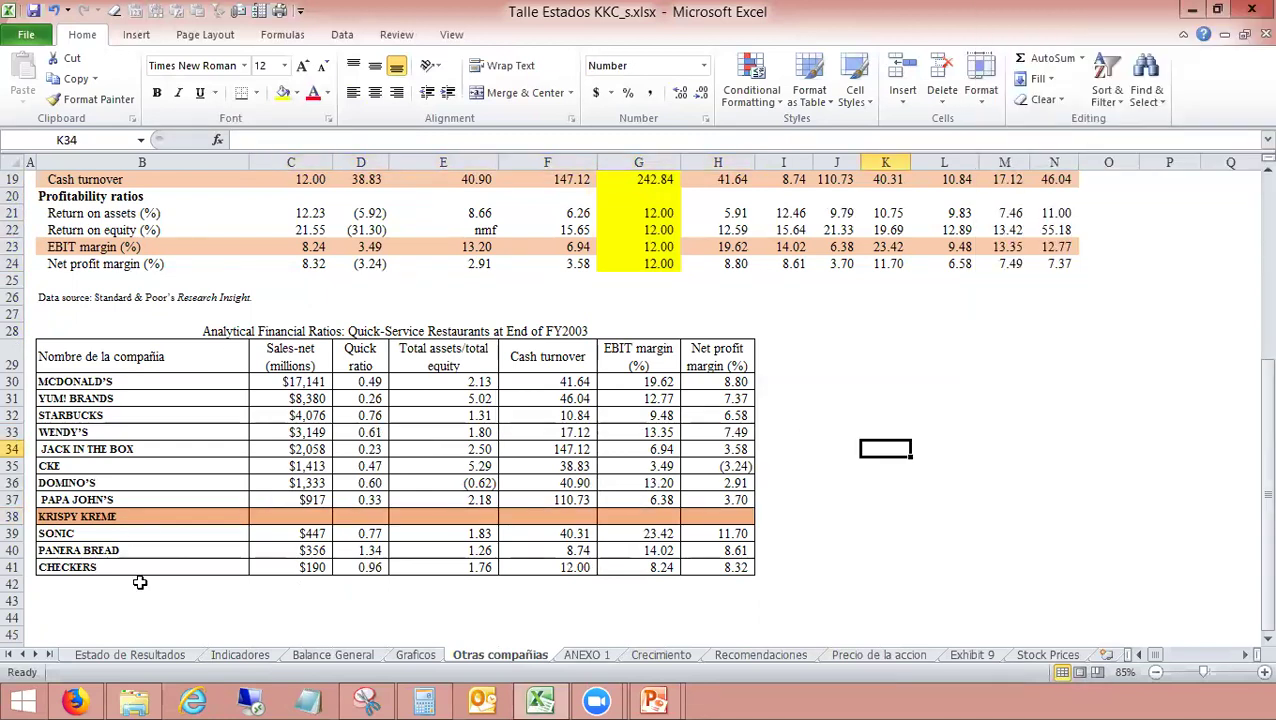
Step: Examine the Balance General sheet, including the operating working capital notes beside rows 12 to 14
click(317, 654)
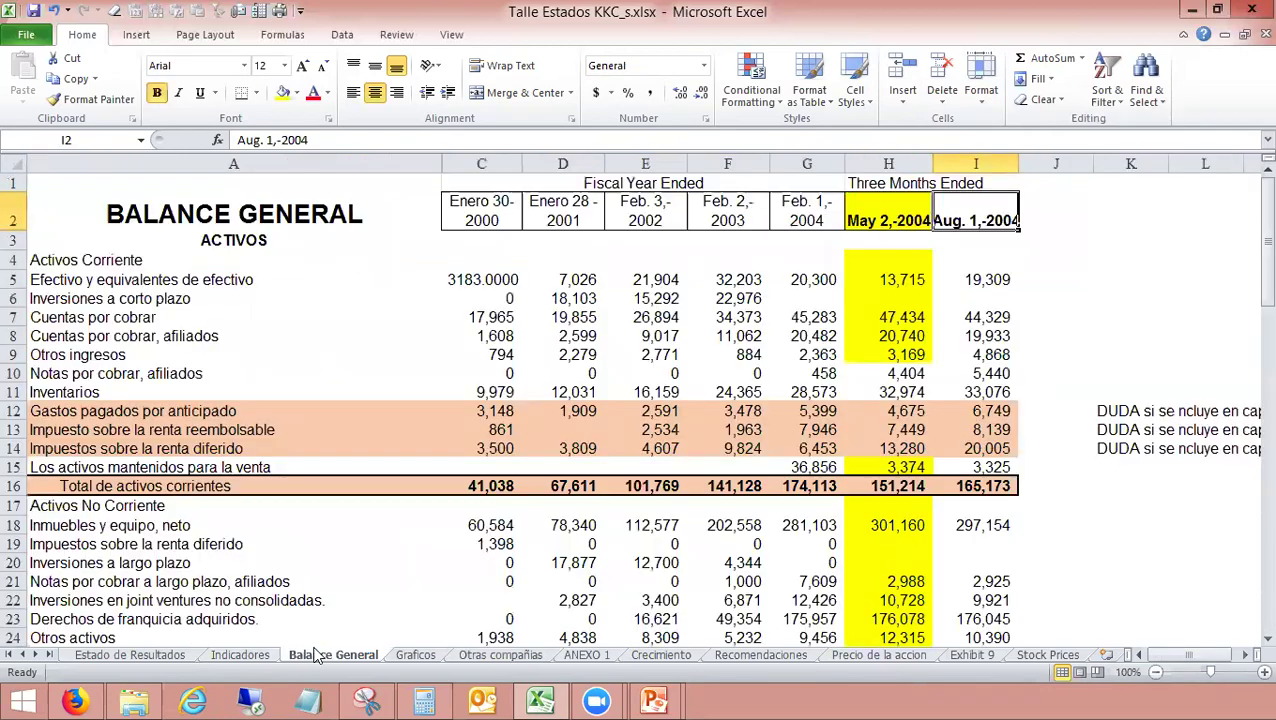
click(1245, 654)
click(1245, 654)
click(1245, 654)
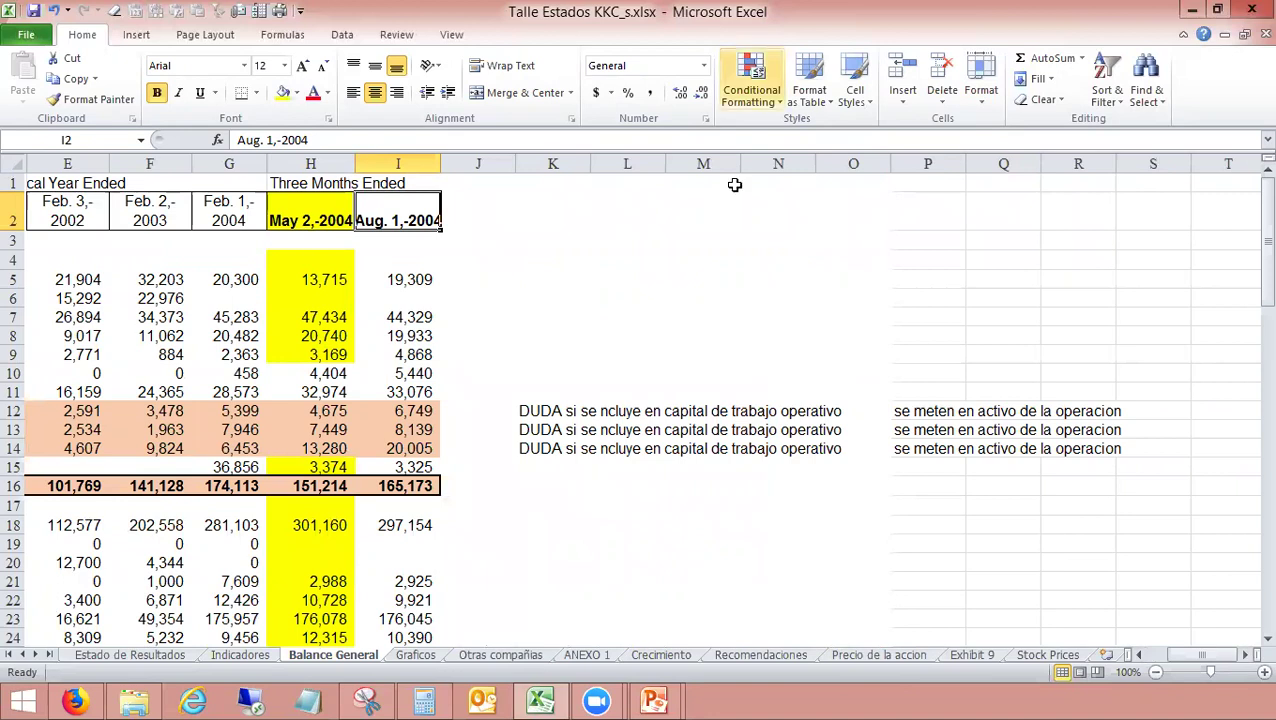
scroll(734, 184, left, 3)
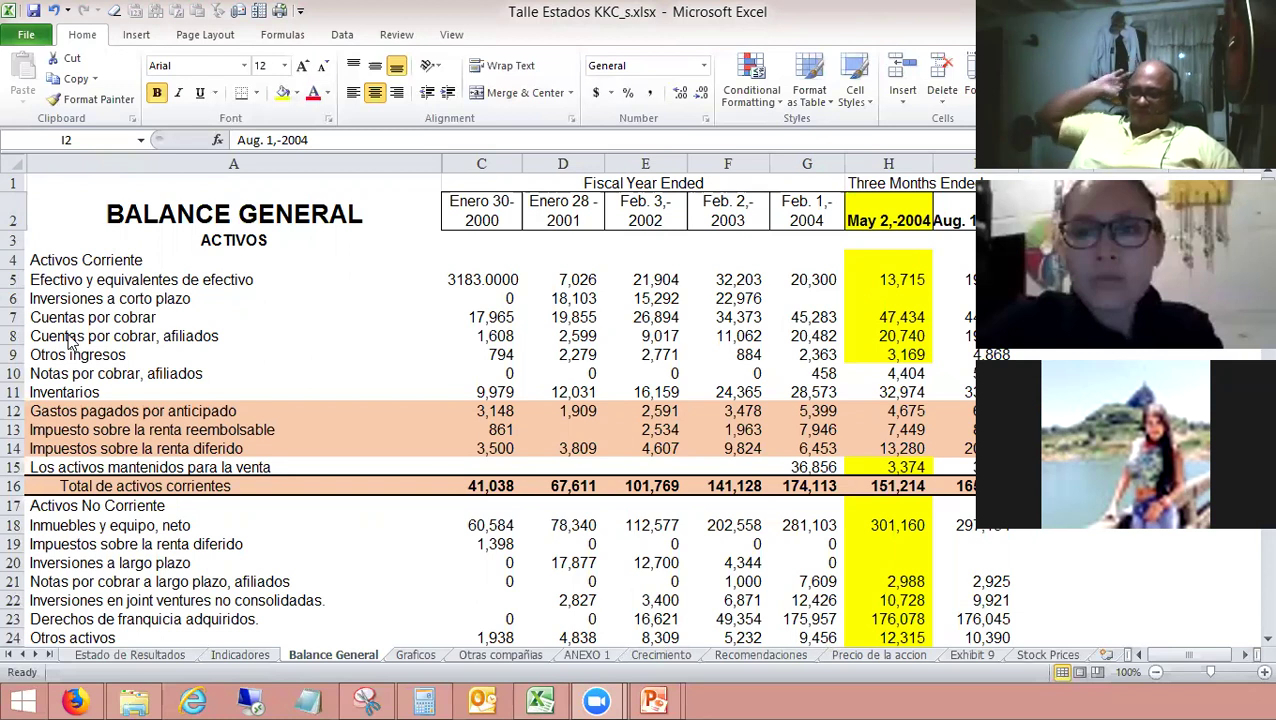
Step: Review the Cuentas por cobrar, Cuentas por cobrar, afiliados and Otros ingresos rows of the balance sheet
text(M)
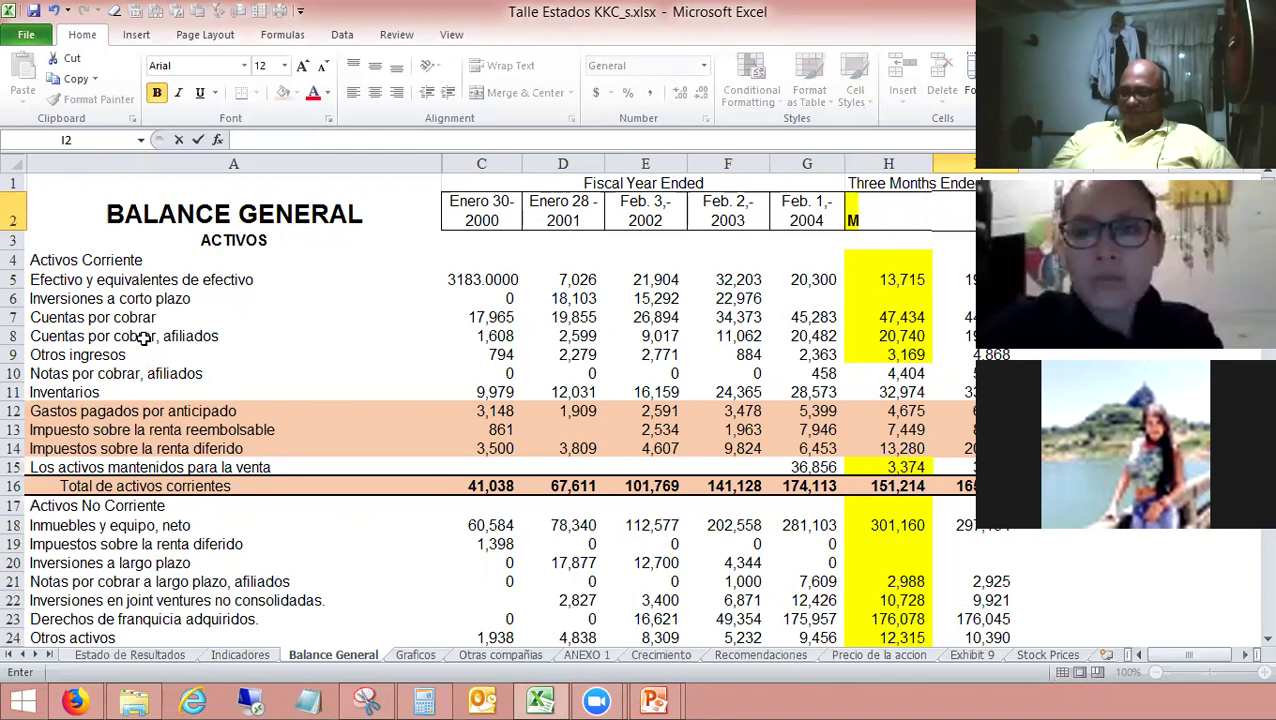
click(234, 214)
double_click(60, 318)
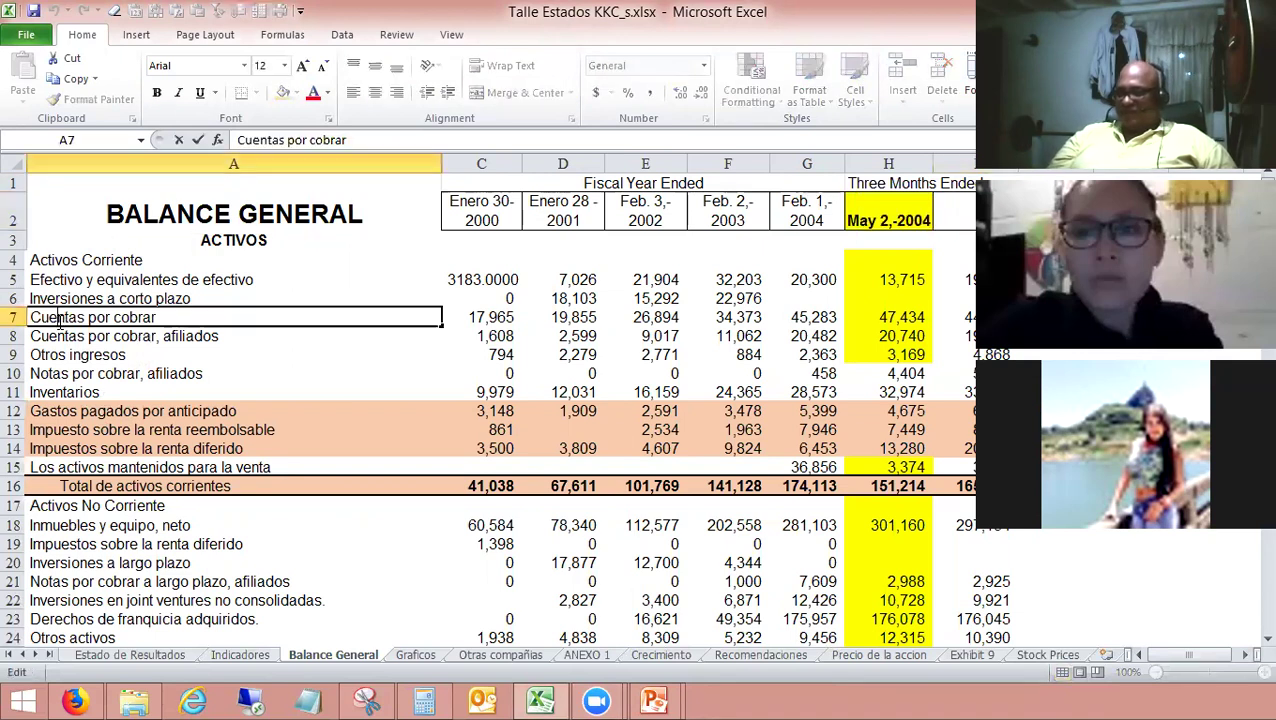
key(End)
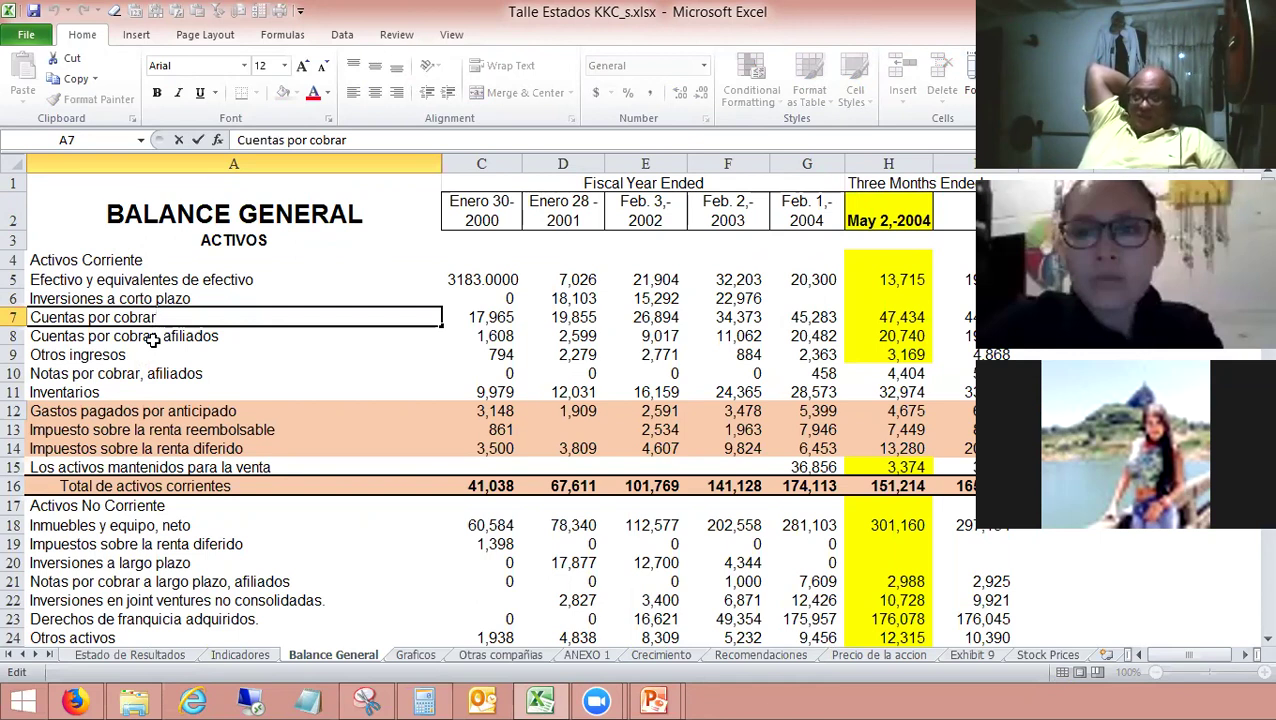
click(134, 338)
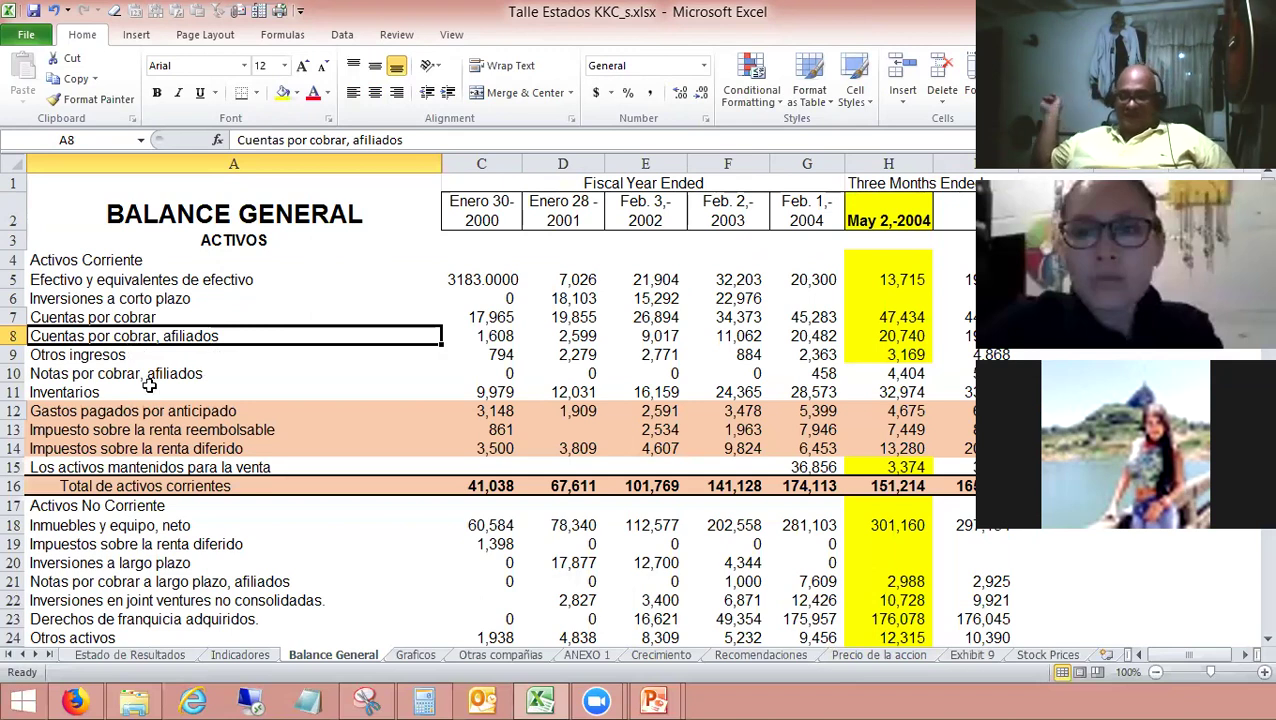
click(75, 354)
double_click(75, 354)
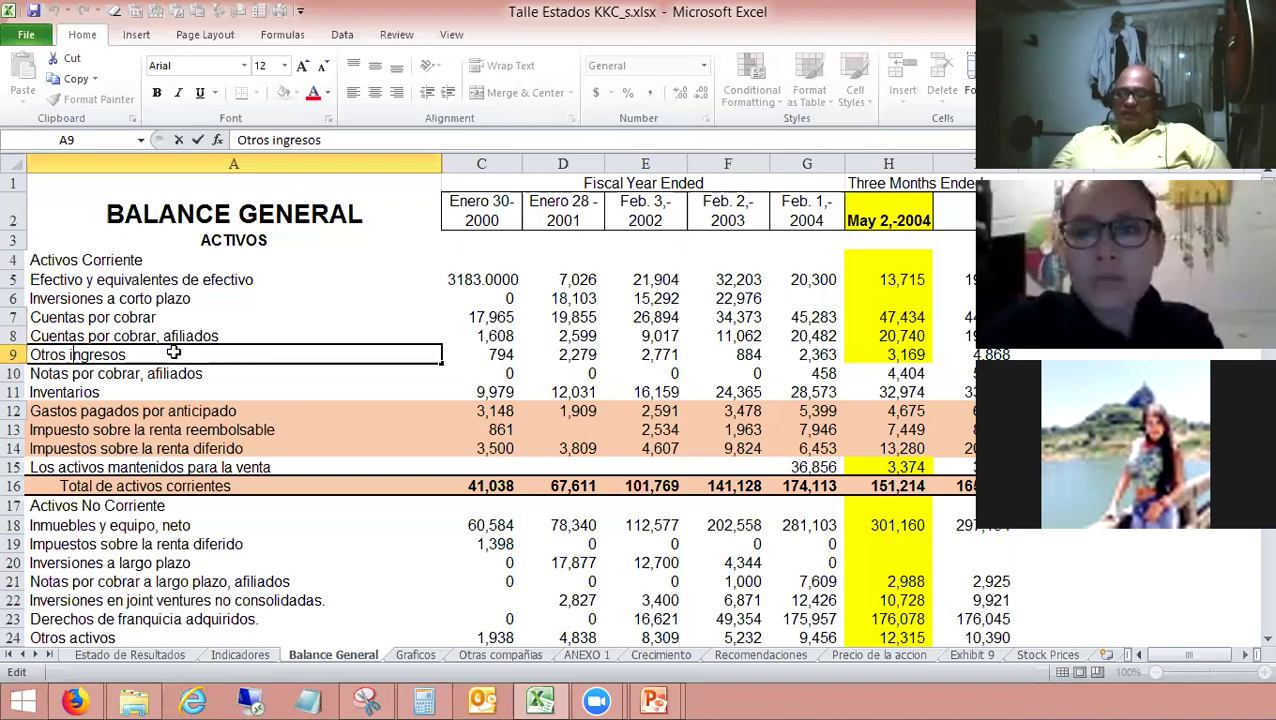
Step: Review the Inventarios, Gastos pagados por anticipado and Impuesto sobre la renta reembolsable rows together with their notes
key(Return)
key(Return)
key(Return)
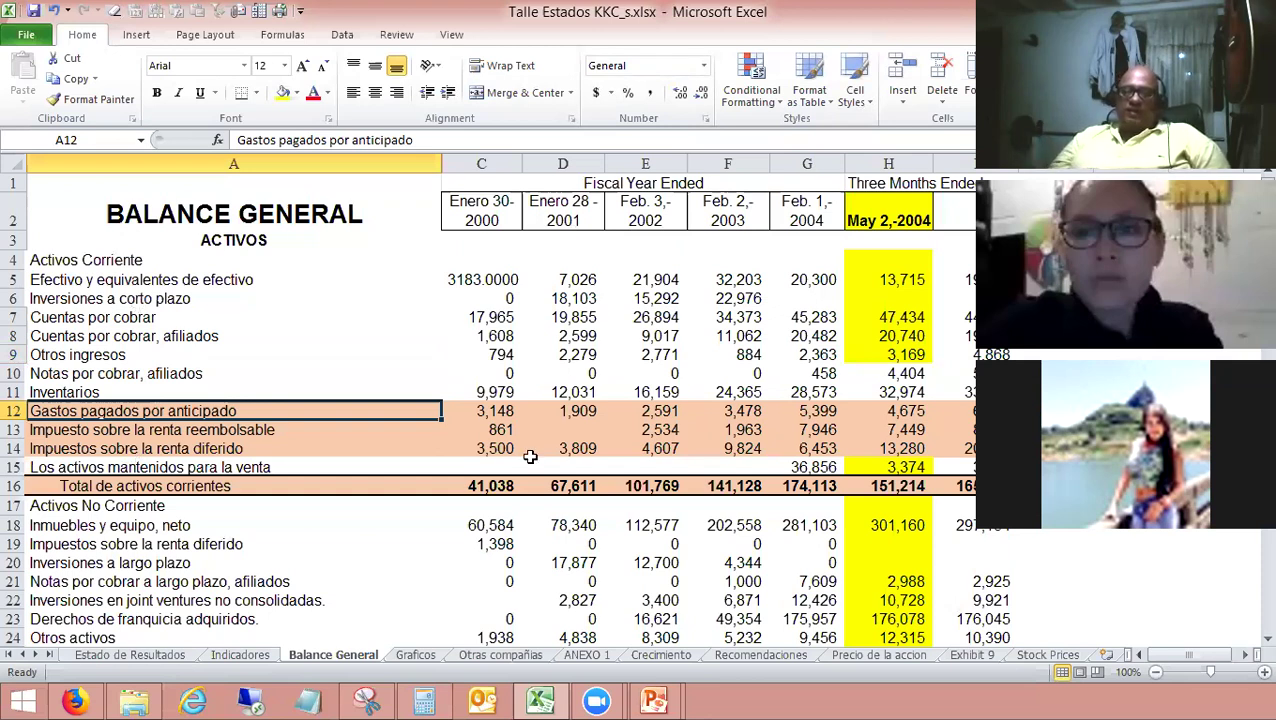
key(Up)
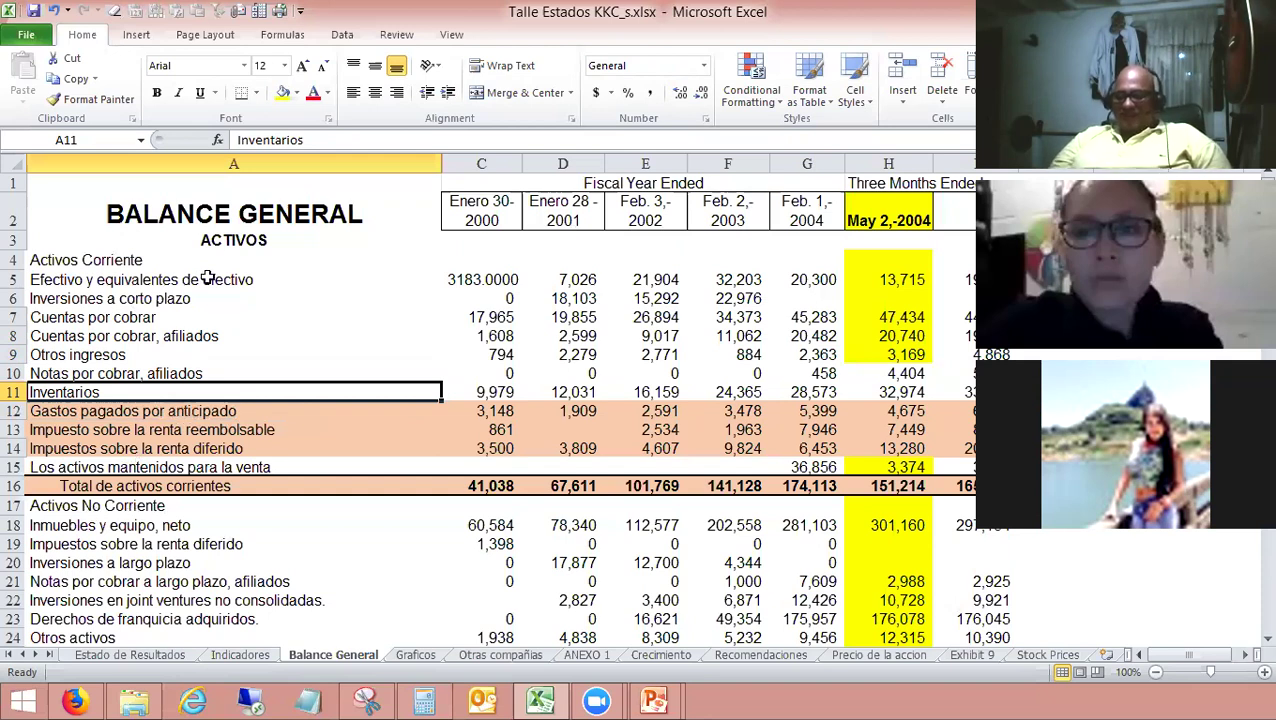
key(Down)
key(Down)
key(F2)
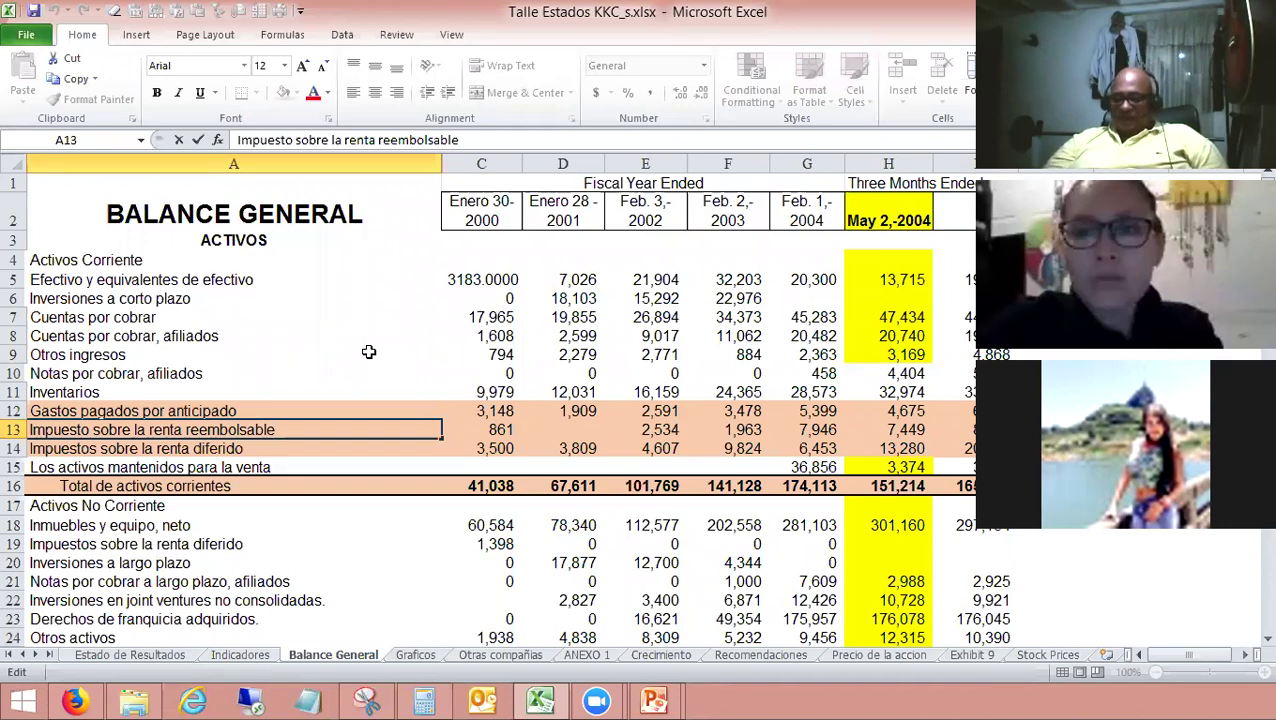
click(1245, 657)
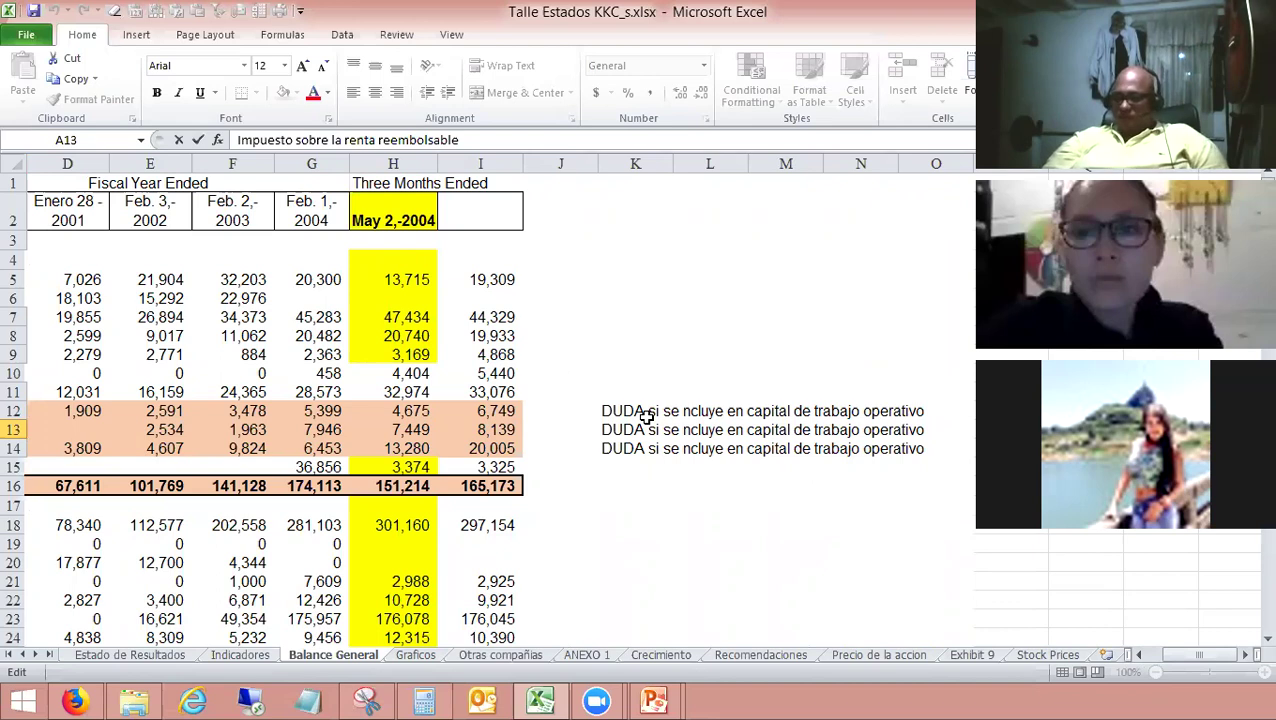
click(1141, 655)
click(1141, 655)
Step: Append "corrientes y no corrientes" to the ROA formula description in cell B39 of the Indicadores sheet
click(240, 655)
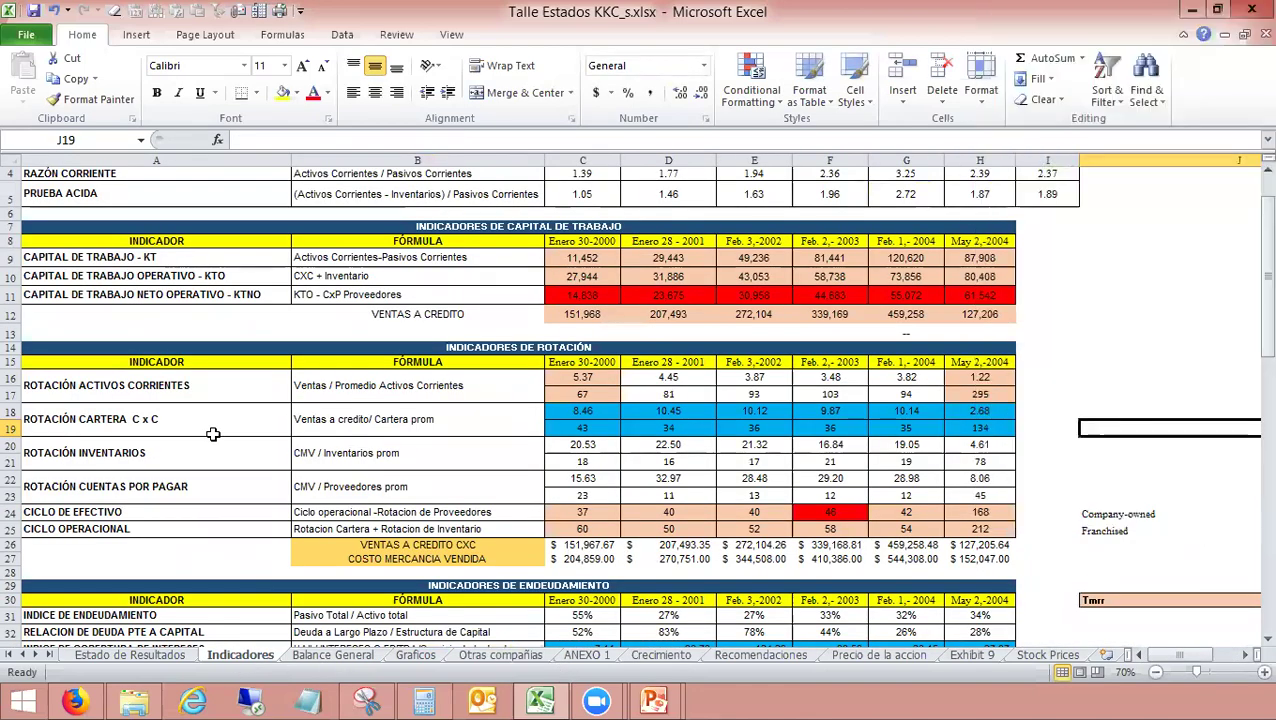
scroll(90, 490, down, 3)
scroll(90, 492, down, 2)
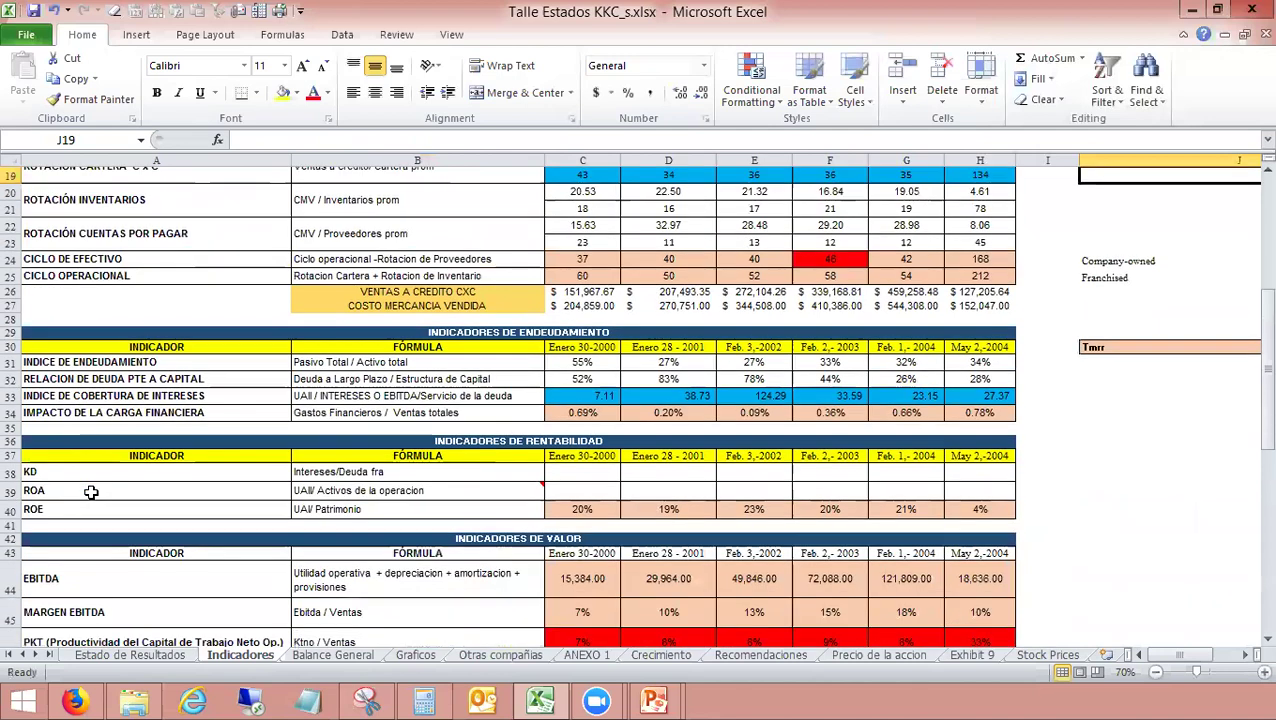
click(345, 490)
mouse_move(500, 488)
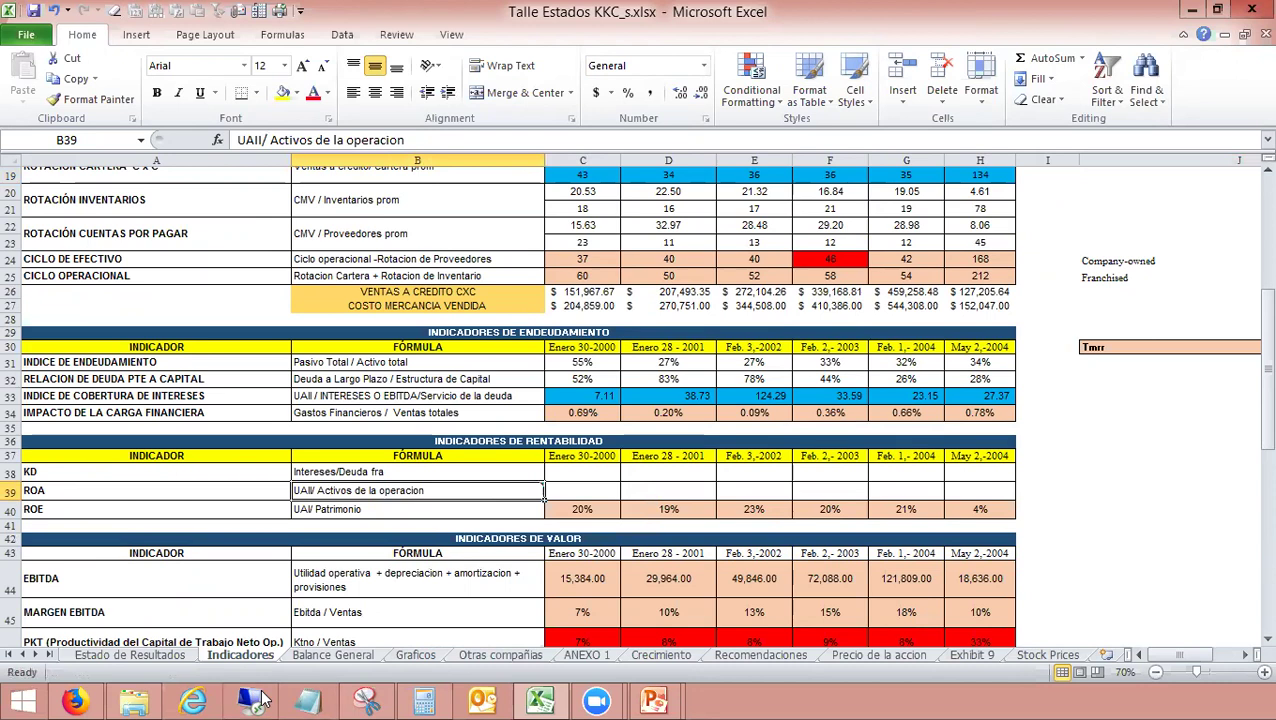
key(Right)
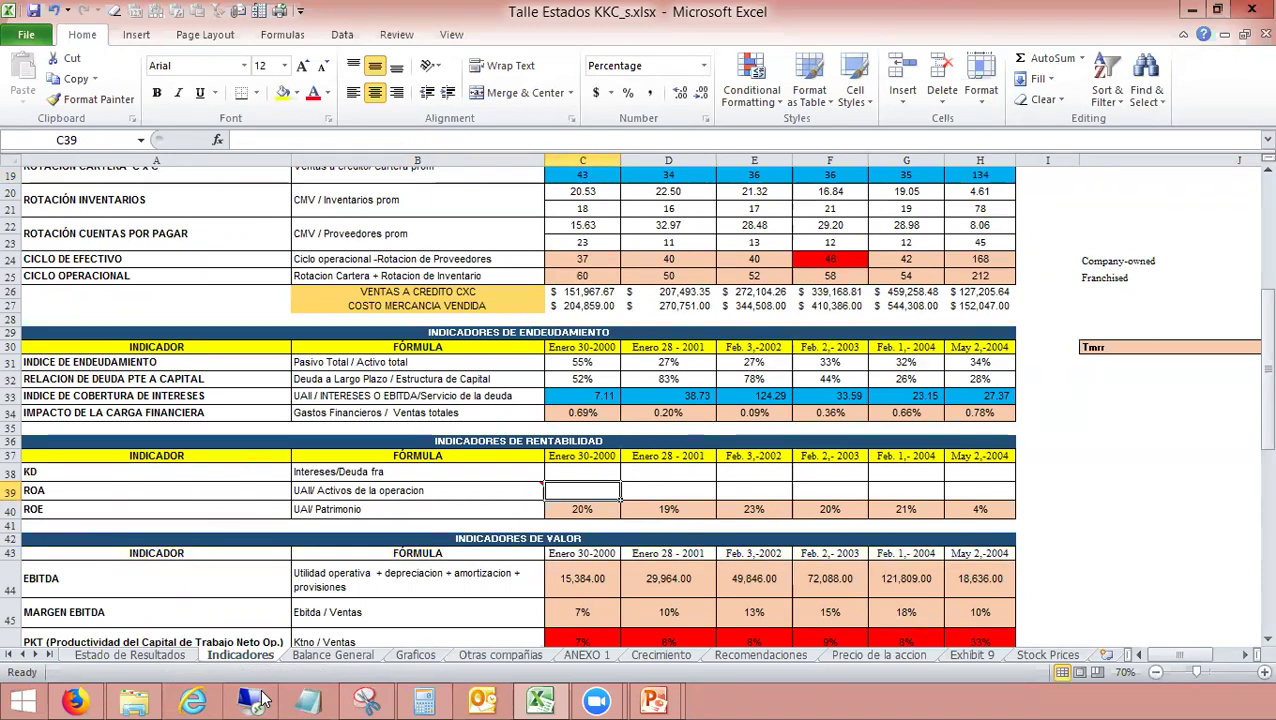
key(Left)
key(F2)
text(corri)
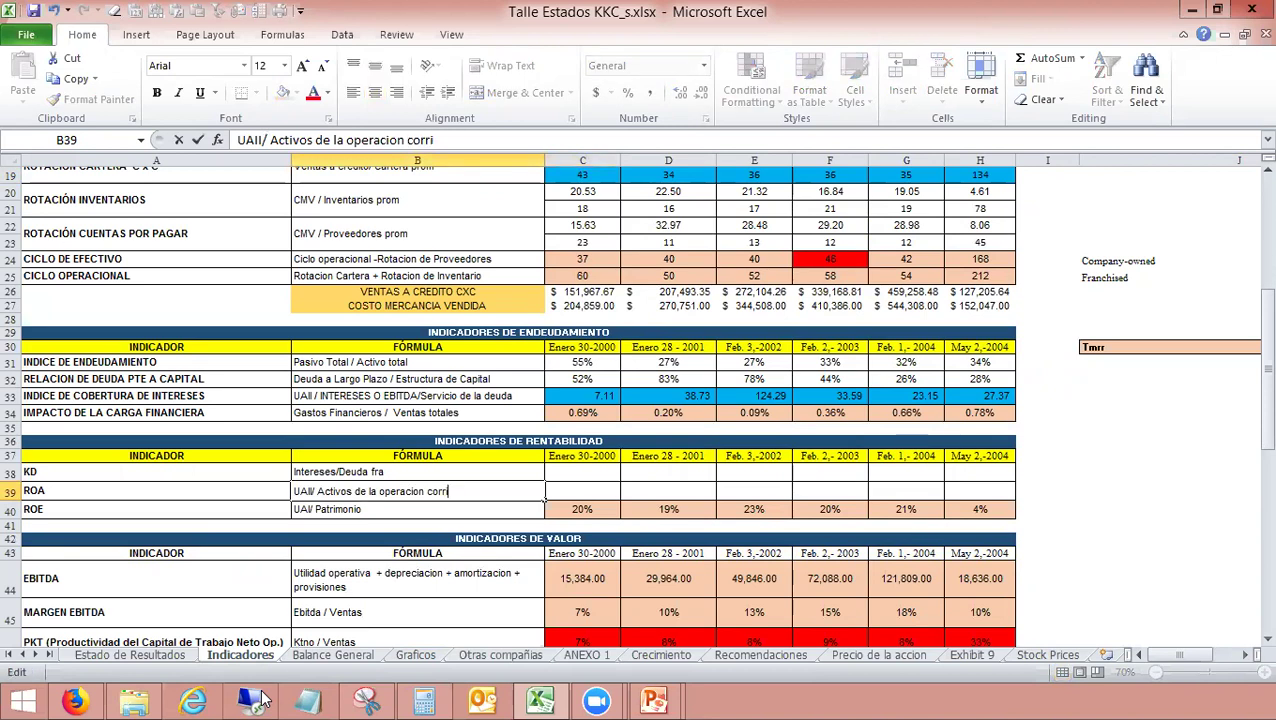
text(entes y no corrientes)
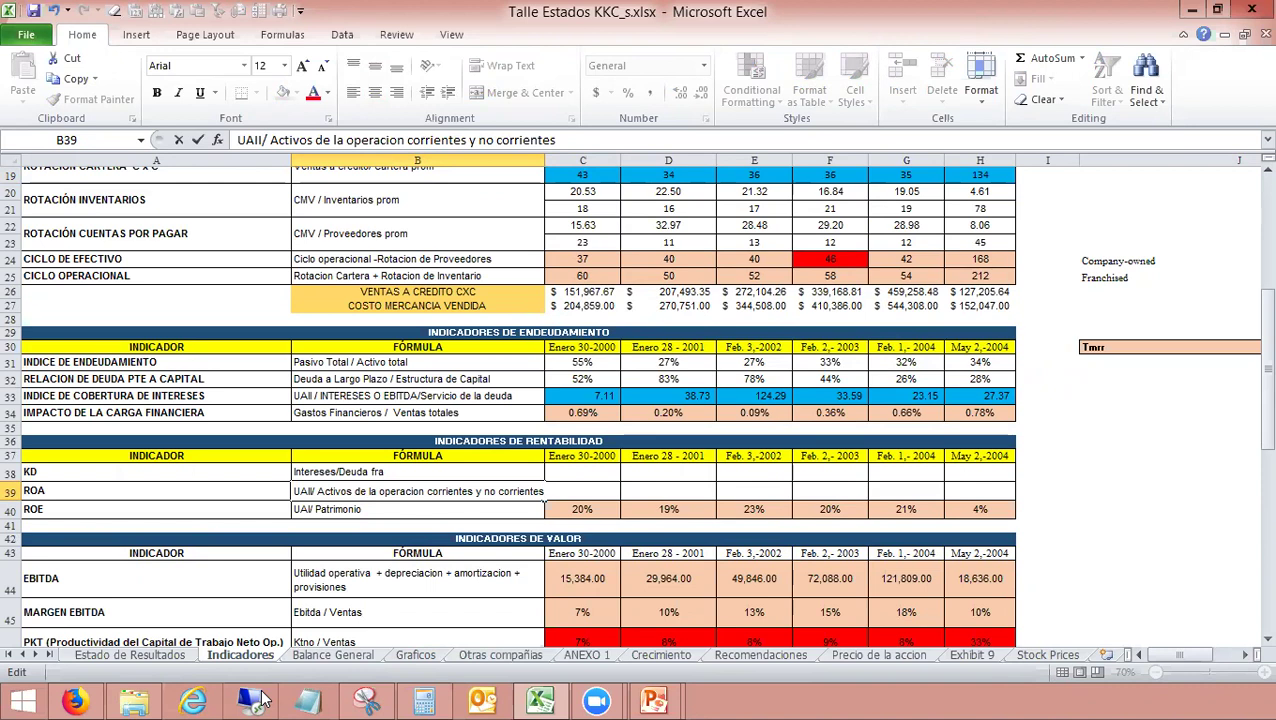
Step: Move "de la operacion" to the end of the ROA description, making it "UAII/ Activos corrientes y no corrientes de la operacion"
key(ctrl+Left)
key(ctrl+Left)
key(ctrl+Left)
key(ctrl+Left)
key(ctrl+Left)
key(ctrl+Left)
key(ctrl+Left)
key(ctrl+shift+Right)
key(ctrl+shift+Right)
key(ctrl+shift+Right)
key(ctrl+c)
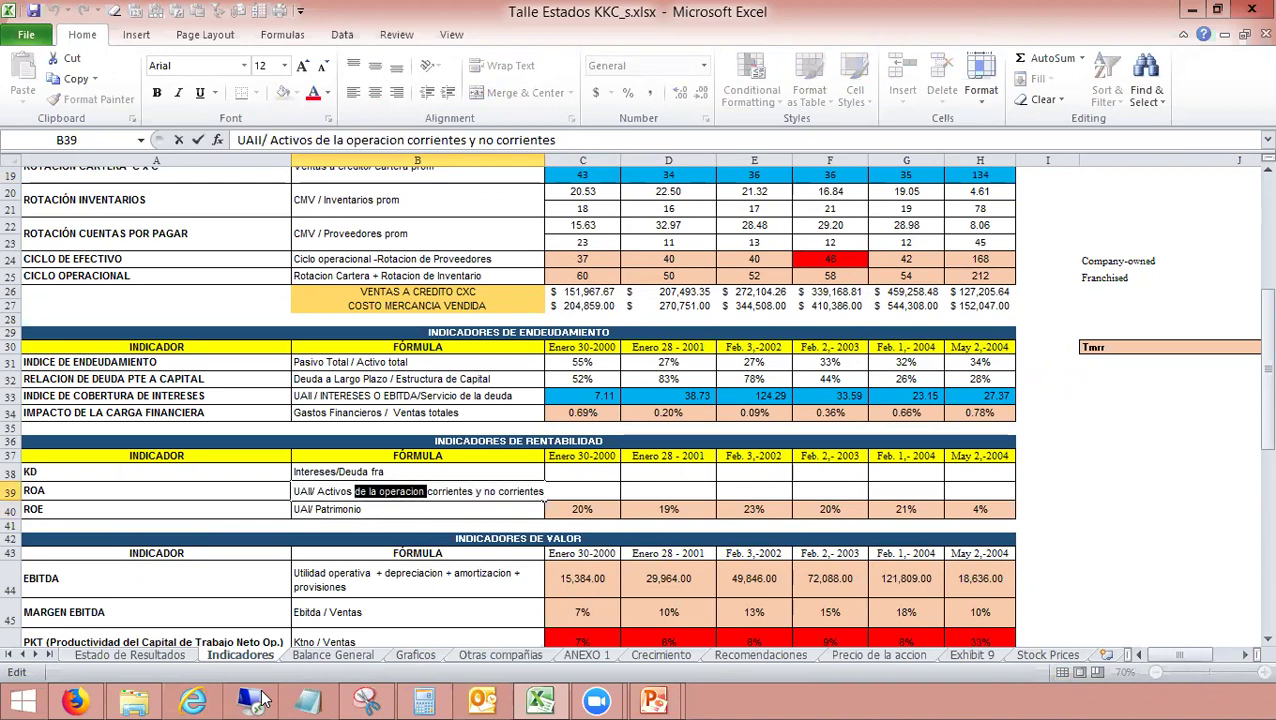
key(BackSpace)
key(End)
key(ctrl+v)
key(Return)
key(Up)
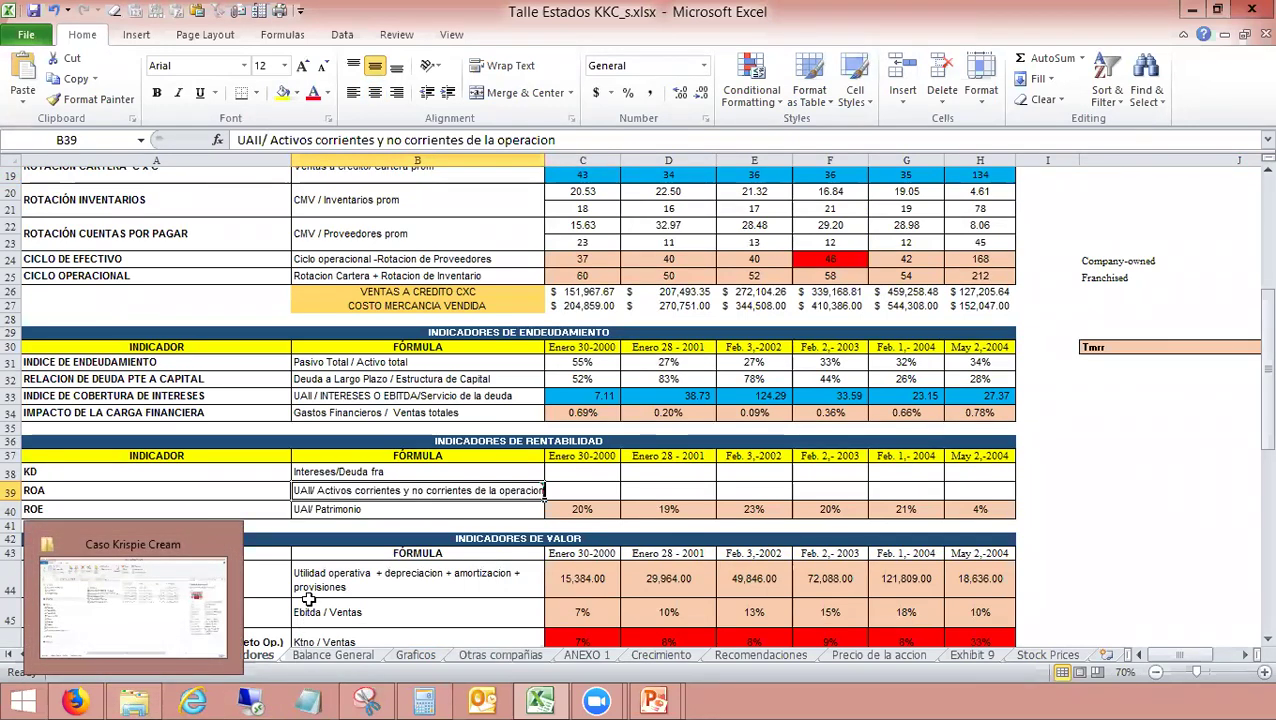
Step: Glance at the Estado de Resultados sheet, then switch to Firefox and reach the Outlook inbox through office.com in a new tab
click(130, 655)
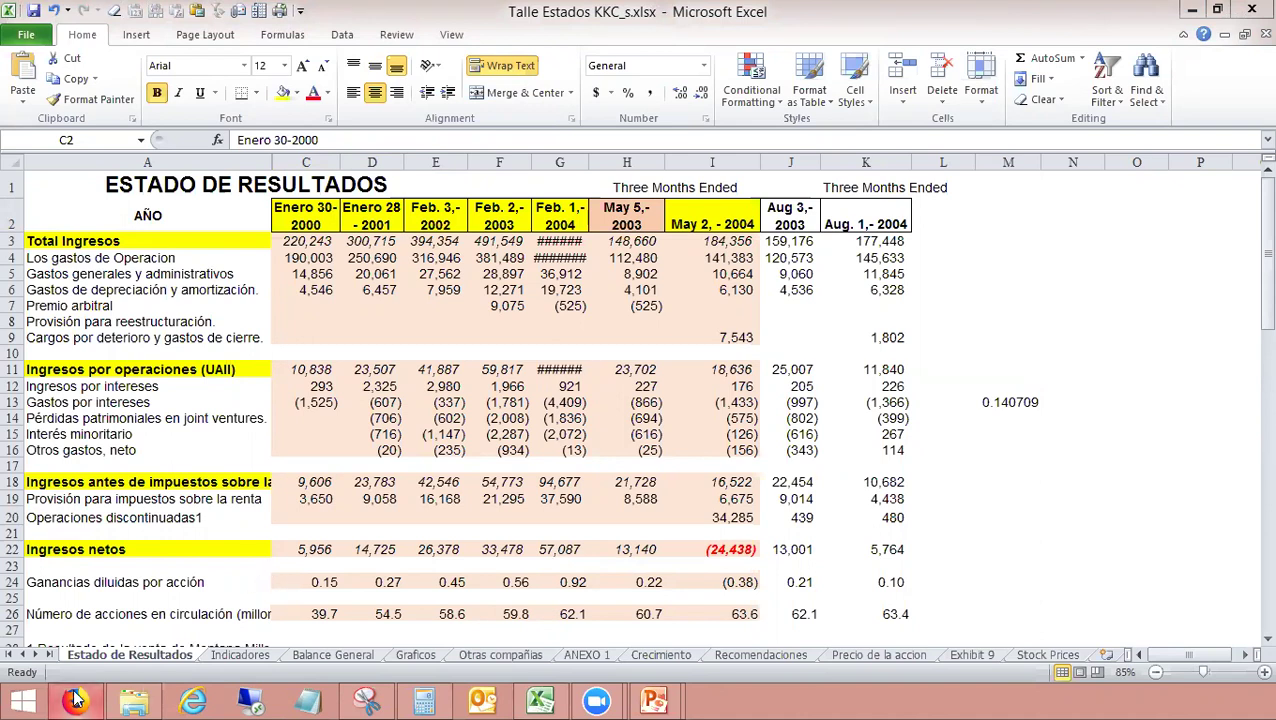
click(99, 634)
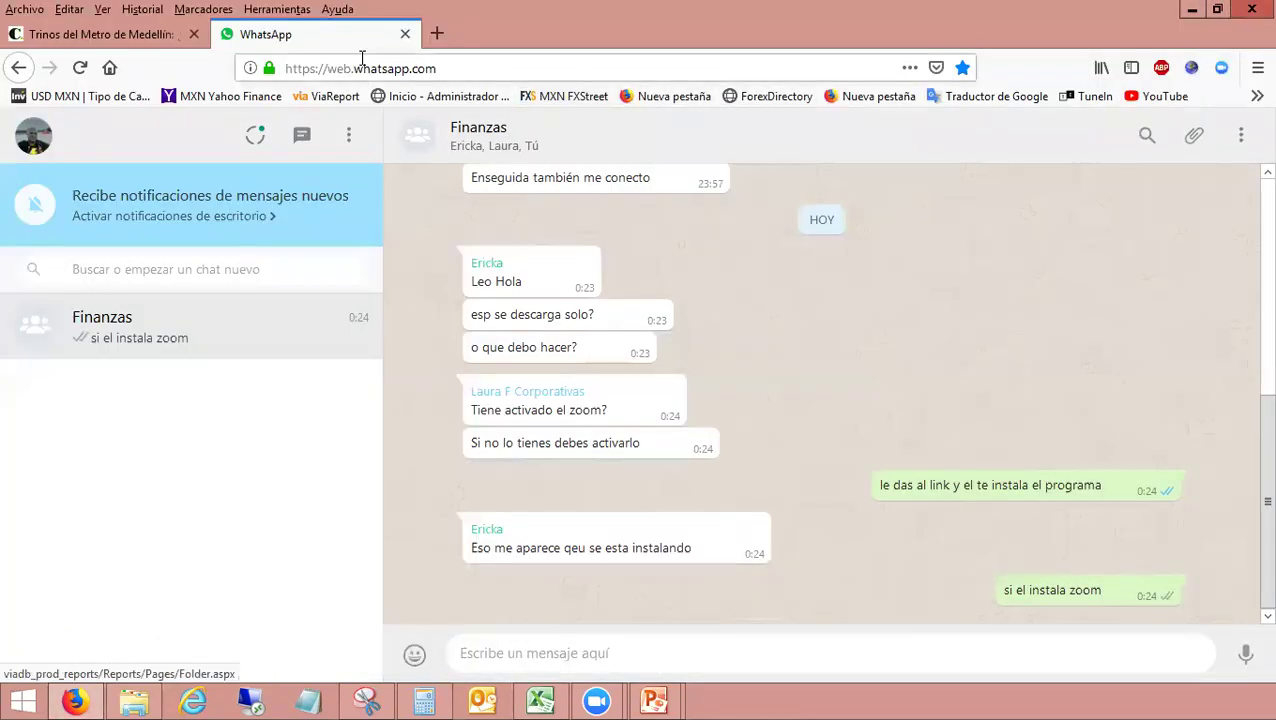
click(438, 36)
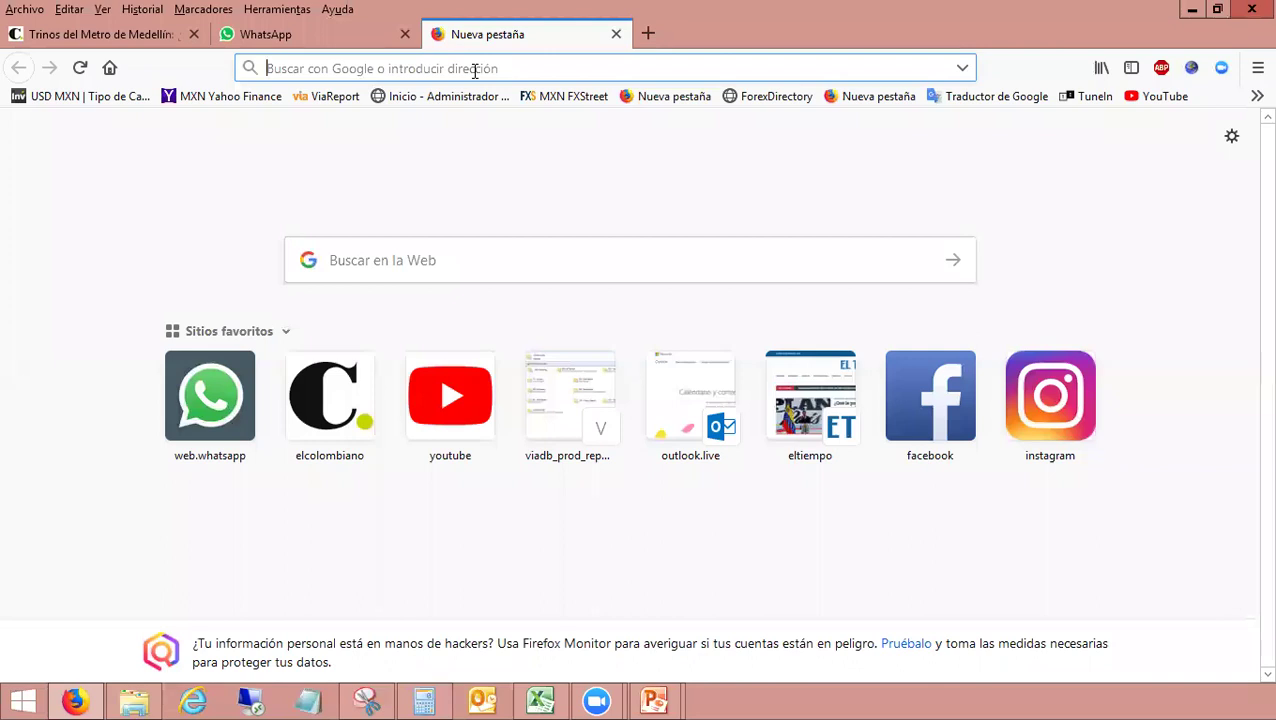
text(office.com/)
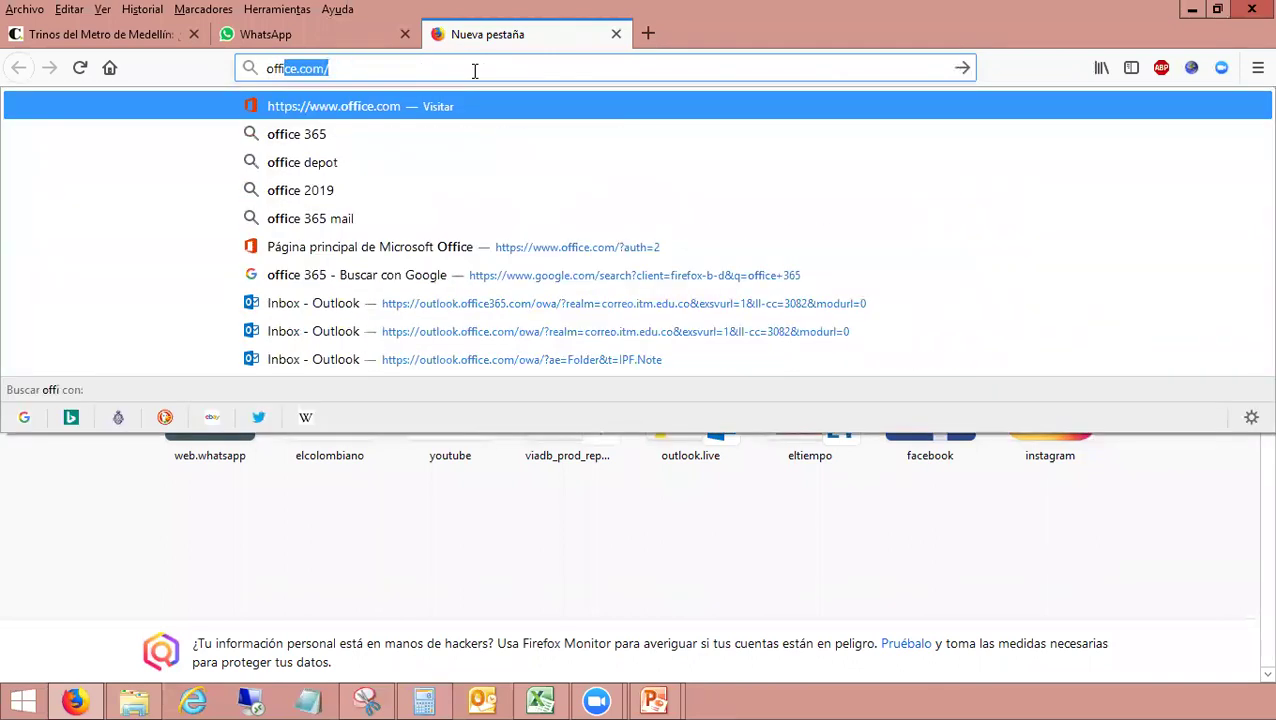
key(Return)
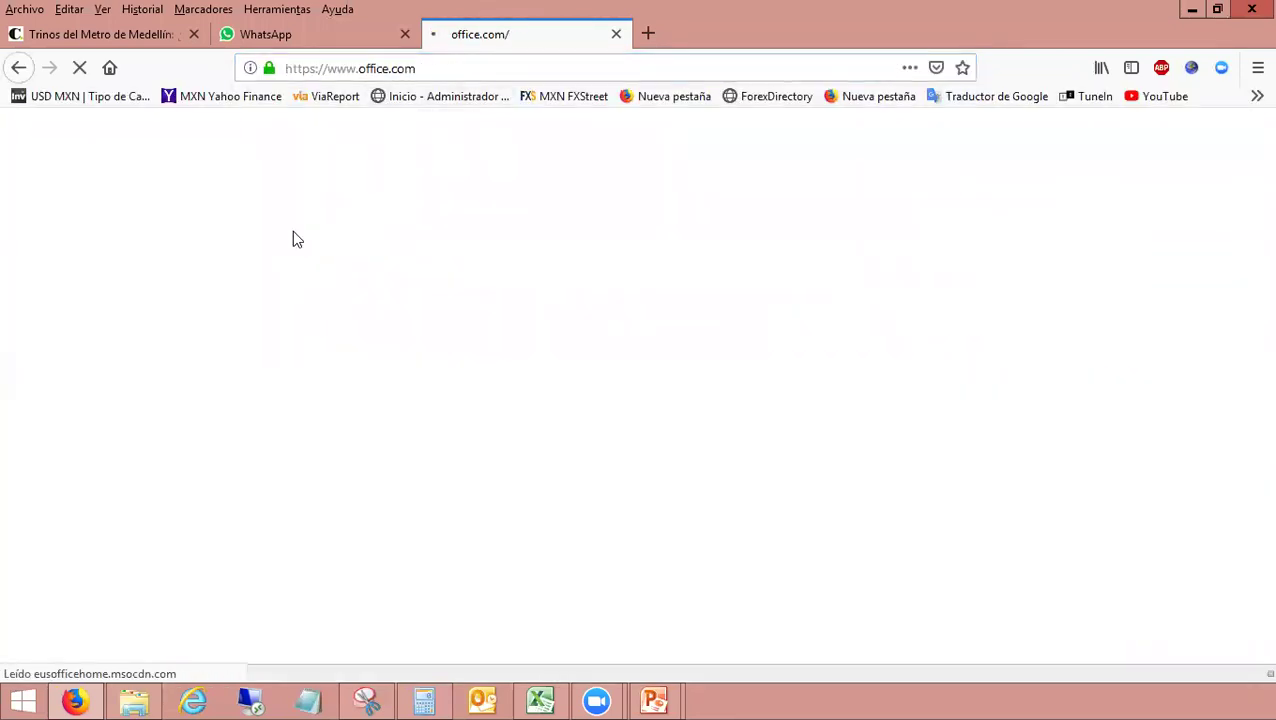
click(146, 268)
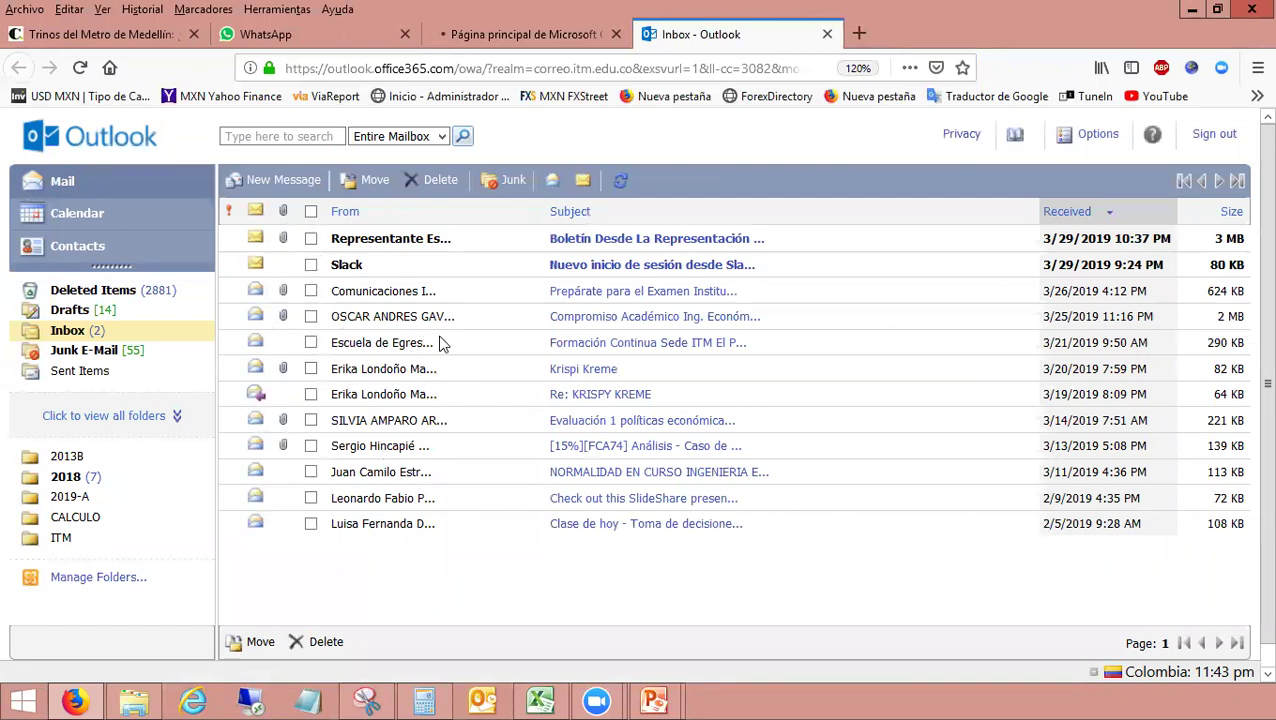
Step: Open the Krispy Kreme (2).xlsx attachment of the "Krispi Kreme" message in Microsoft Excel and enable editing
click(565, 372)
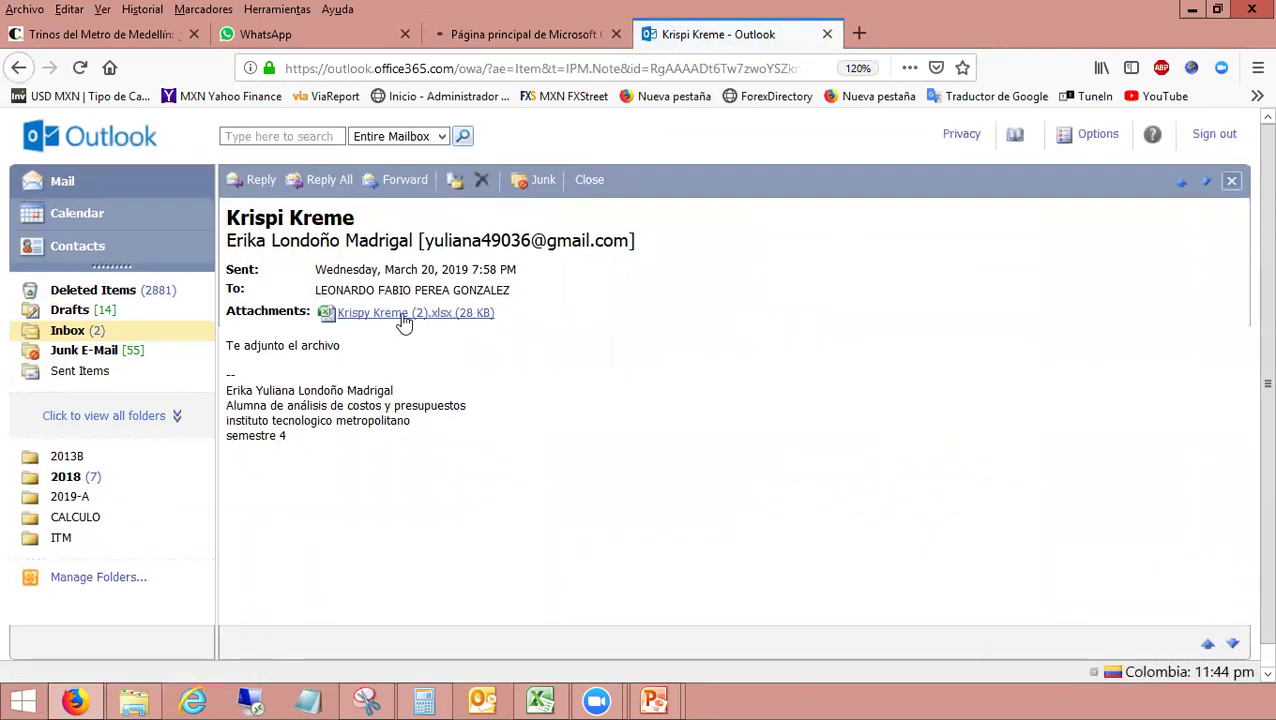
click(405, 320)
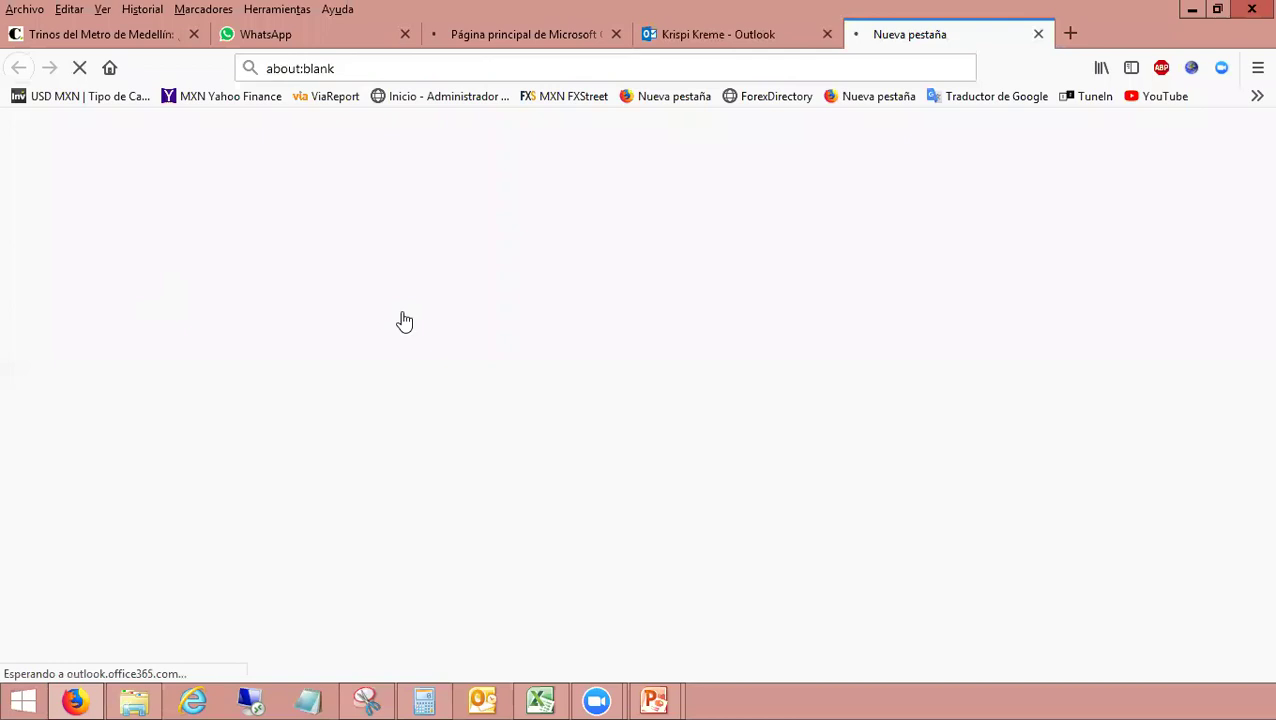
click(478, 363)
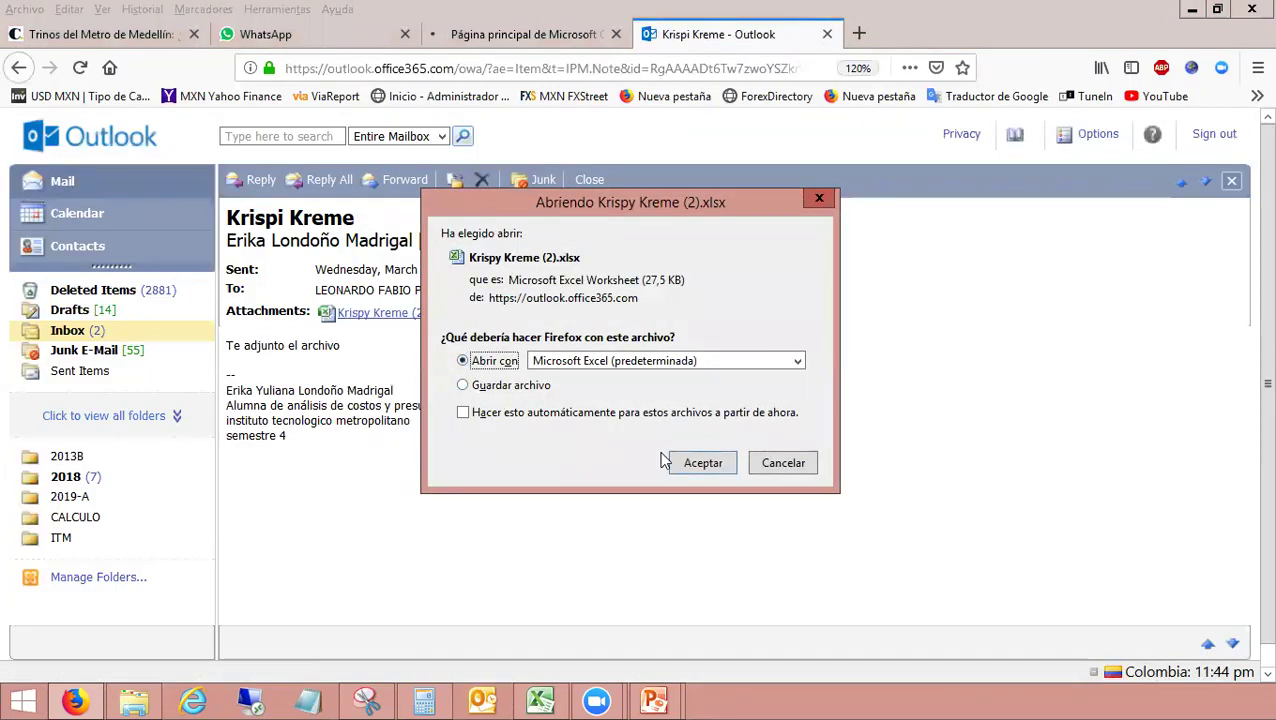
click(688, 466)
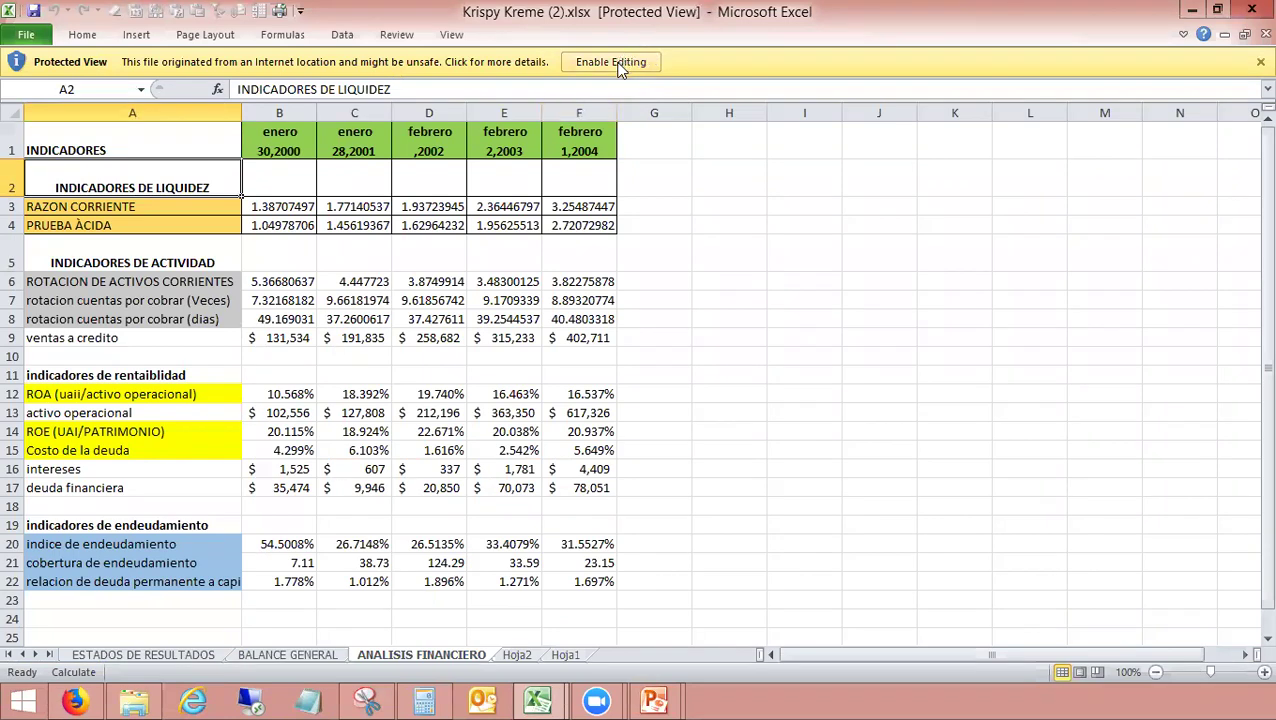
click(615, 62)
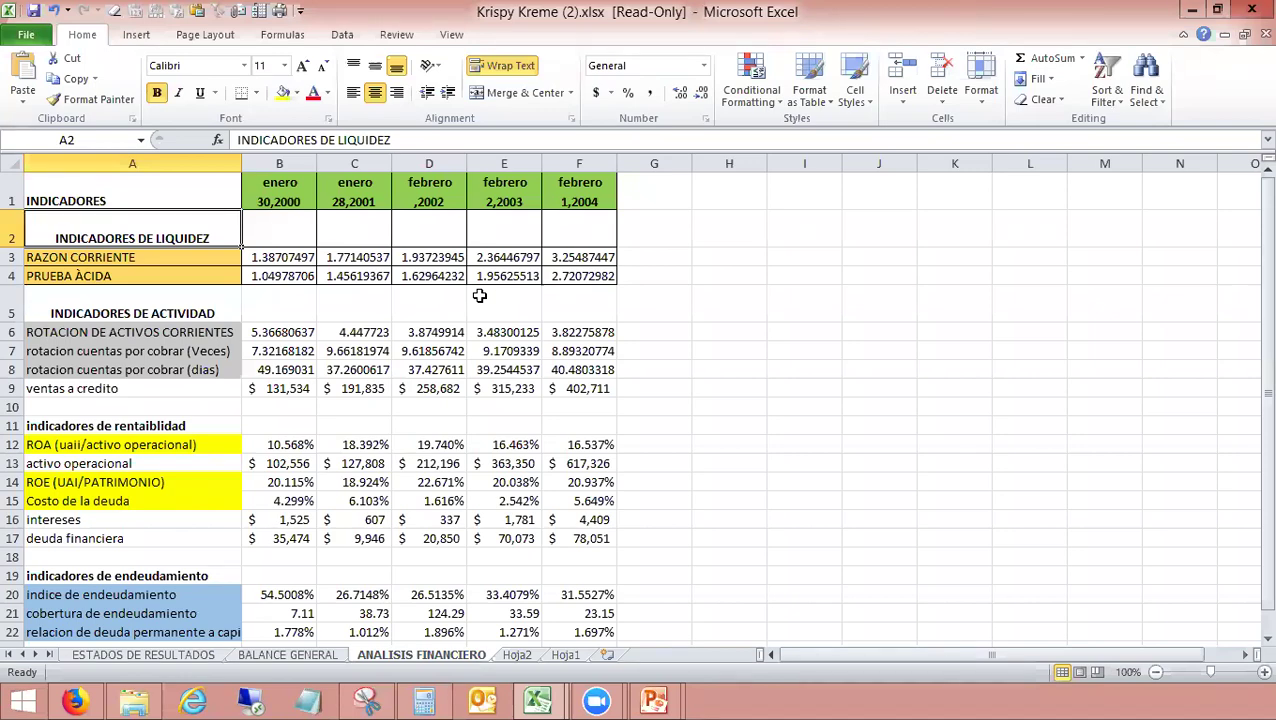
key(alt+Tab)
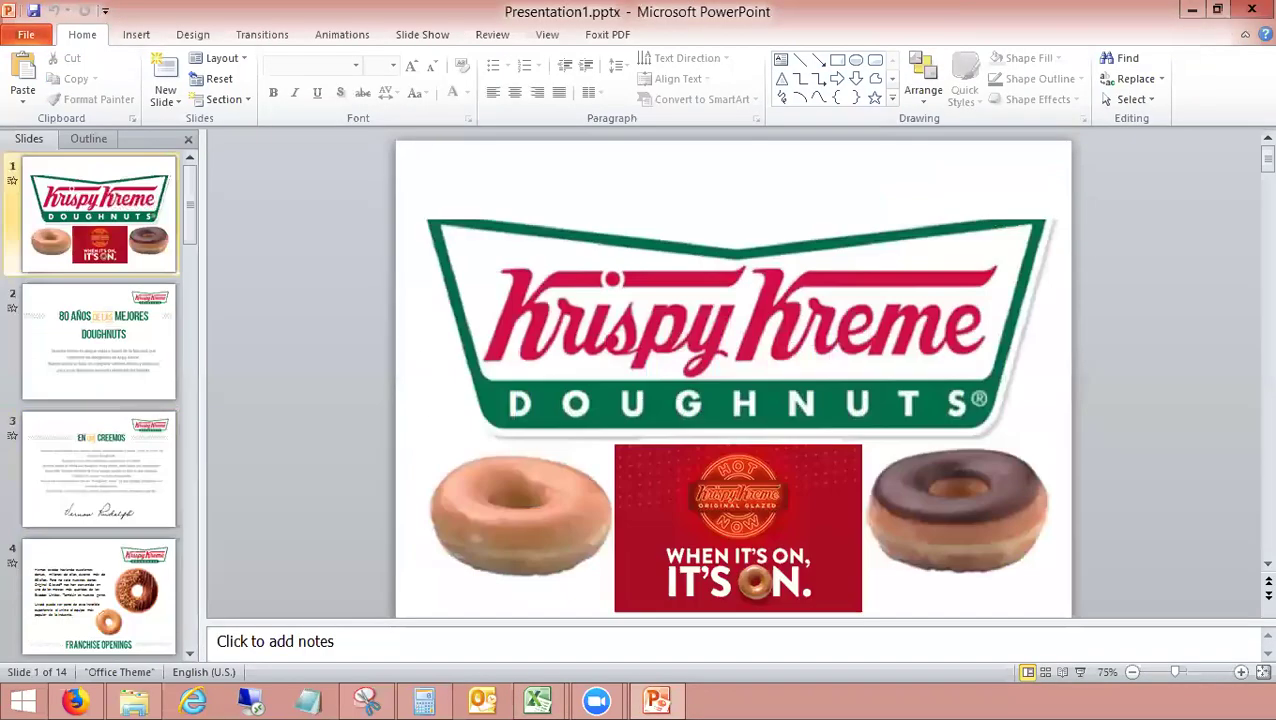
click(1192, 10)
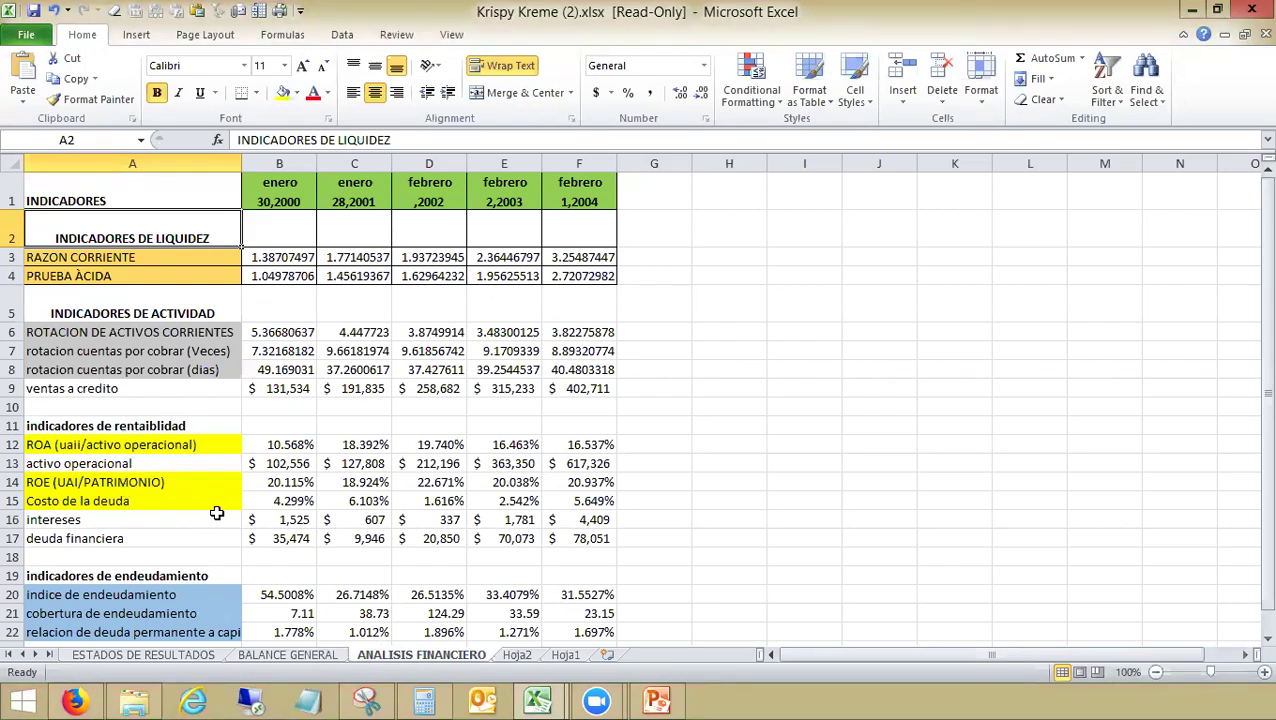
Step: Inspect the Costo de la deuda formula for enero 30,2000 on the ANALISIS FINANCIERO sheet and the cells it references
click(272, 502)
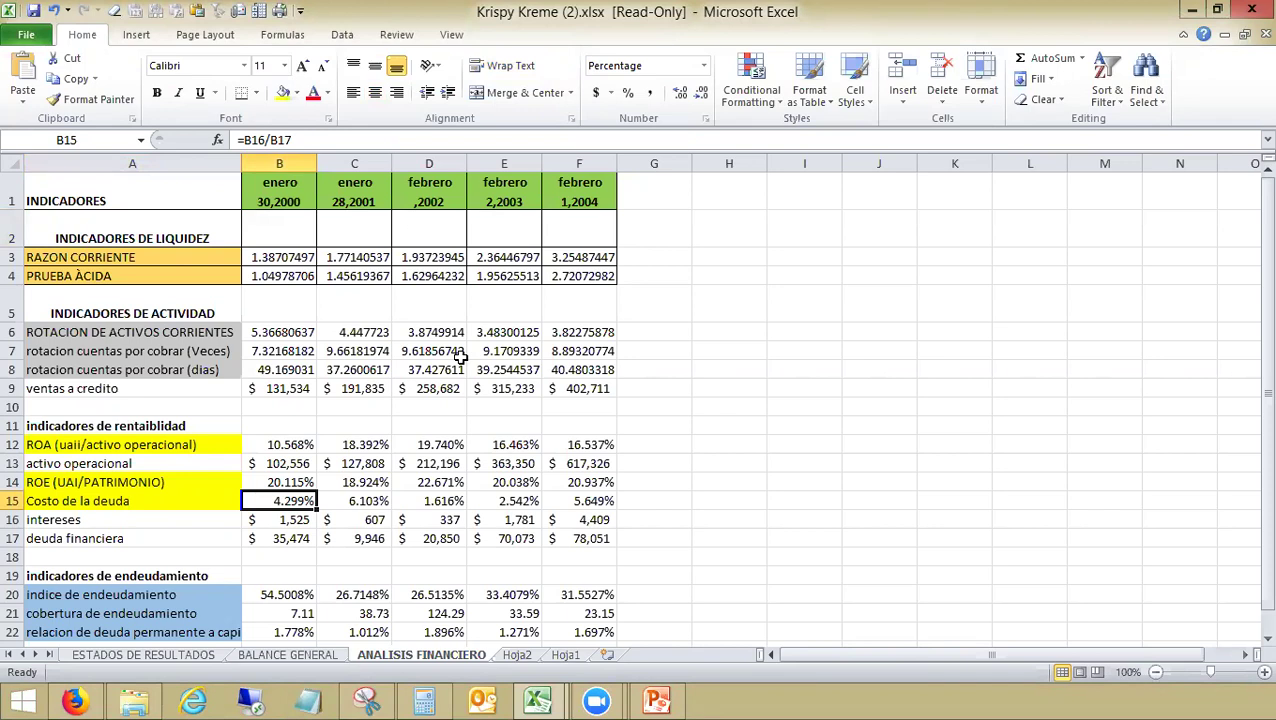
key(F2)
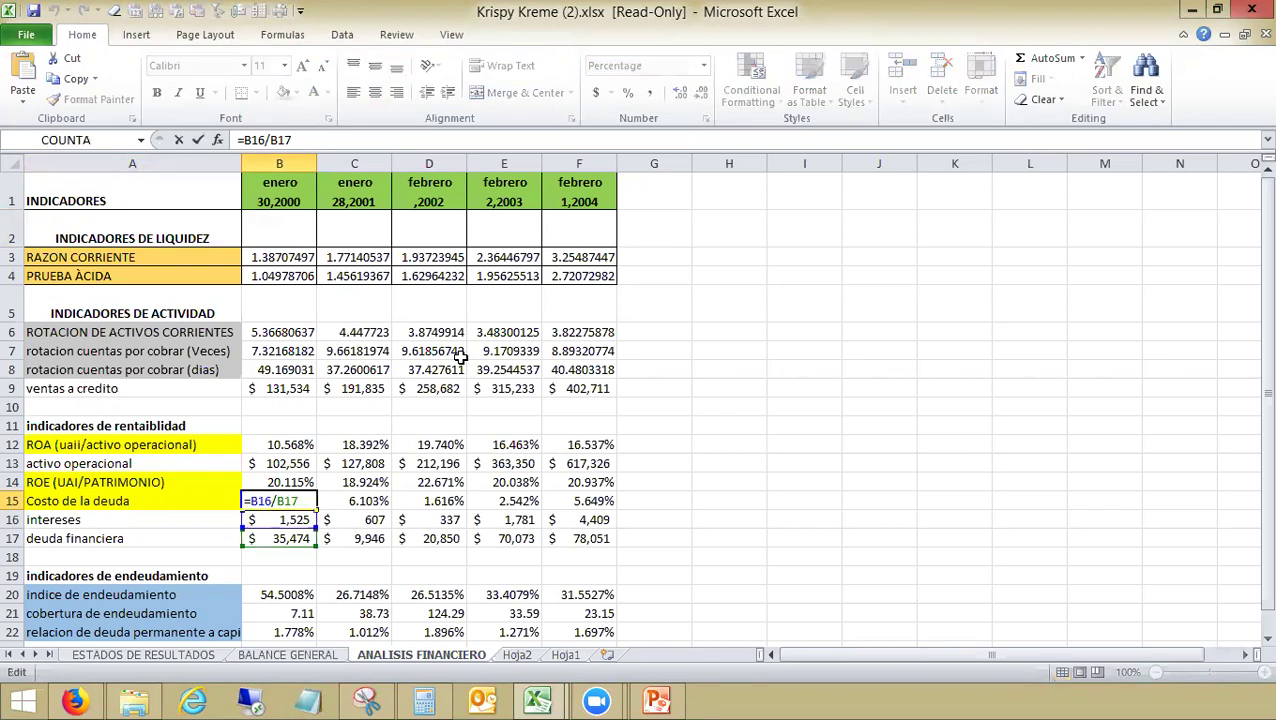
key(Escape)
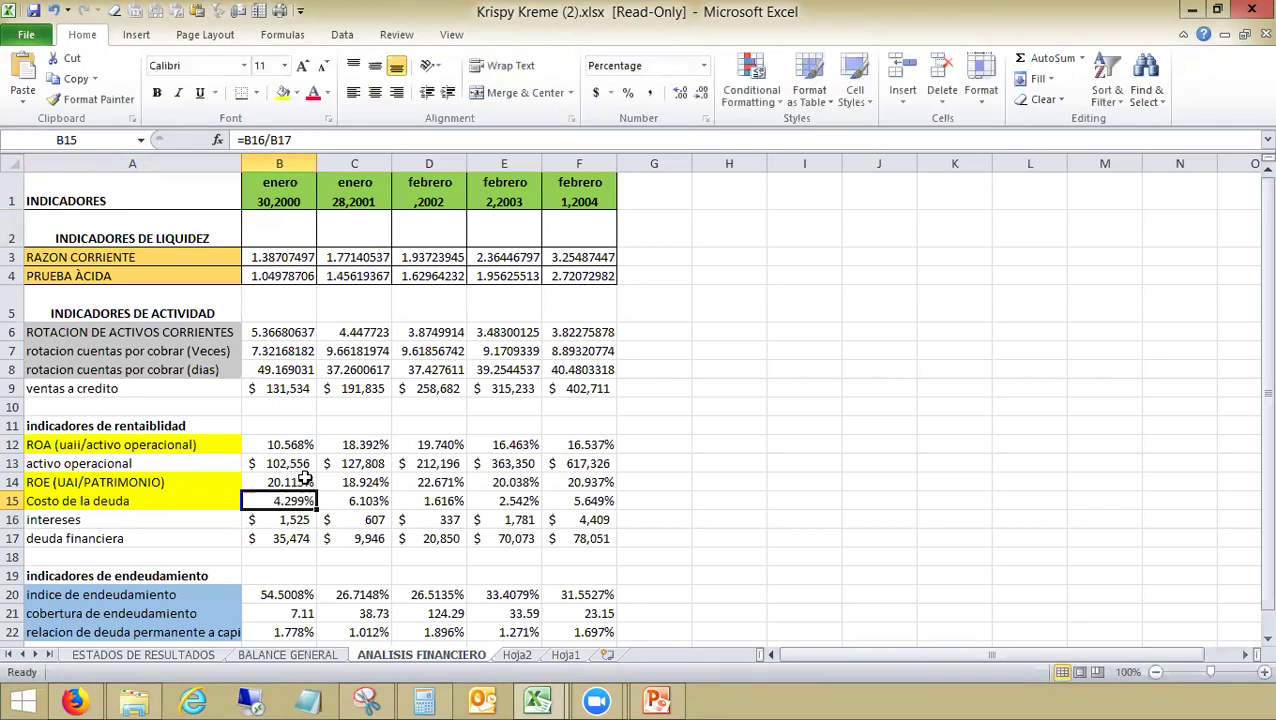
key(F2)
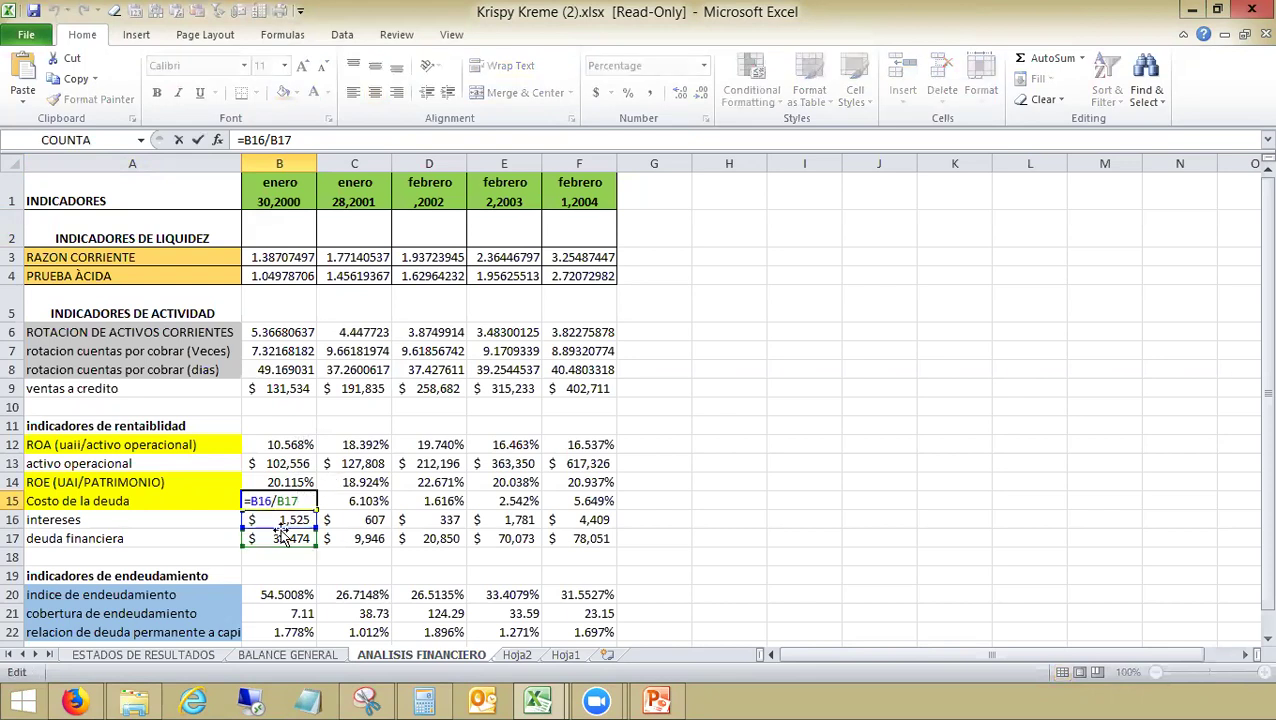
key(Escape)
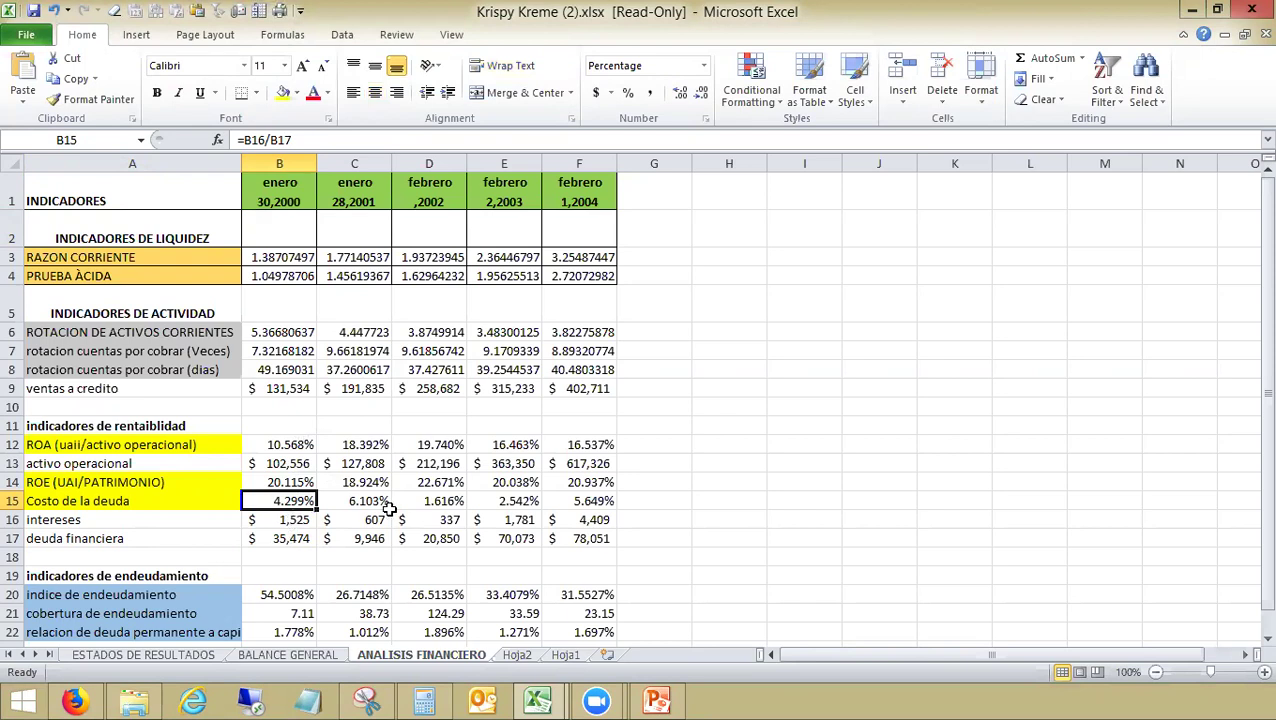
click(656, 500)
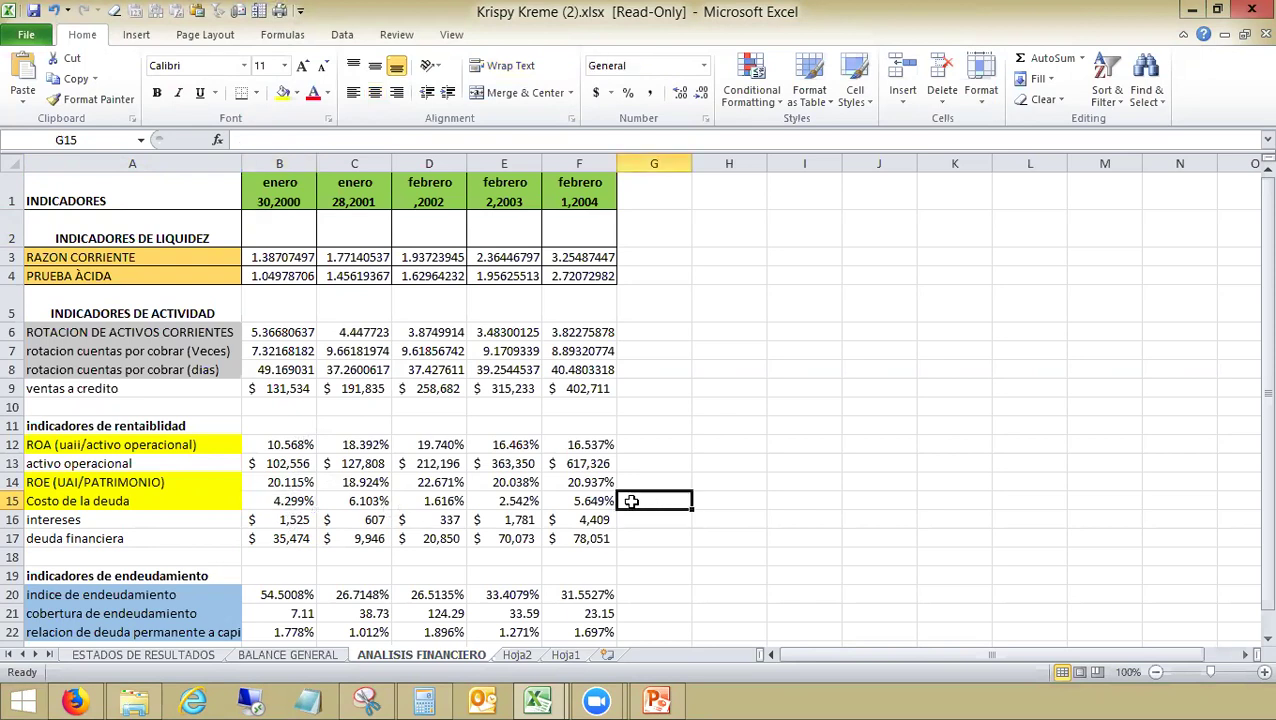
click(266, 500)
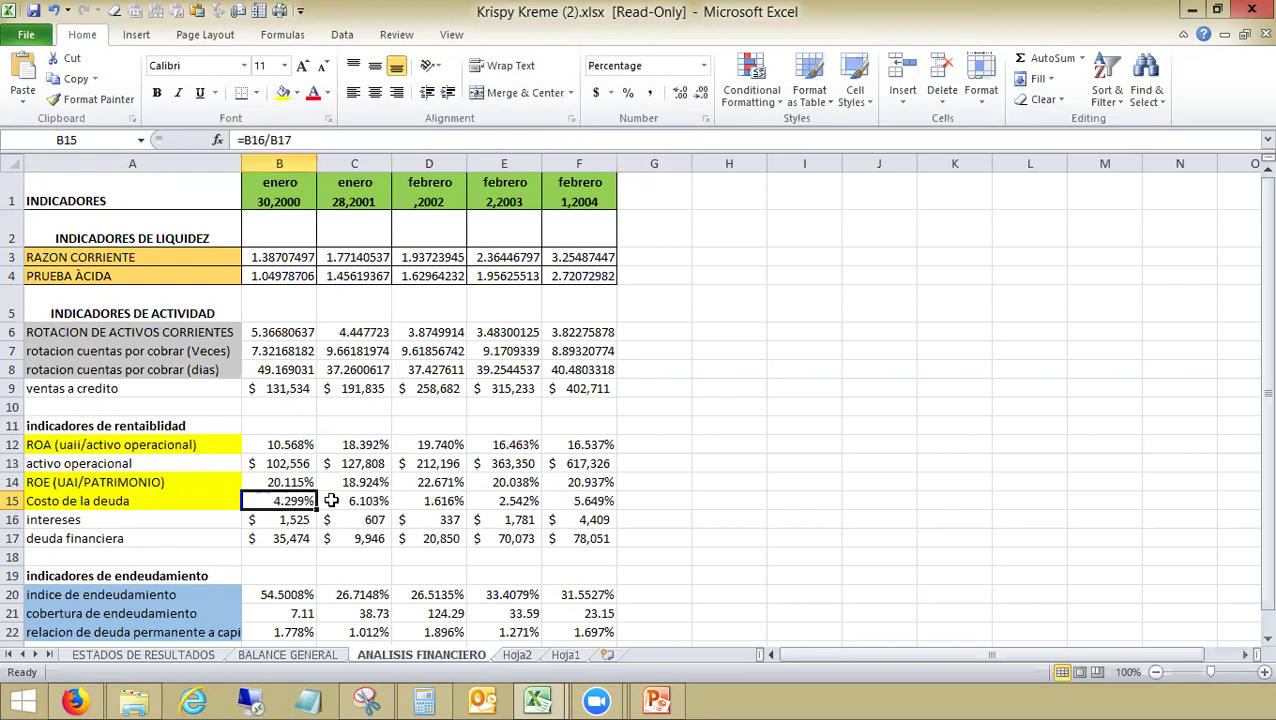
Step: Display the deuda financiera formula in cell B17 and capture it as a new snip with Snipping Tool
click(289, 537)
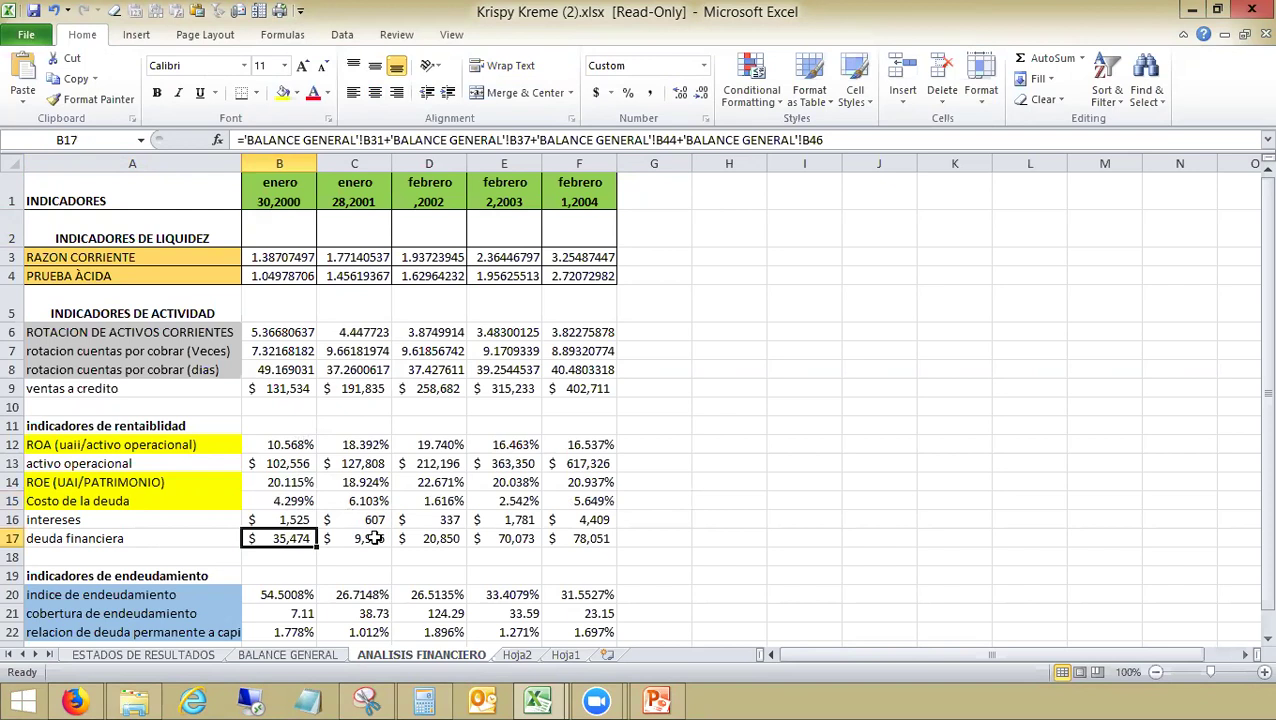
double_click(374, 538)
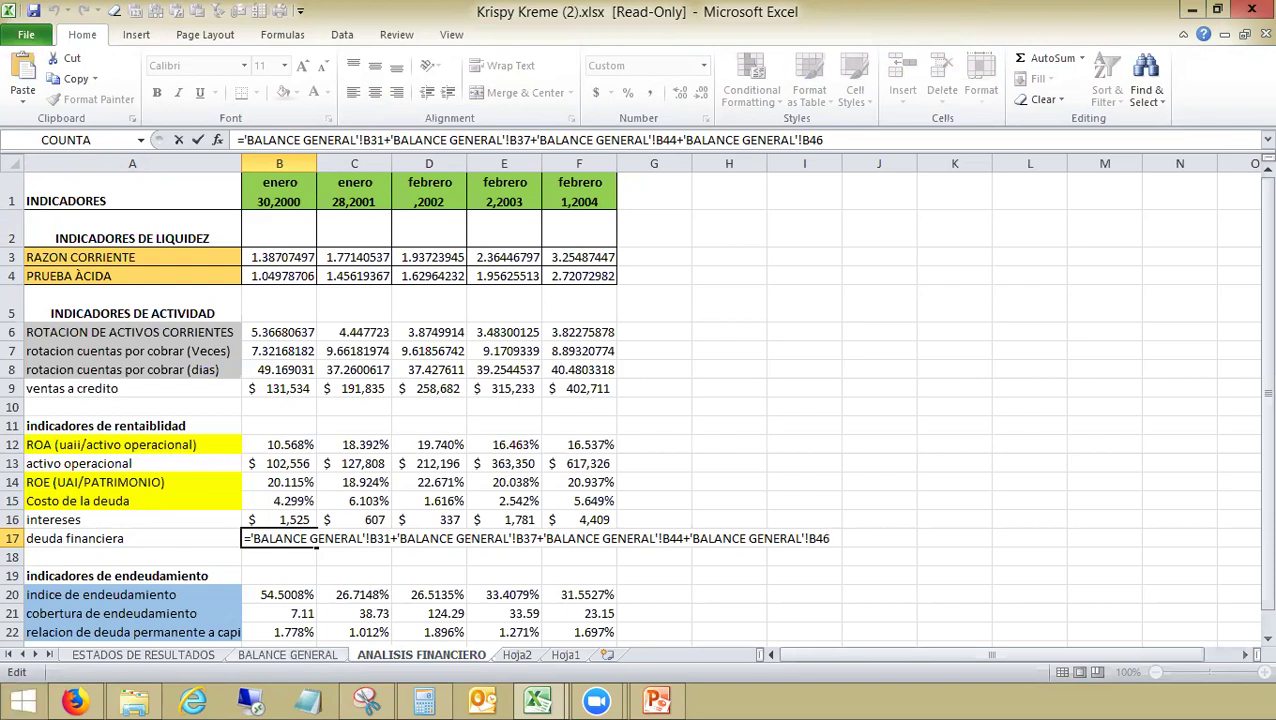
click(366, 700)
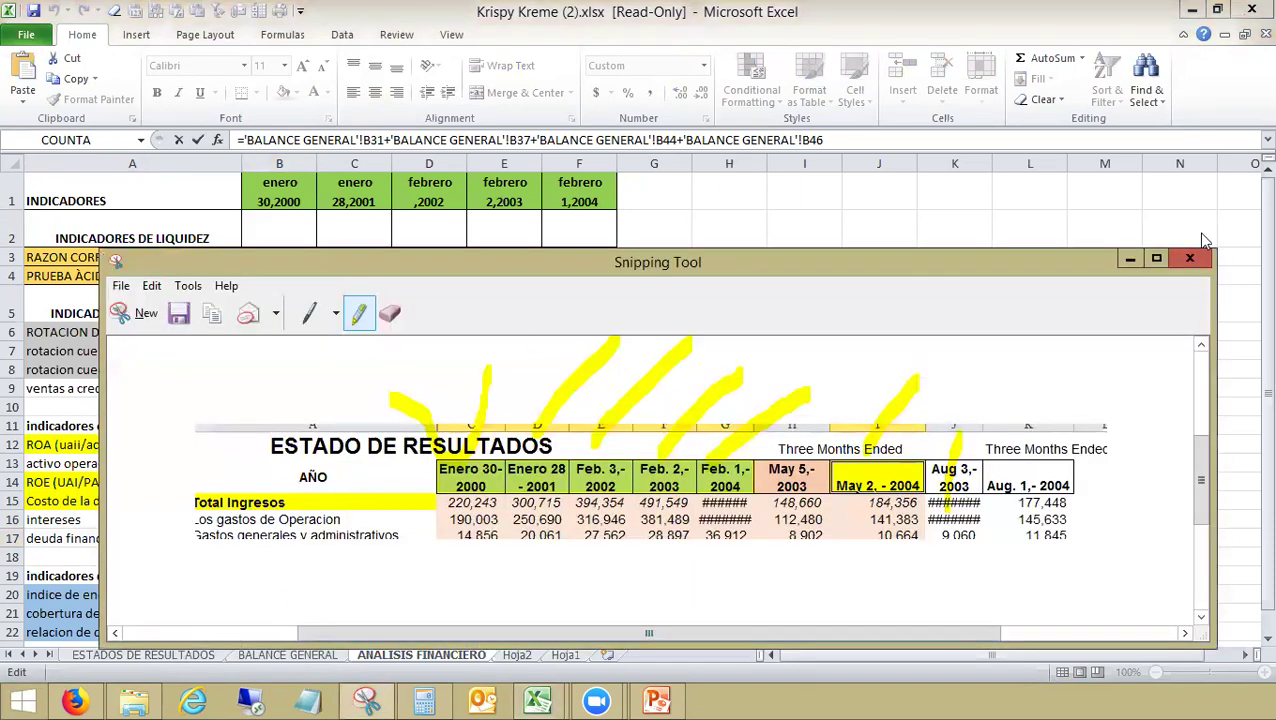
click(1190, 260)
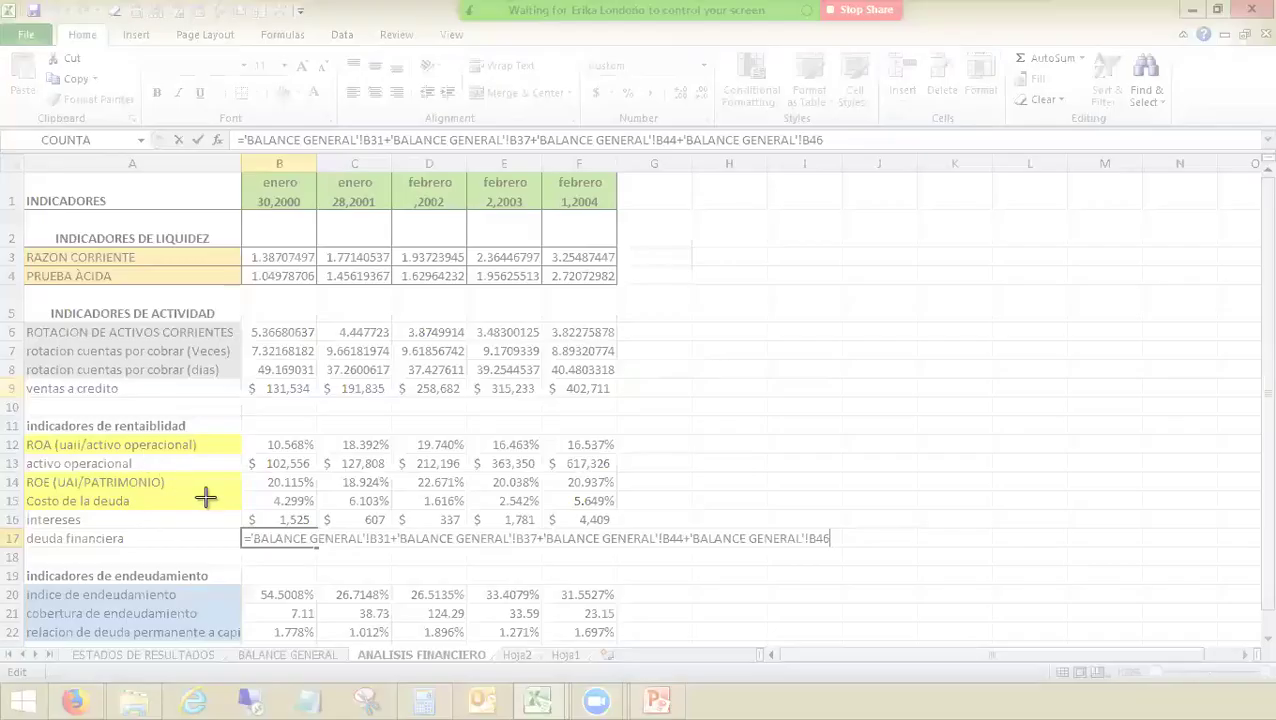
drag(174, 479, 845, 578)
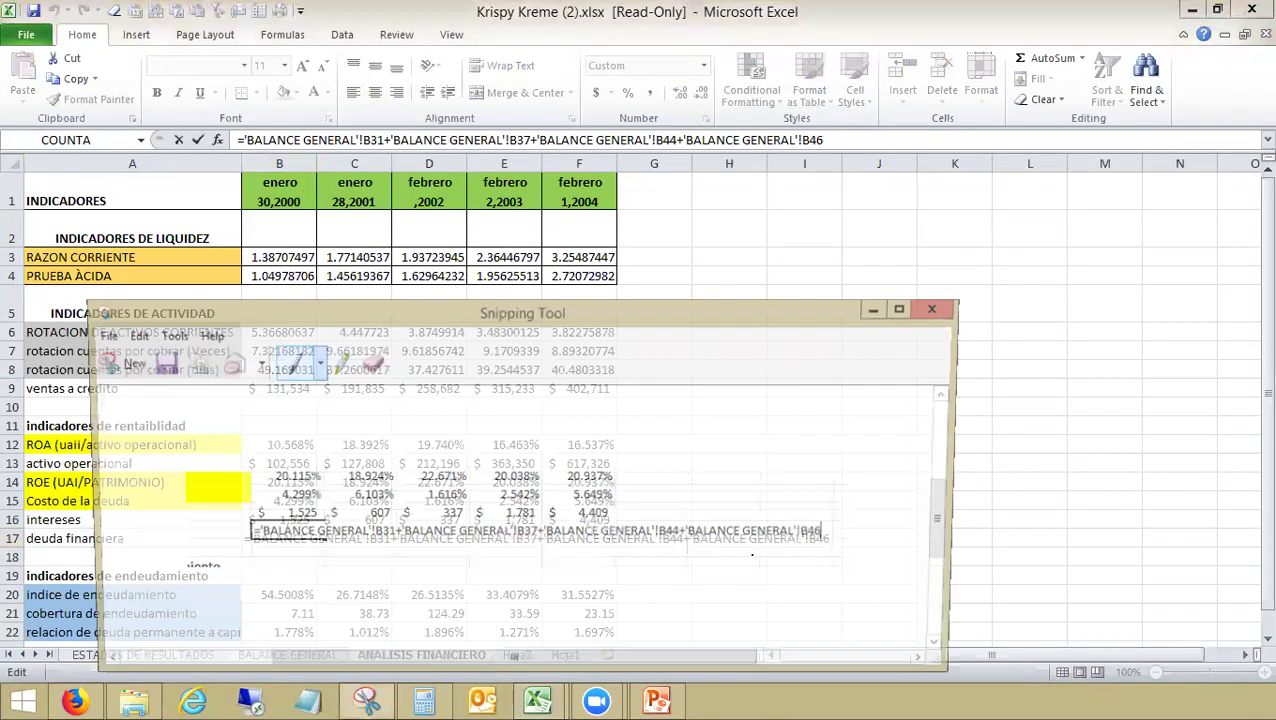
click(879, 308)
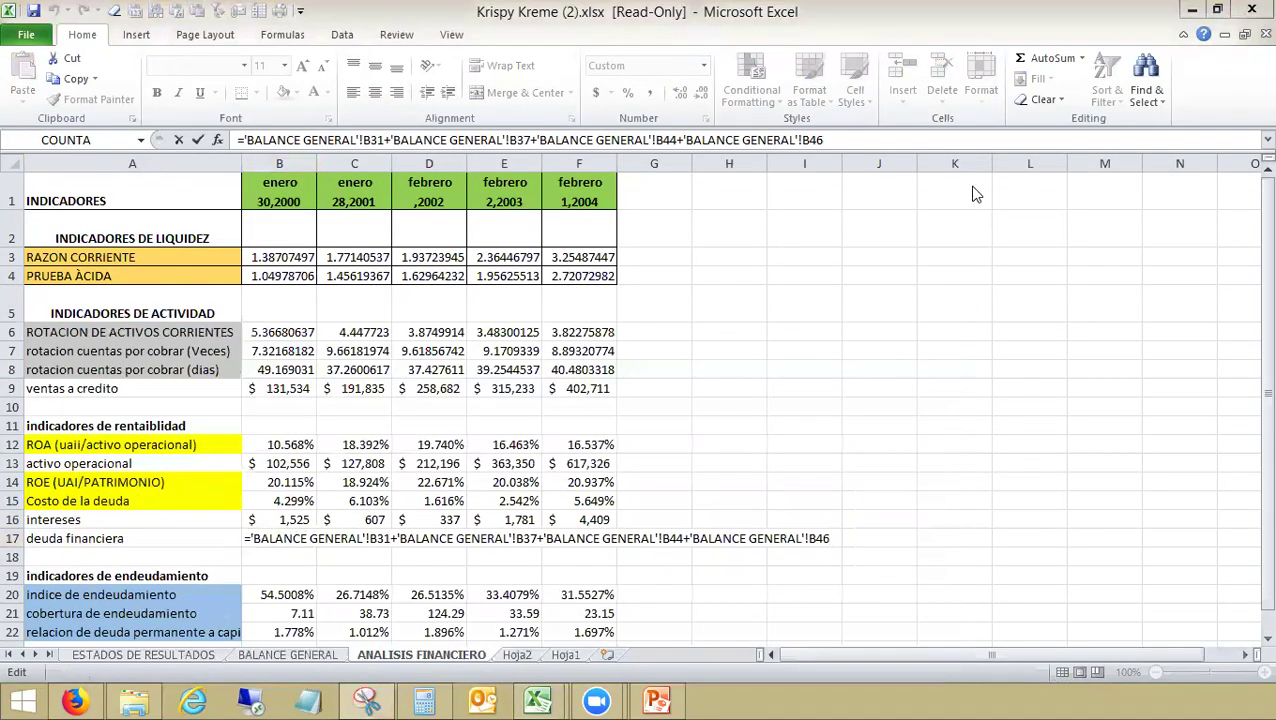
Step: Leave B17 unedited, go to the BALANCE GENERAL sheet and reposition the captured formula's snip window to read its references
key(Escape)
click(280, 652)
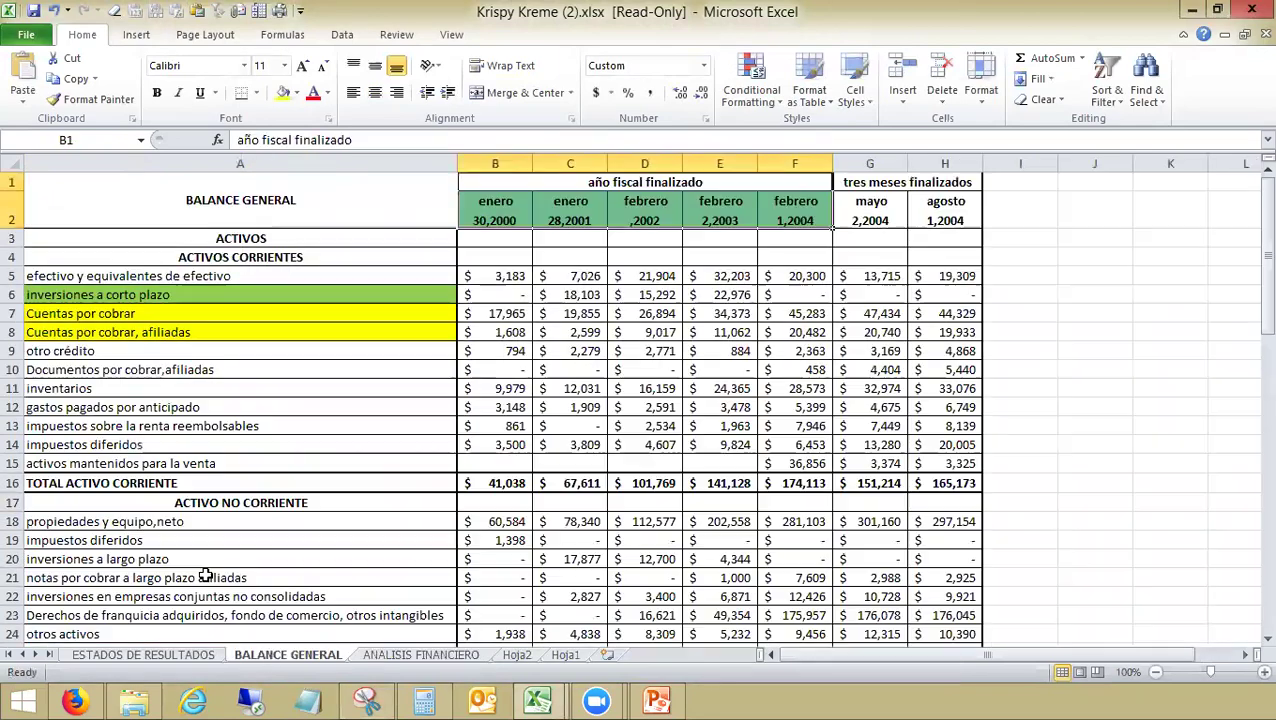
key(alt+Tab)
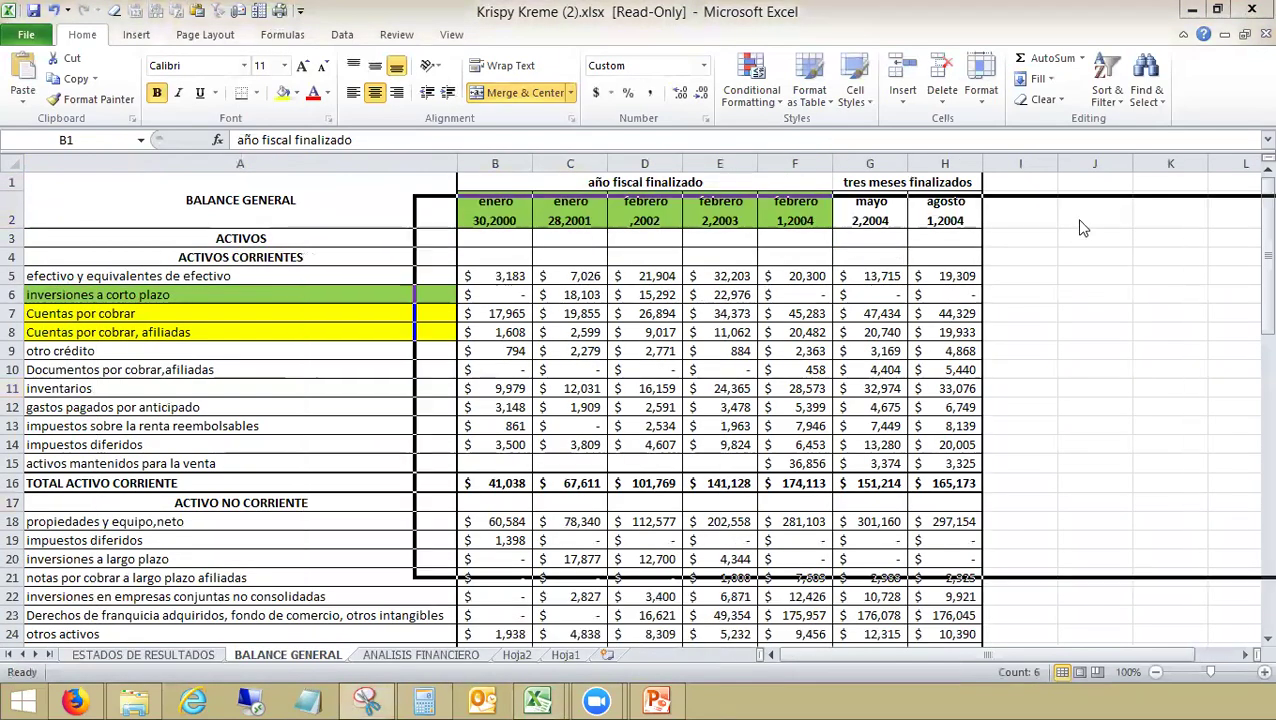
drag(883, 207, 940, 60)
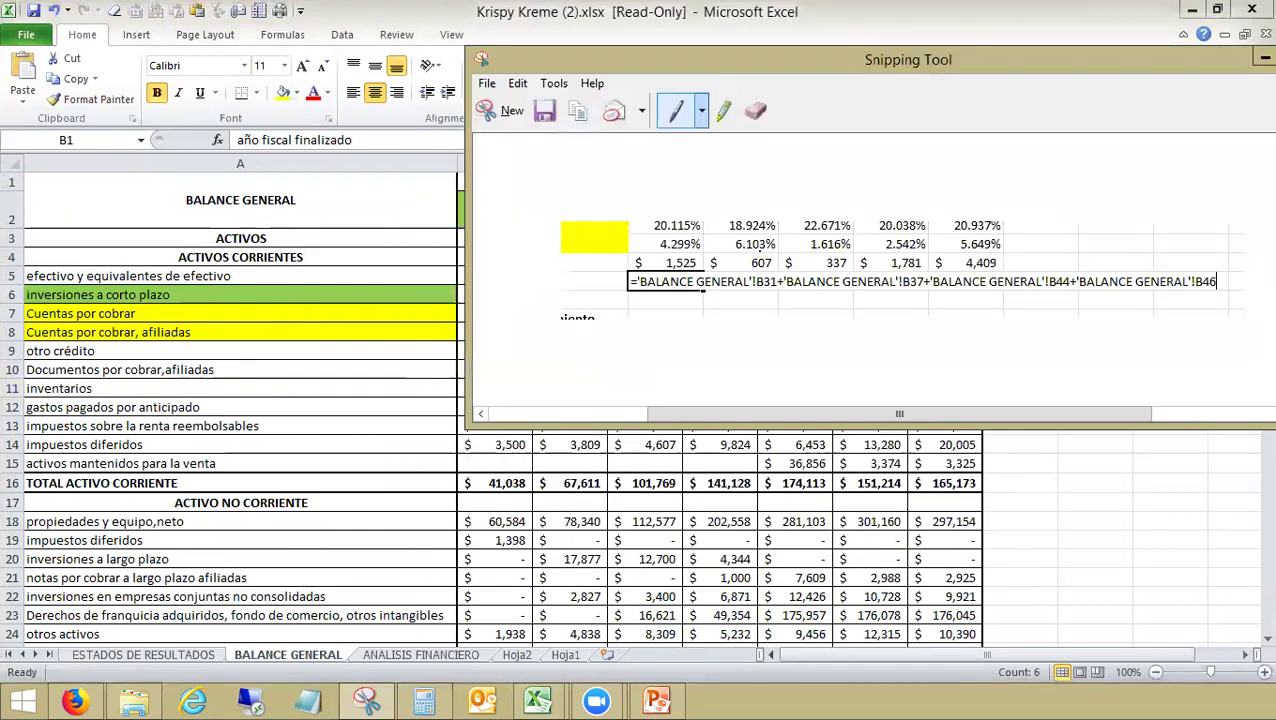
key(alt+Tab)
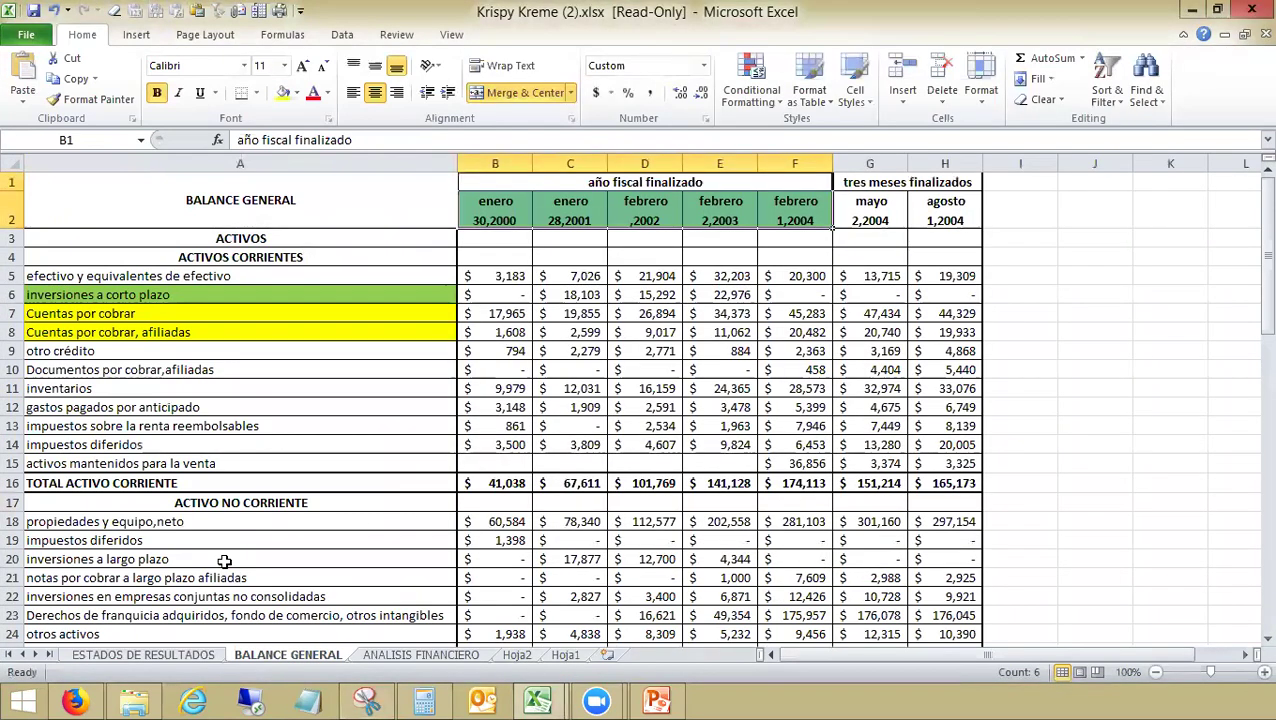
Step: Select the cells B31, B37, B44 and B46 referenced by the debt formula on BALANCE GENERAL and fill them yellow
scroll(230, 560, down, 4)
scroll(230, 572, down, 1)
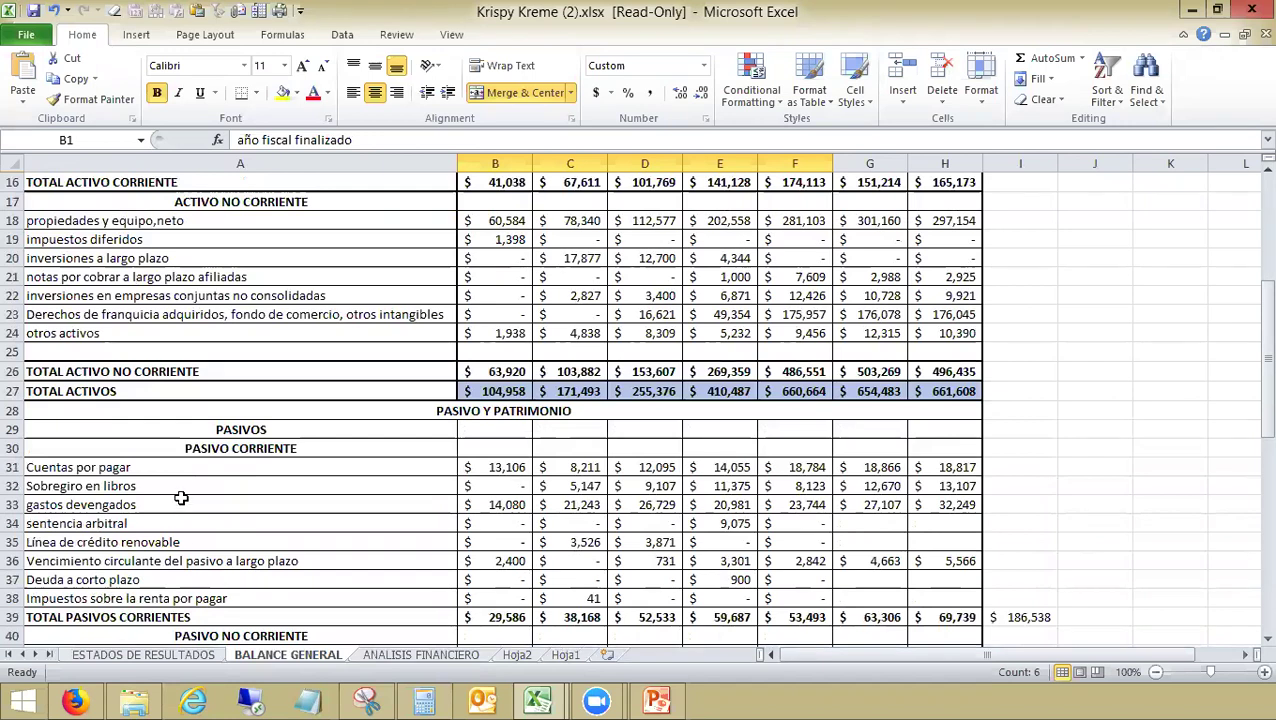
click(515, 465)
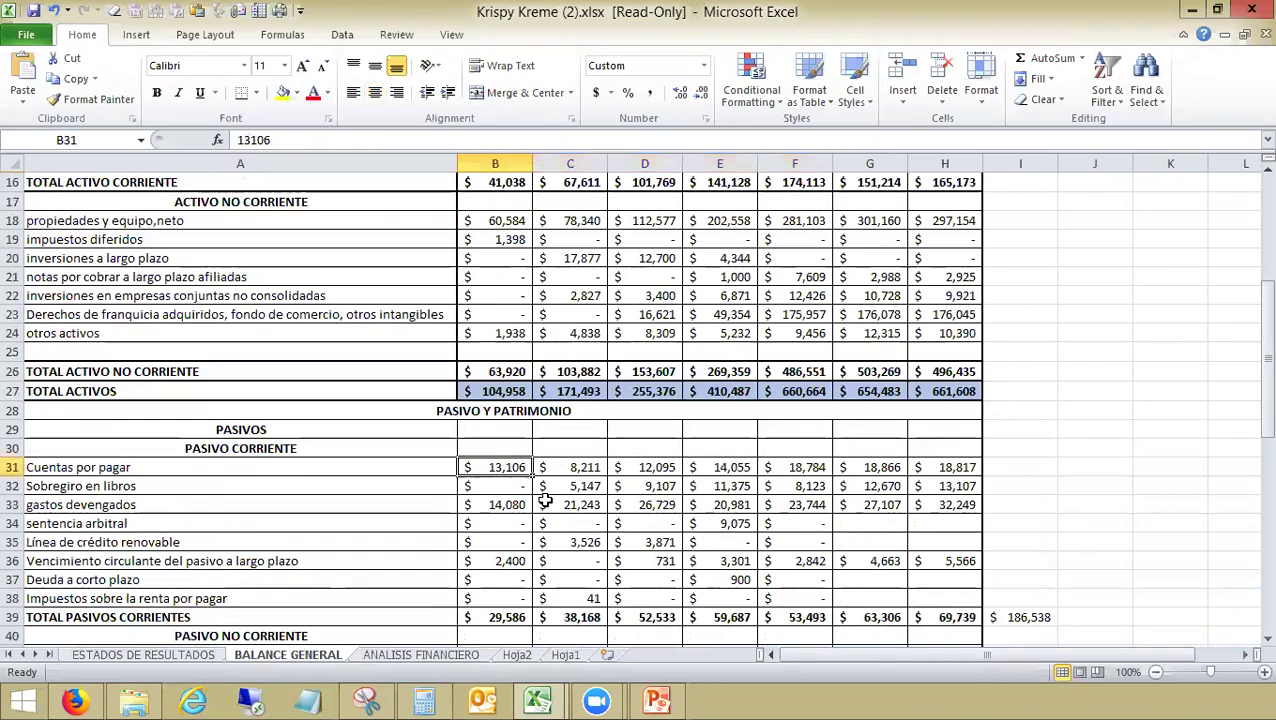
key(alt+Tab)
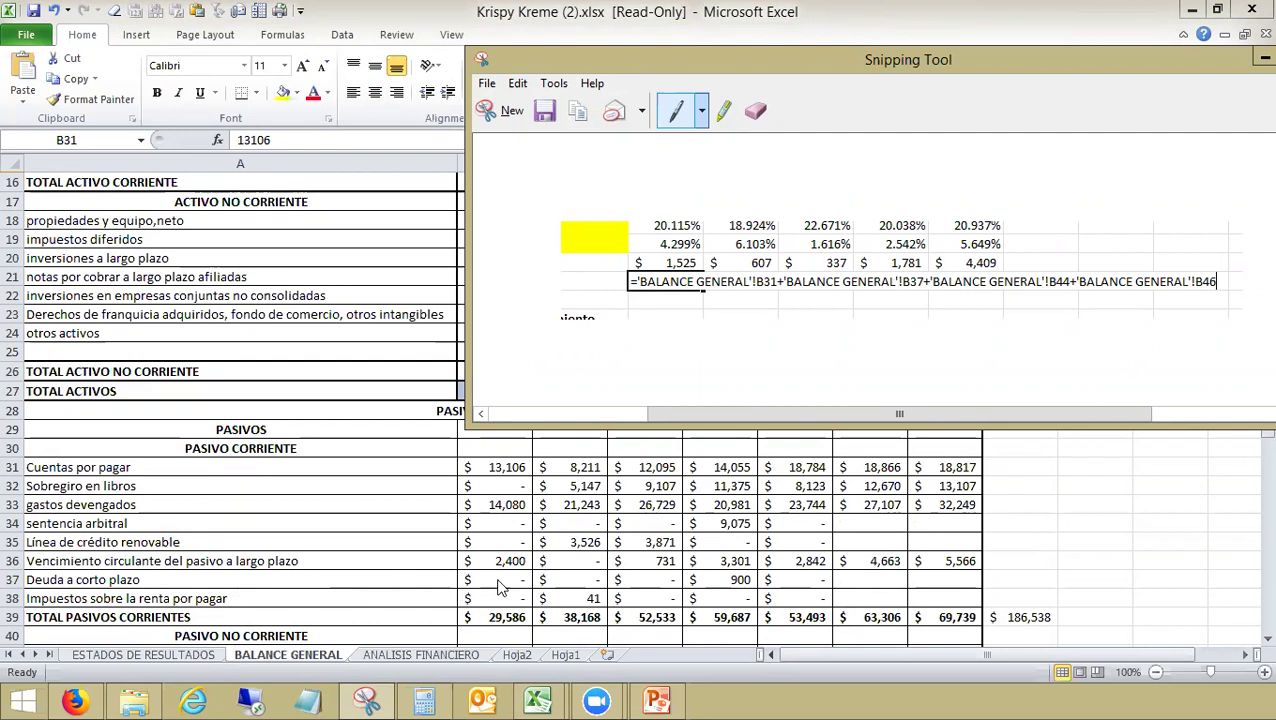
key(alt+Tab)
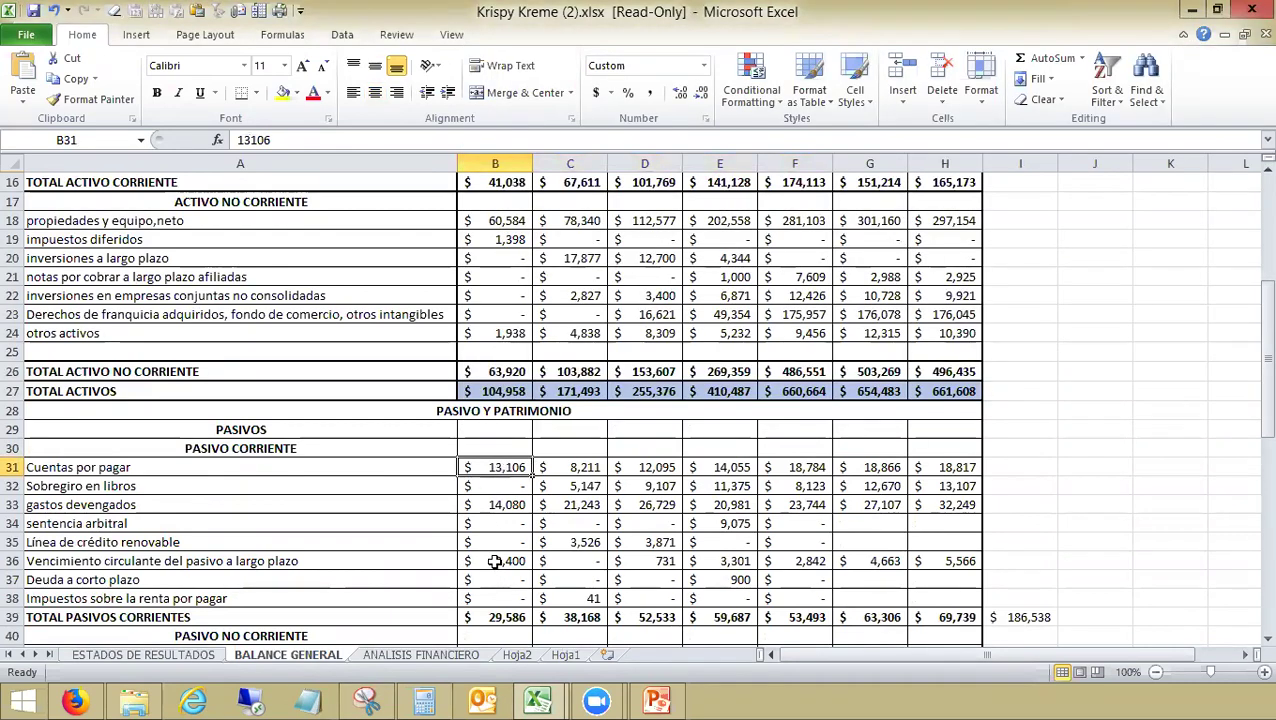
ctrl+click(495, 578)
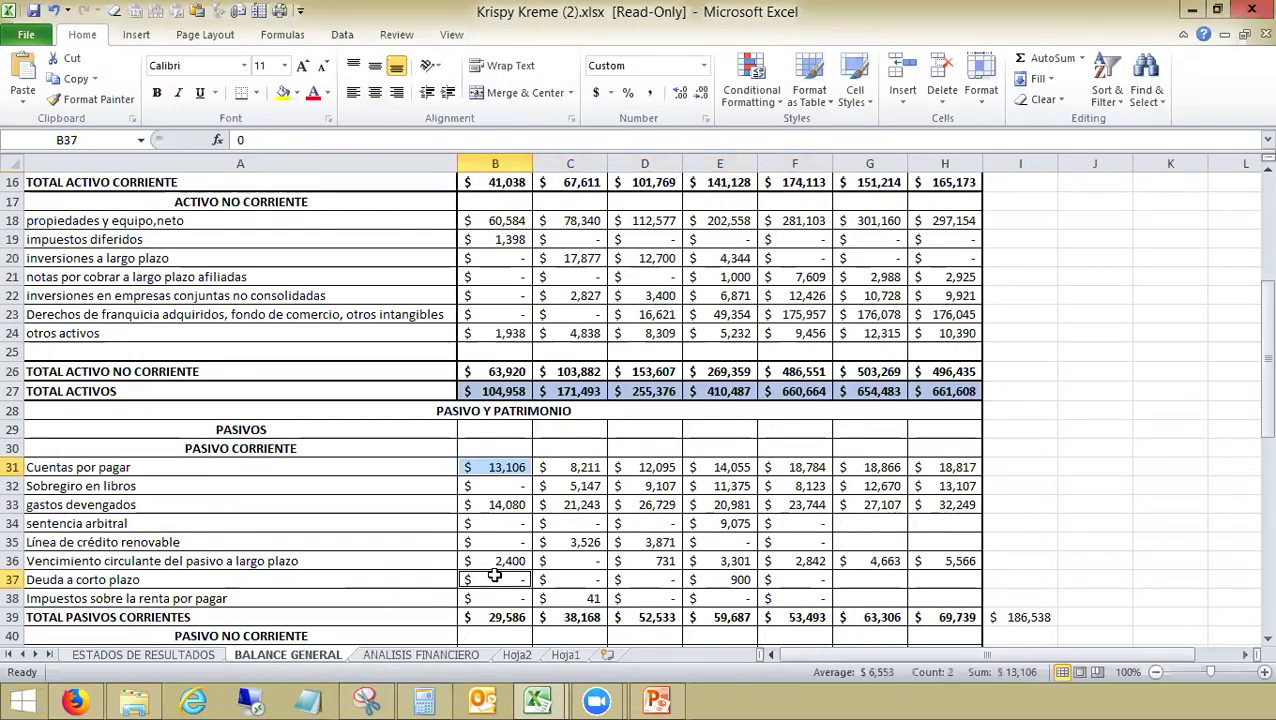
click(368, 700)
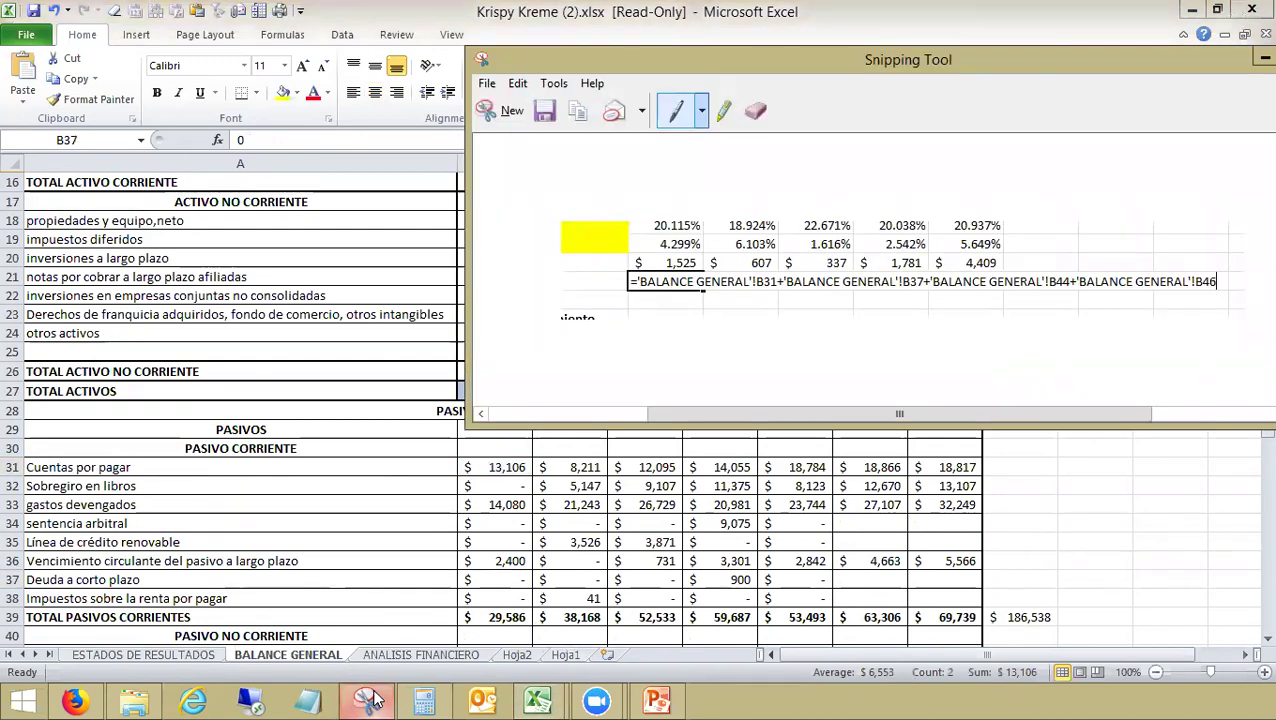
click(368, 700)
scroll(455, 585, down, 2)
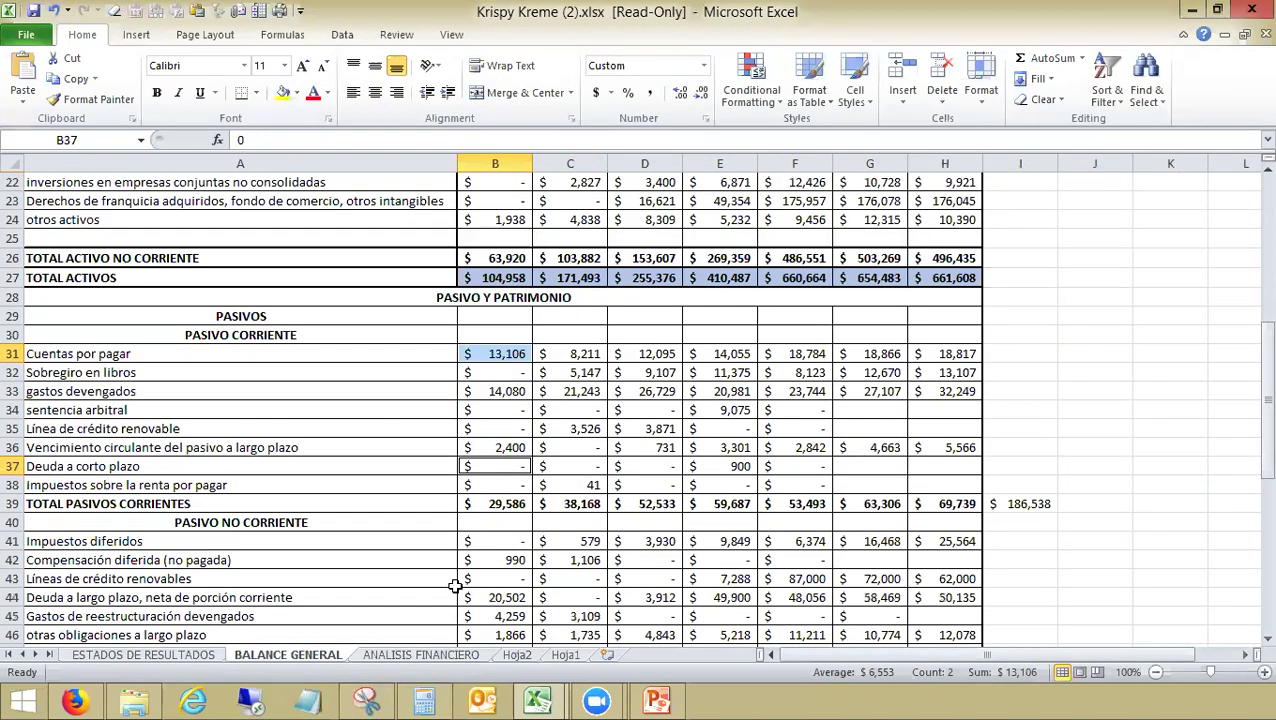
ctrl+click(492, 597)
scroll(509, 603, down, 3)
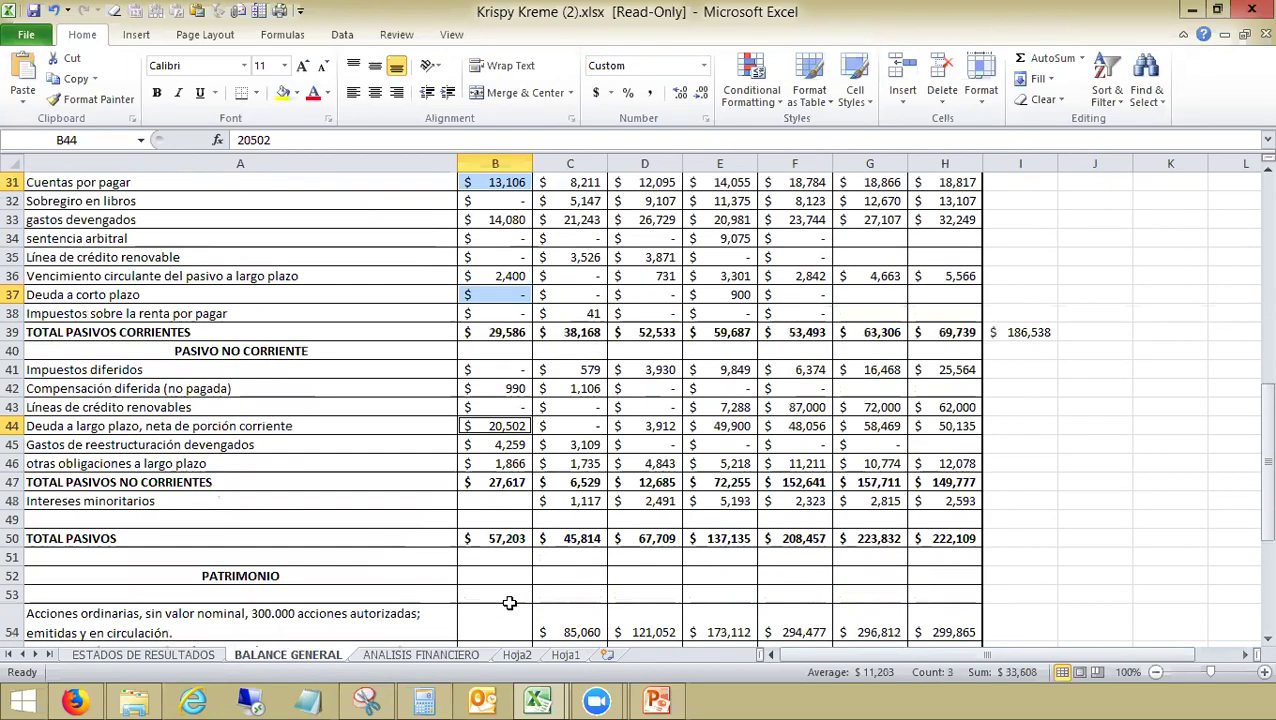
ctrl+click(499, 459)
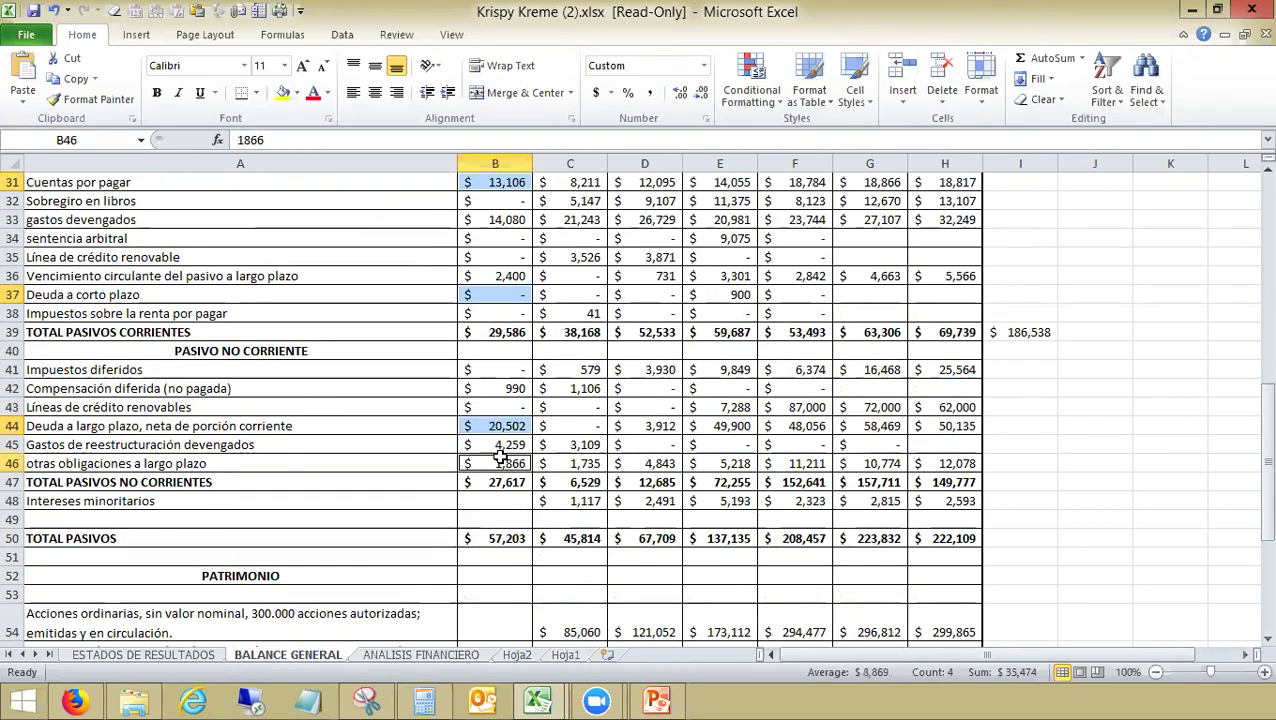
click(283, 92)
scroll(327, 536, up, 1)
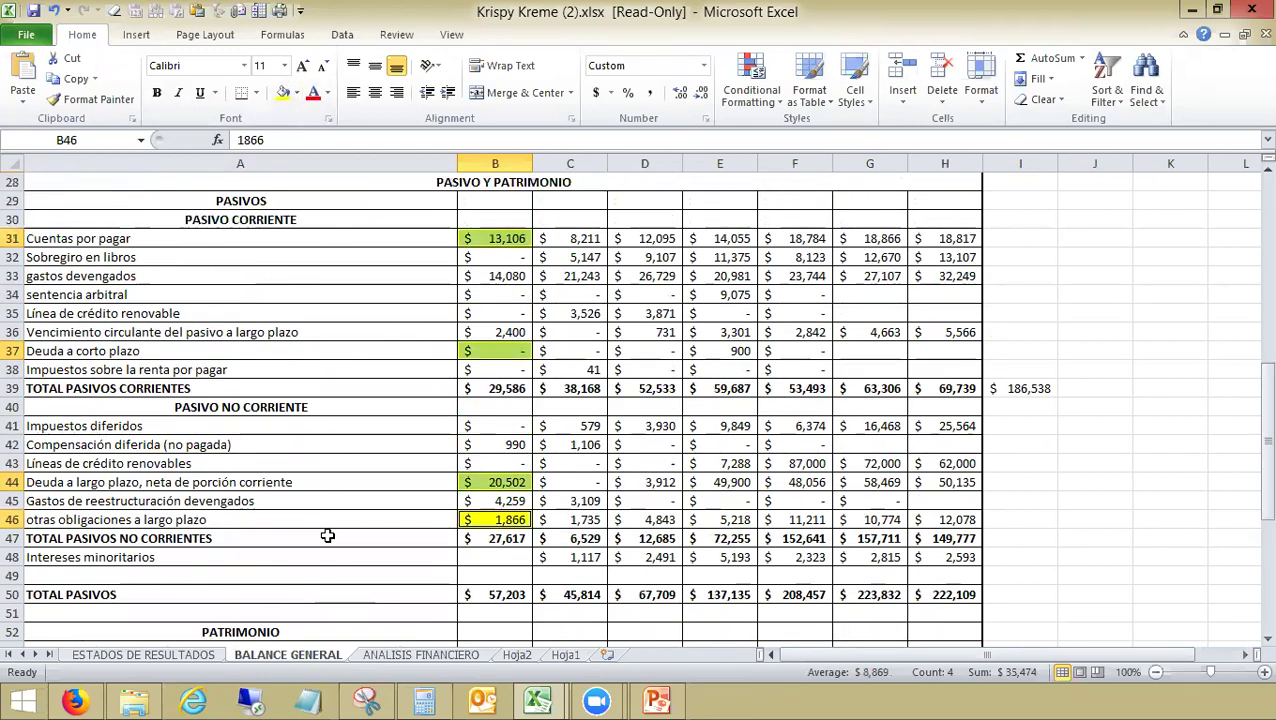
click(348, 389)
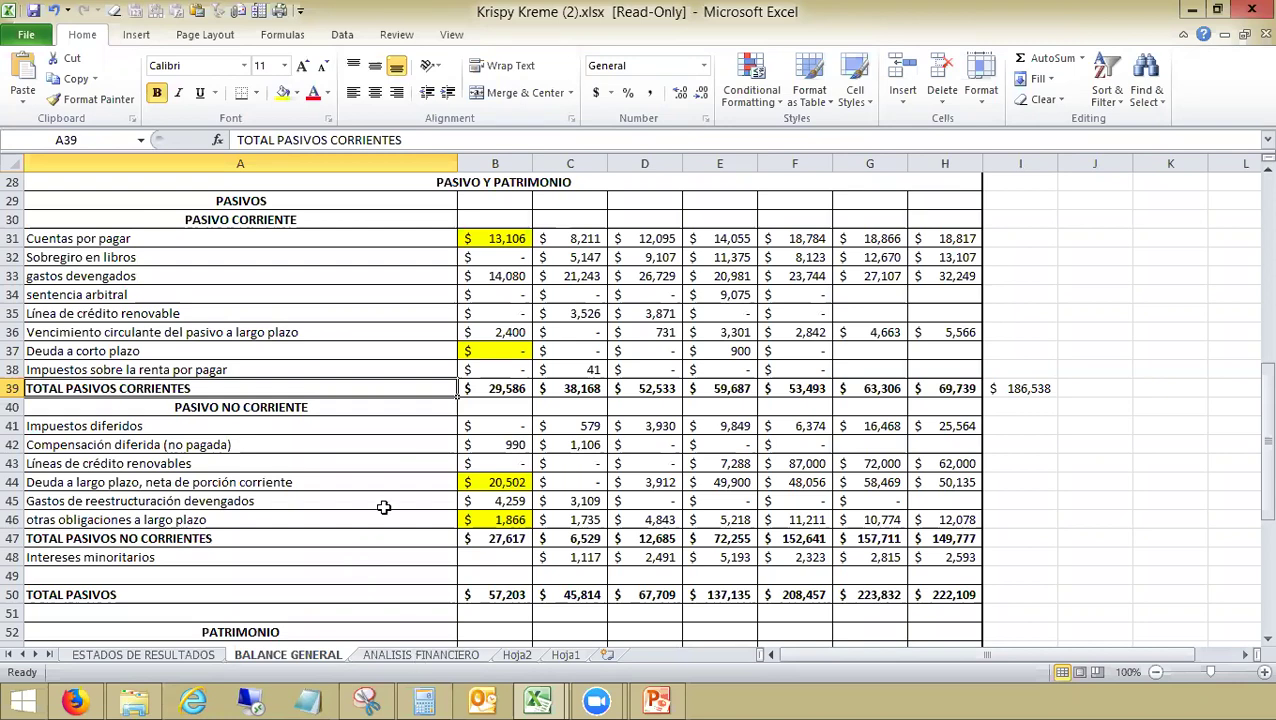
Step: Copy the deuda financiera values B17:F17 on ANALISIS FINANCIERO and switch to the Indicadores sheet of Talle Estados KKC_s.xlsx
key(ctrl+Page_Down)
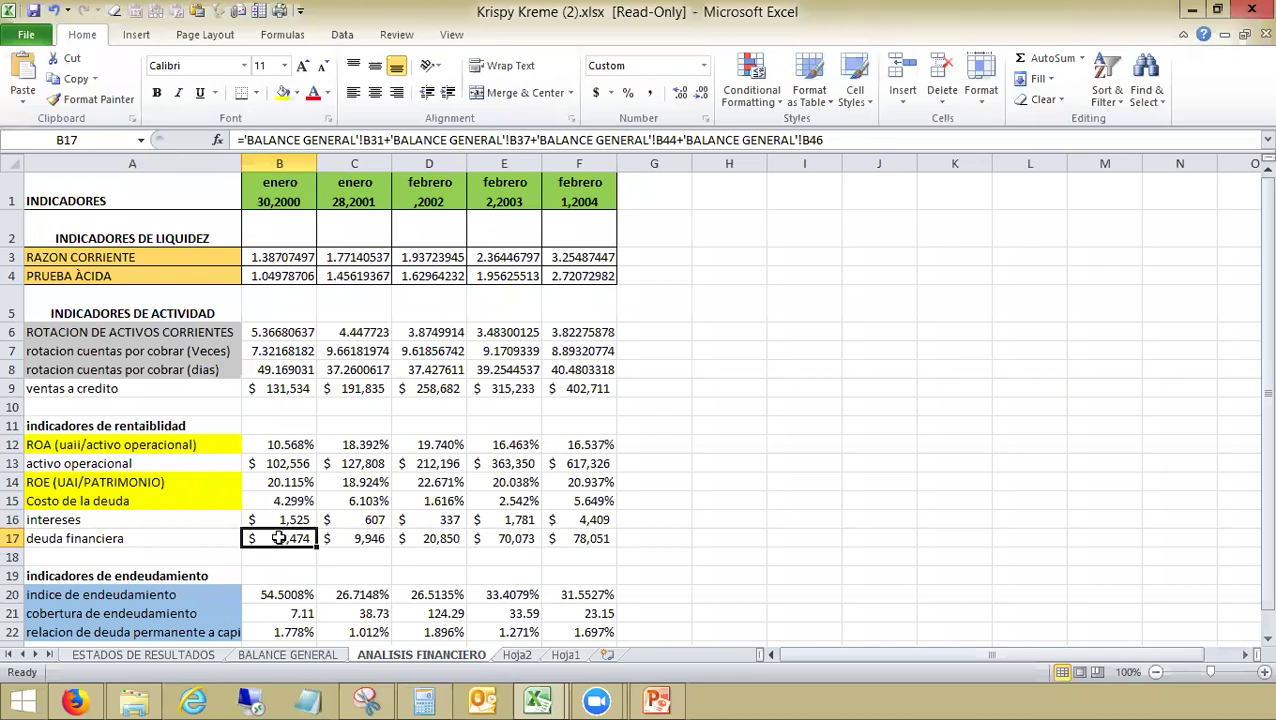
shift+click(566, 539)
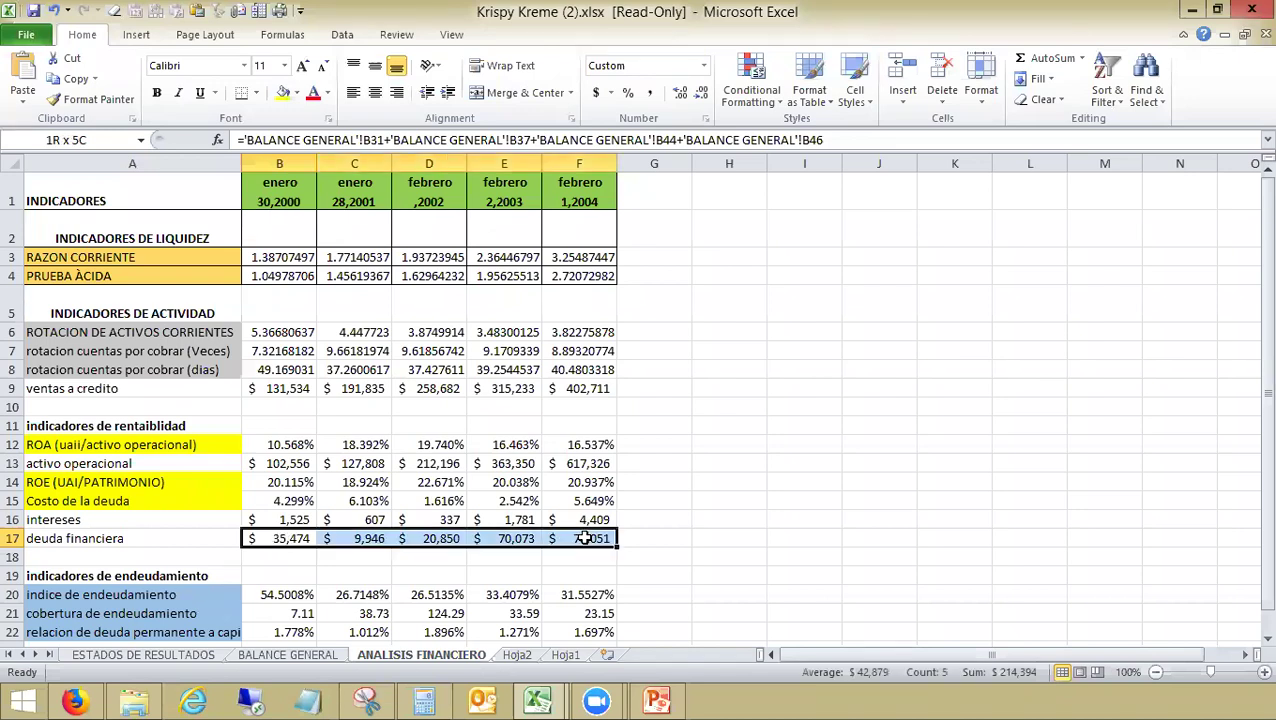
key(ctrl+c)
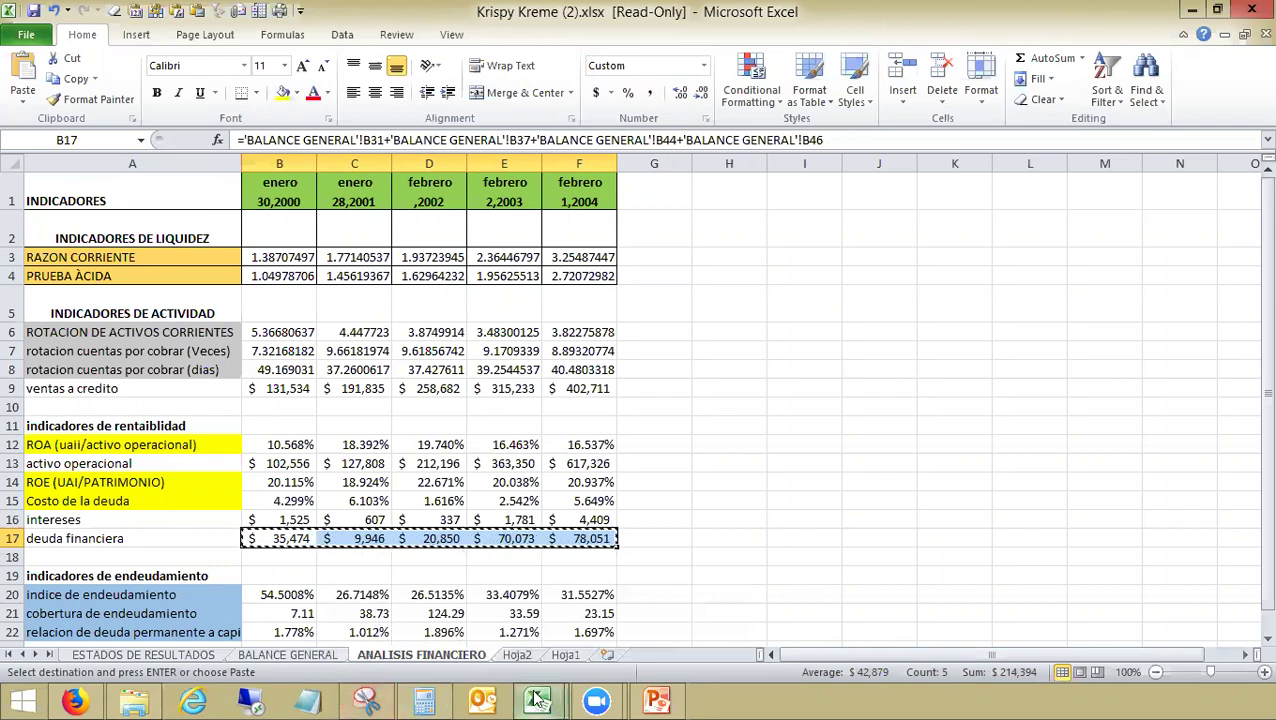
mouse_move(537, 700)
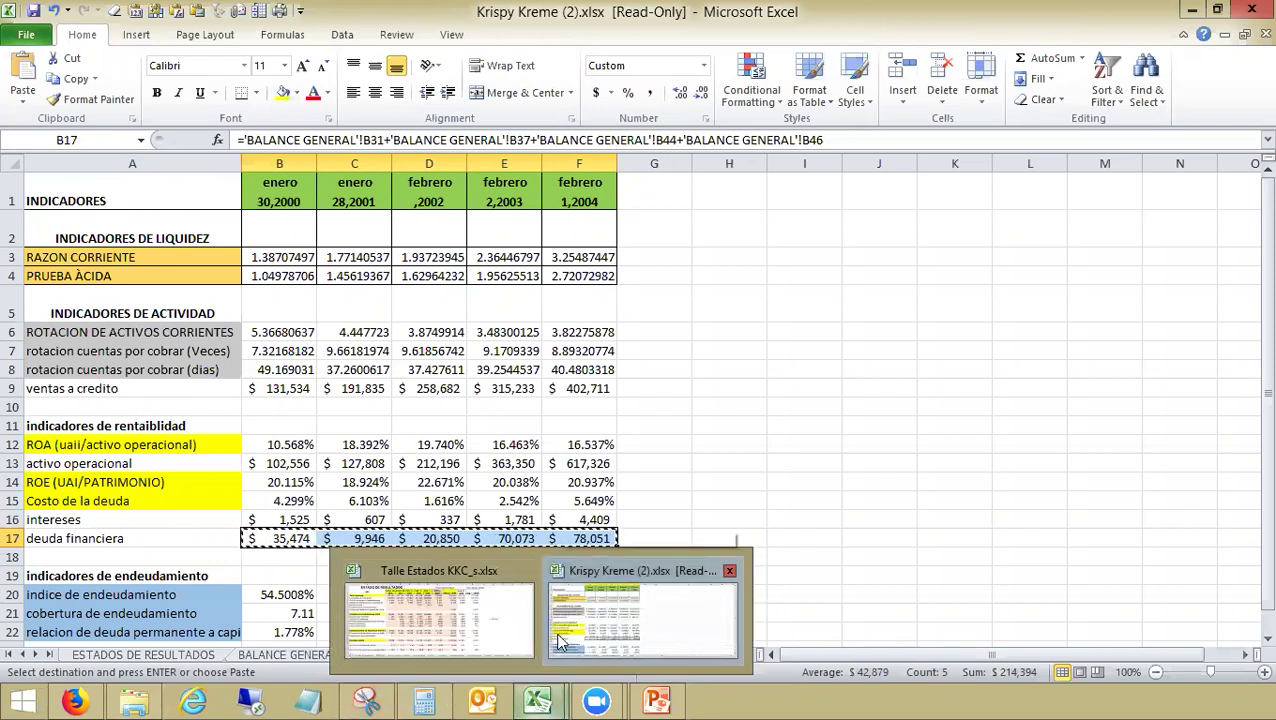
click(367, 616)
click(250, 650)
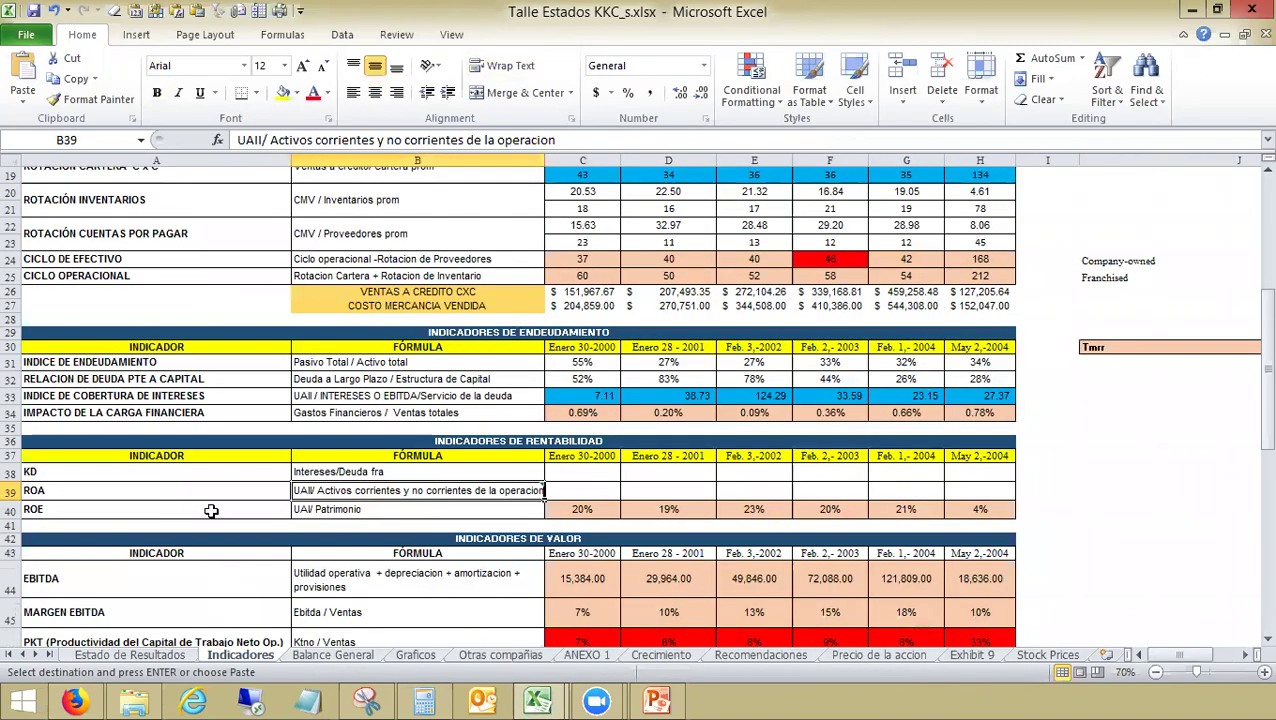
scroll(211, 511, down, 3)
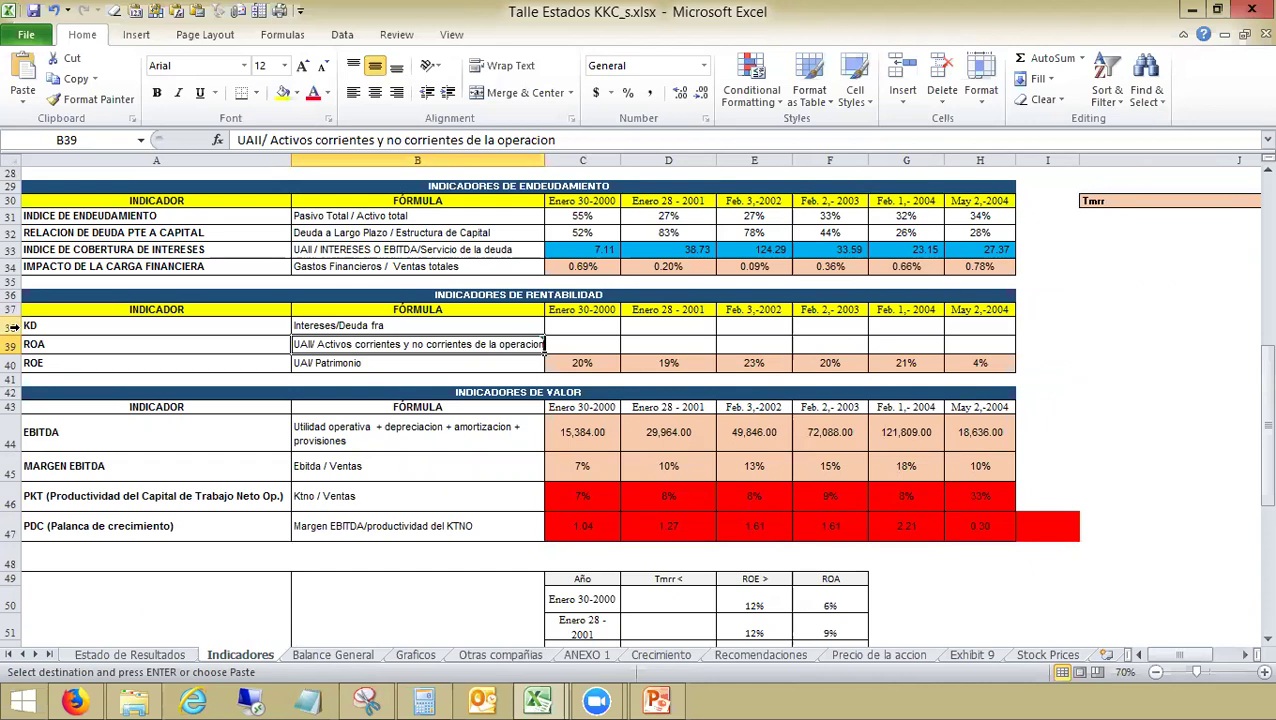
Step: Insert an empty row above the KD row in the INDICADORES DE RENTABILIDAD table
click(57, 325)
key(shift+space)
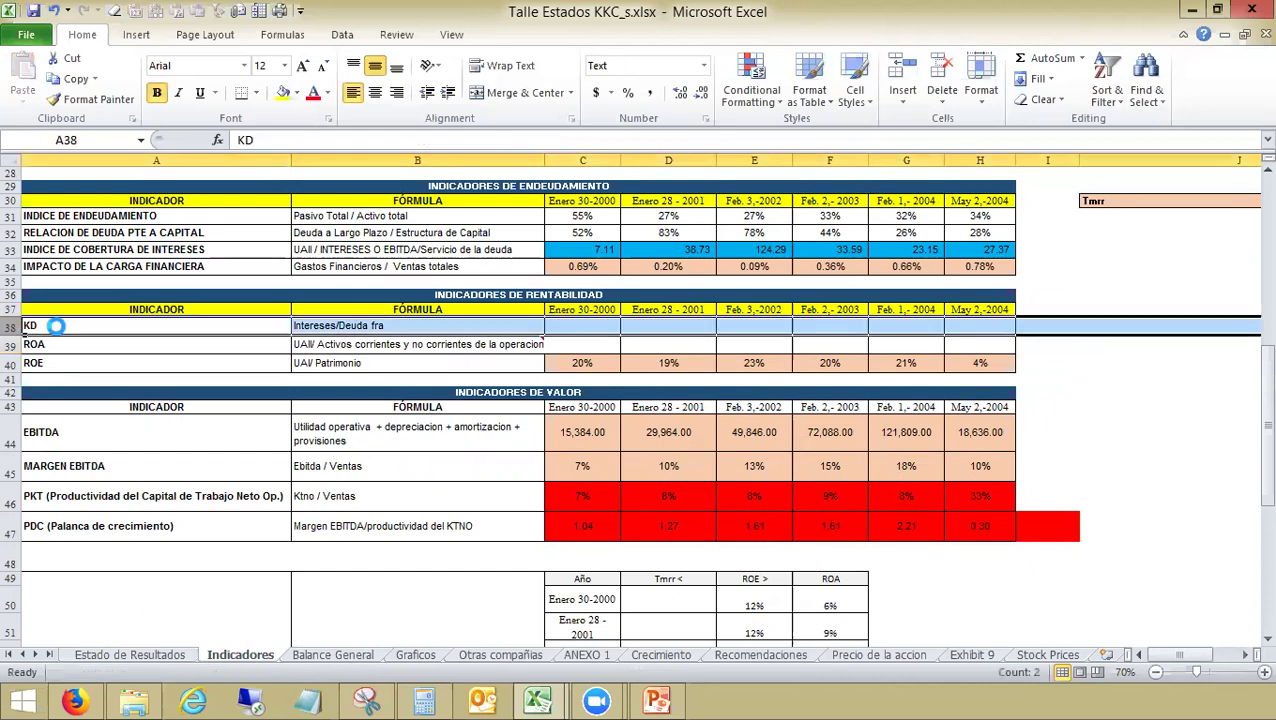
key(ctrl+plus)
Step: Replace the yellow header formatting of the new row's cells A38:H38 with the unfilled, bordered formatting of the KD row
click(57, 325)
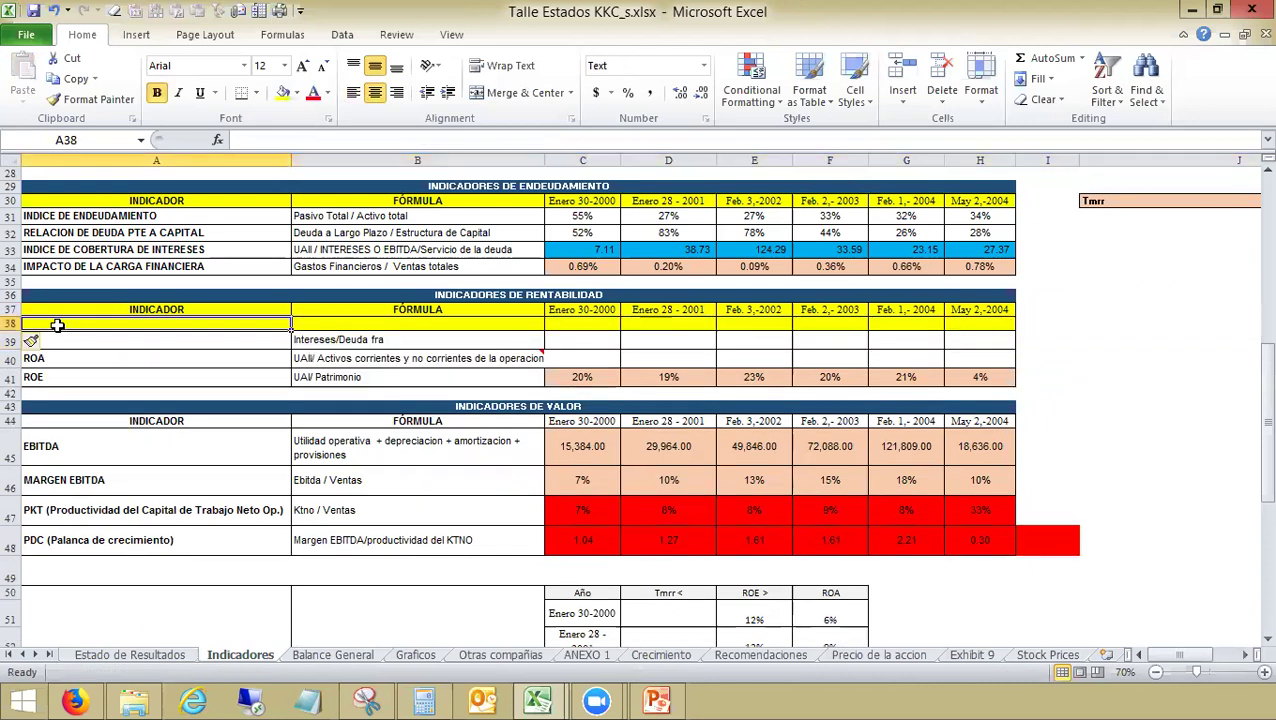
key(ctrl+shift+Right)
key(ctrl+shift+Left)
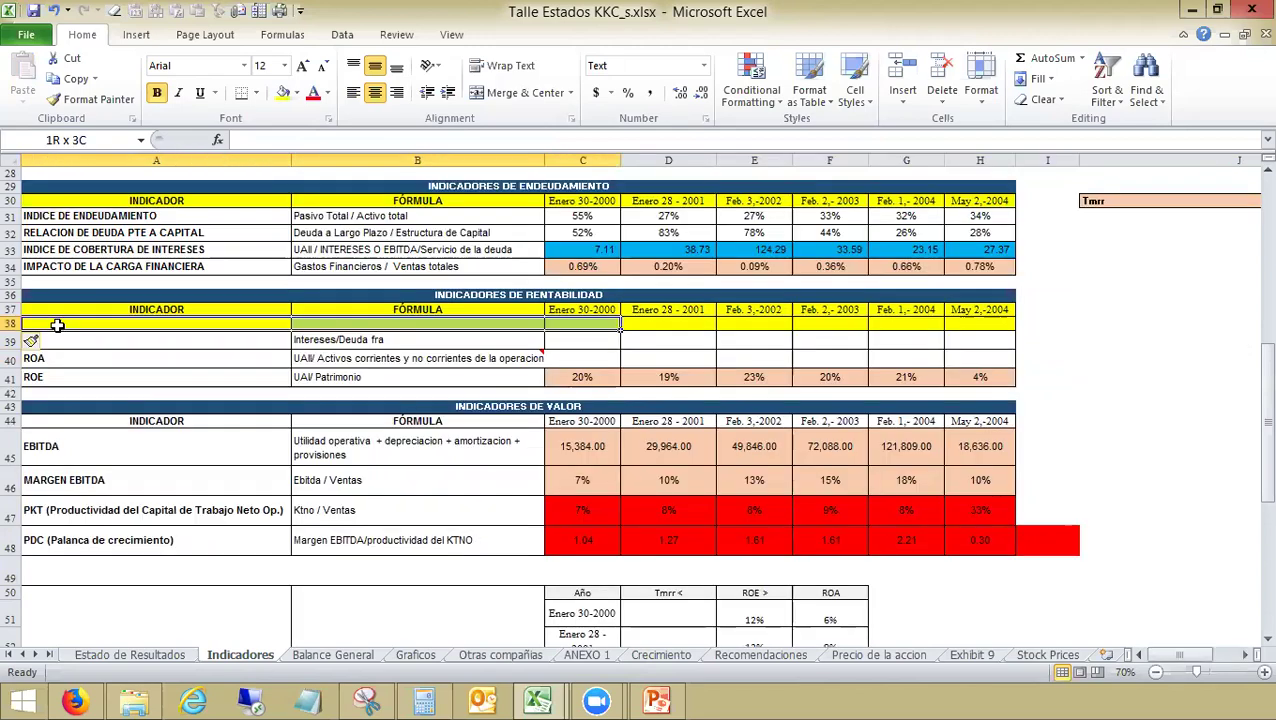
key(shift+Right)
key(shift+Right)
key(shift+Right)
key(shift+Right)
key(shift+Right)
key(ctrl+z)
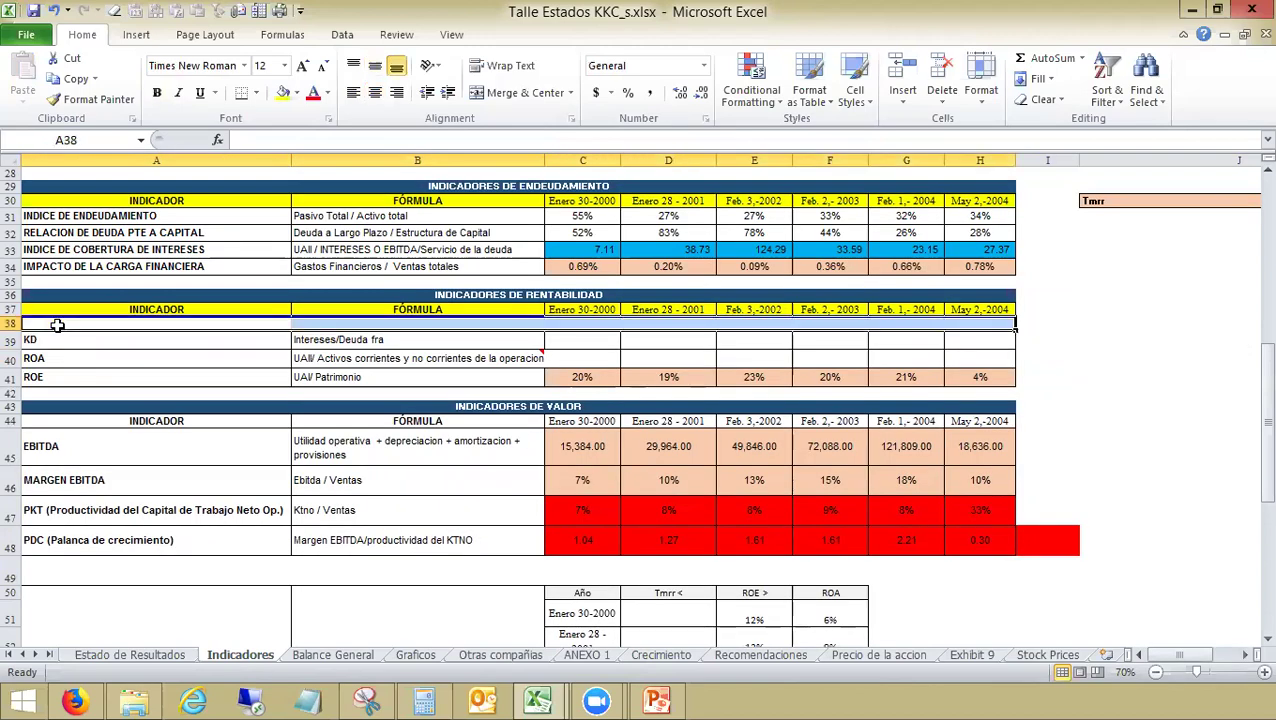
key(ctrl+z)
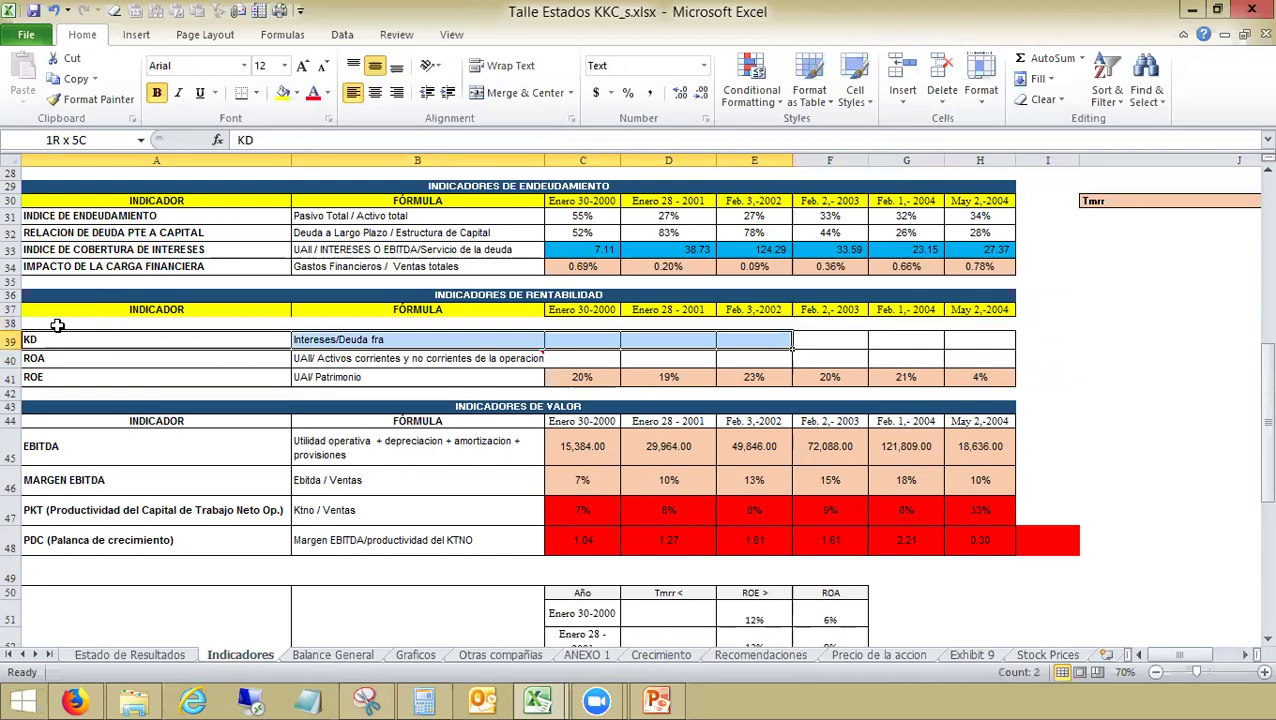
key(shift+Right)
key(shift+Right)
key(shift+Right)
key(ctrl+c)
click(57, 325)
key(ctrl+v)
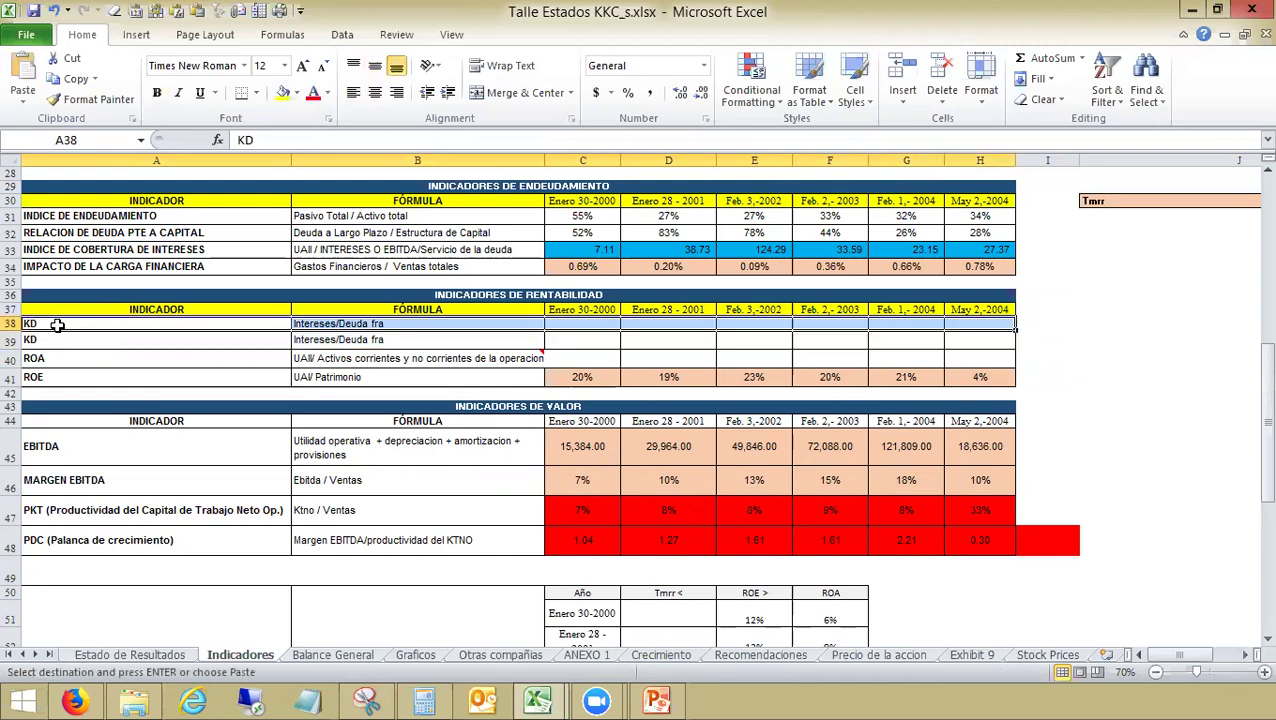
key(ctrl+z)
key(ctrl+z)
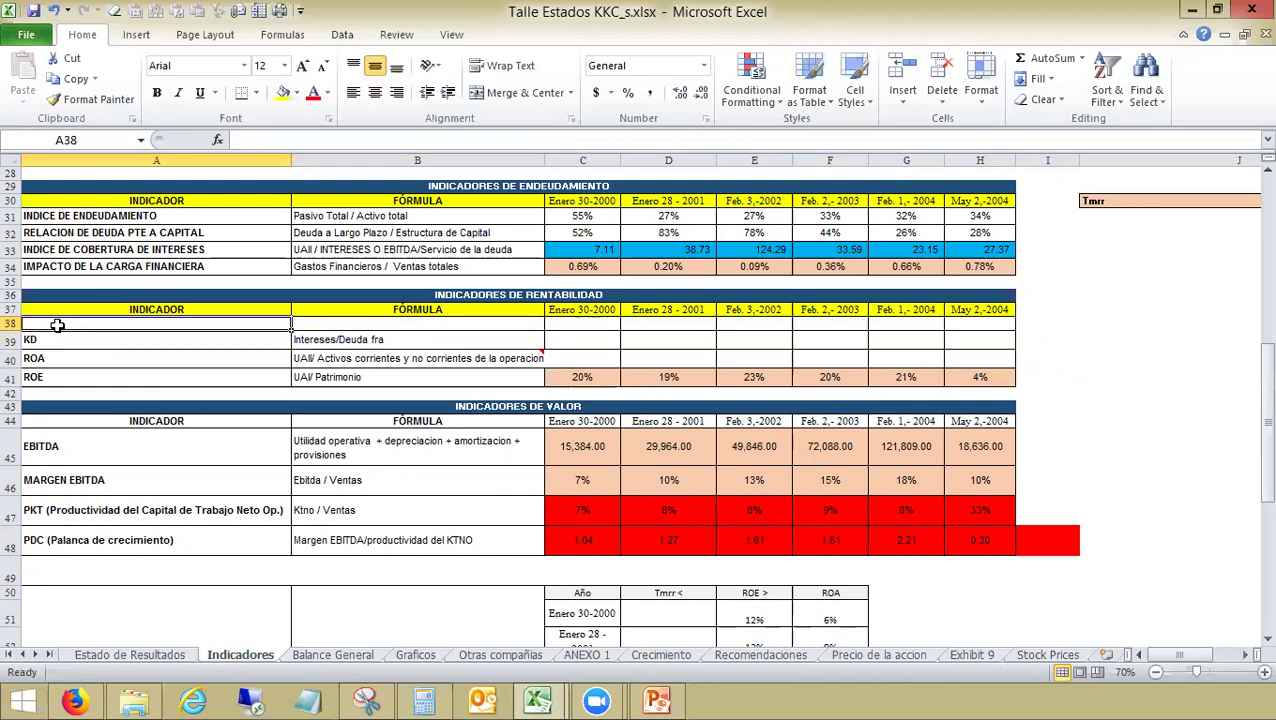
Step: Label cell A38 as DEUDA FINANCIERA
text(DEU)
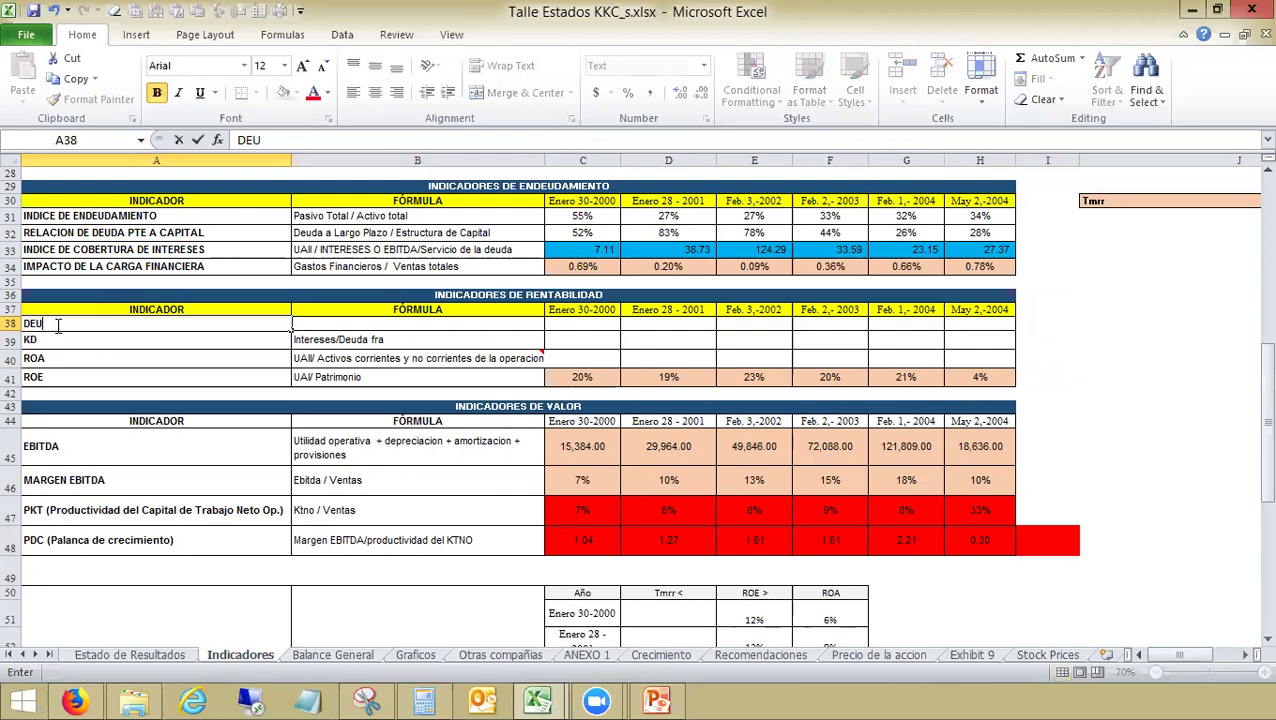
text(DA FINANCI)
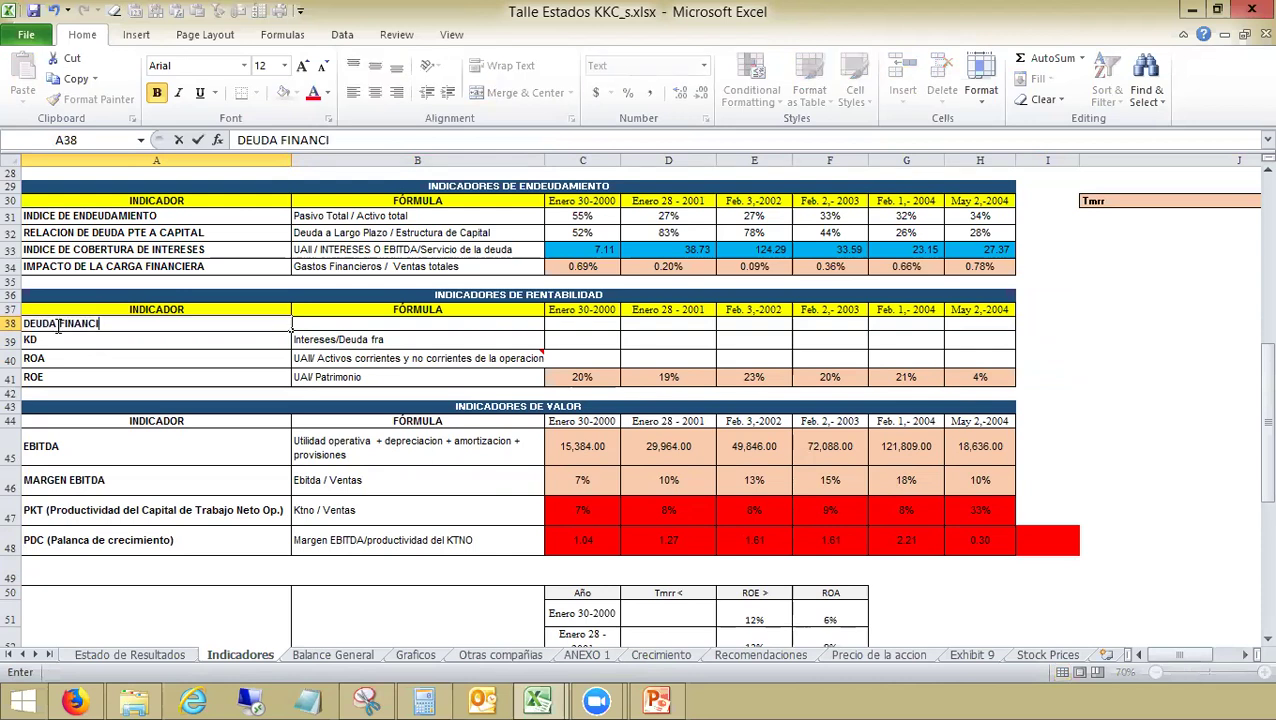
text(ERA)
key(ctrl+Return)
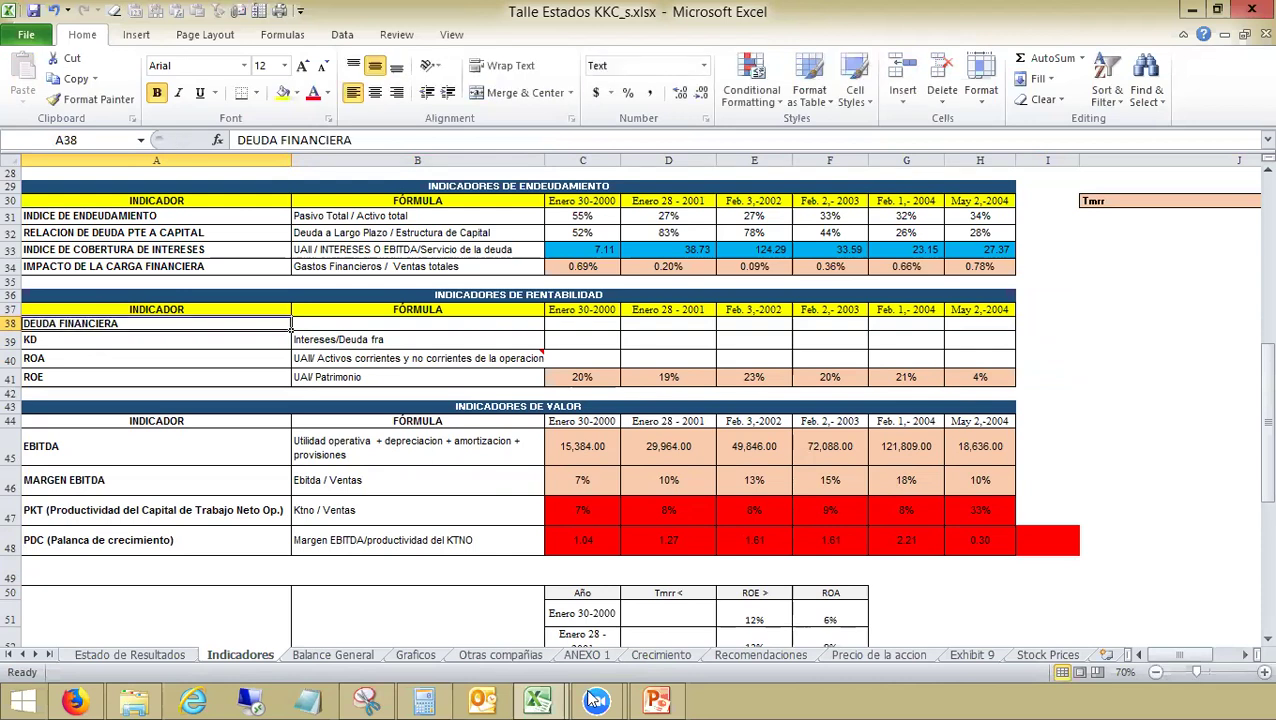
Step: Copy the deuda financiera values B17:F17 from Krispy Kreme (2).xlsx and return to the Indicadores sheet
key(ctrl+Tab)
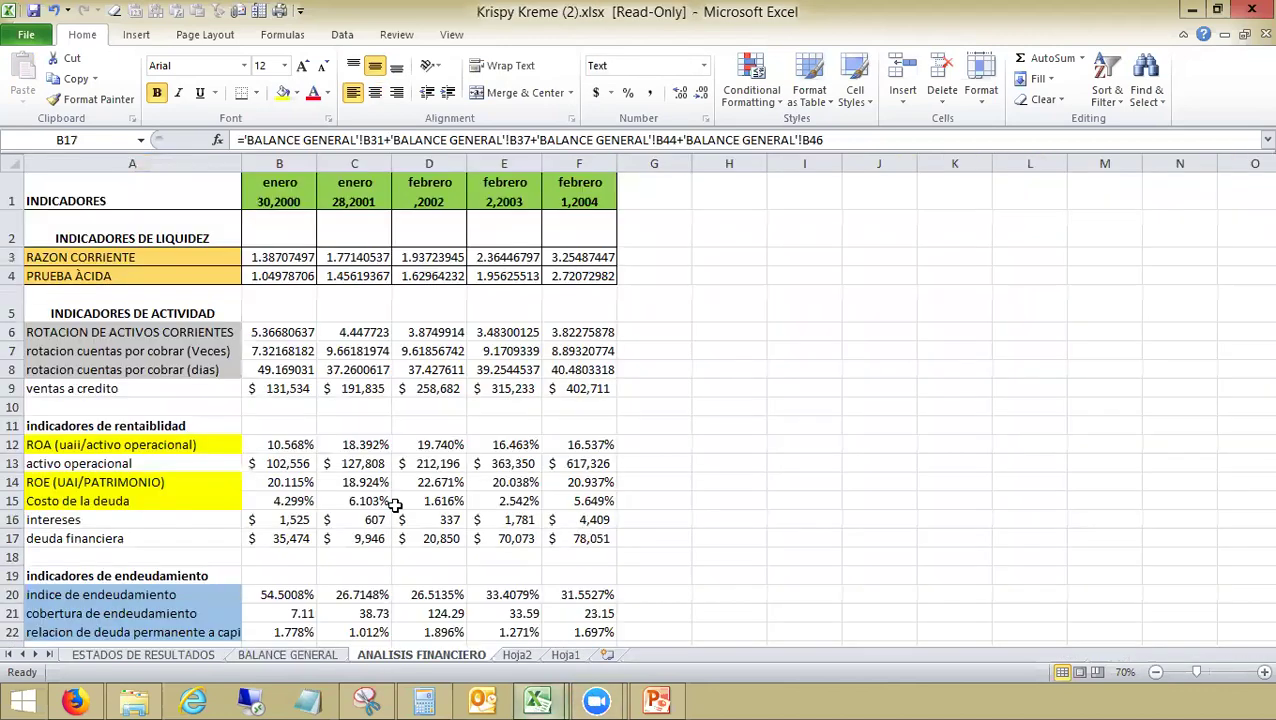
key(shift+ctrl+Right)
key(ctrl+c)
key(ctrl+Tab)
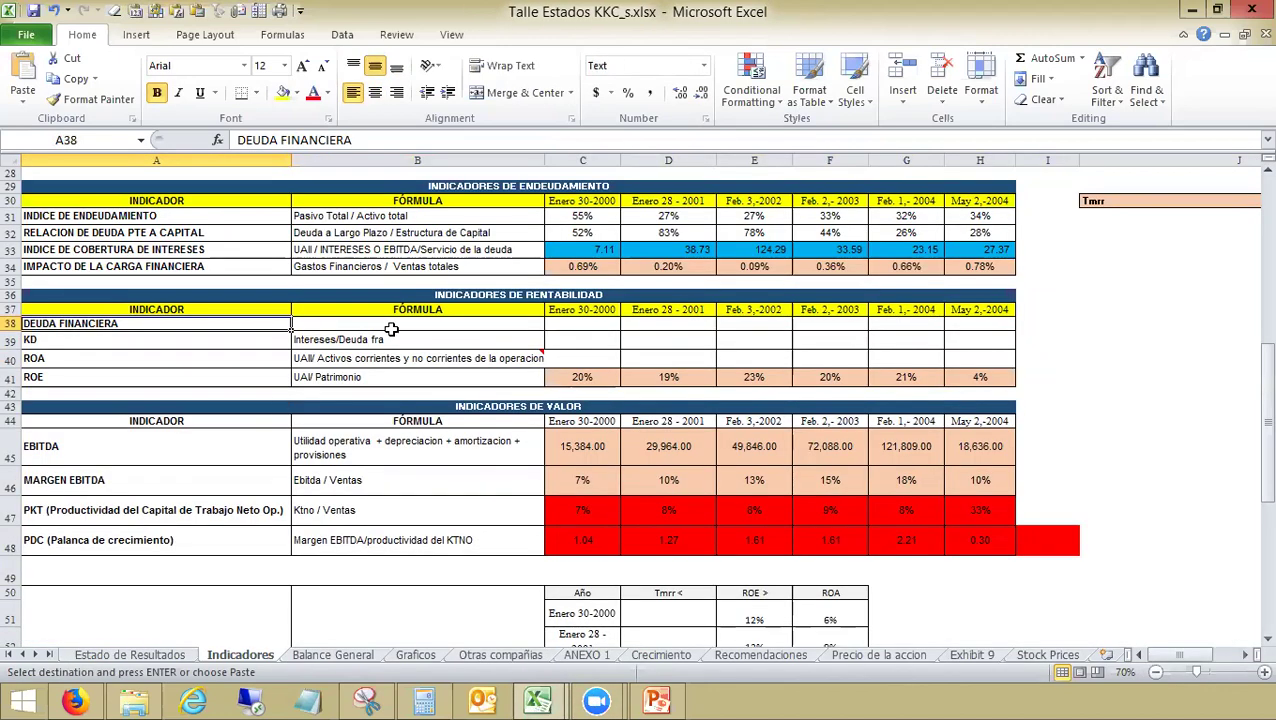
Step: Paste the copied debt figures as values only into C38:G38 and apply the Accounting number format
key(Right)
key(Right)
key(alt)
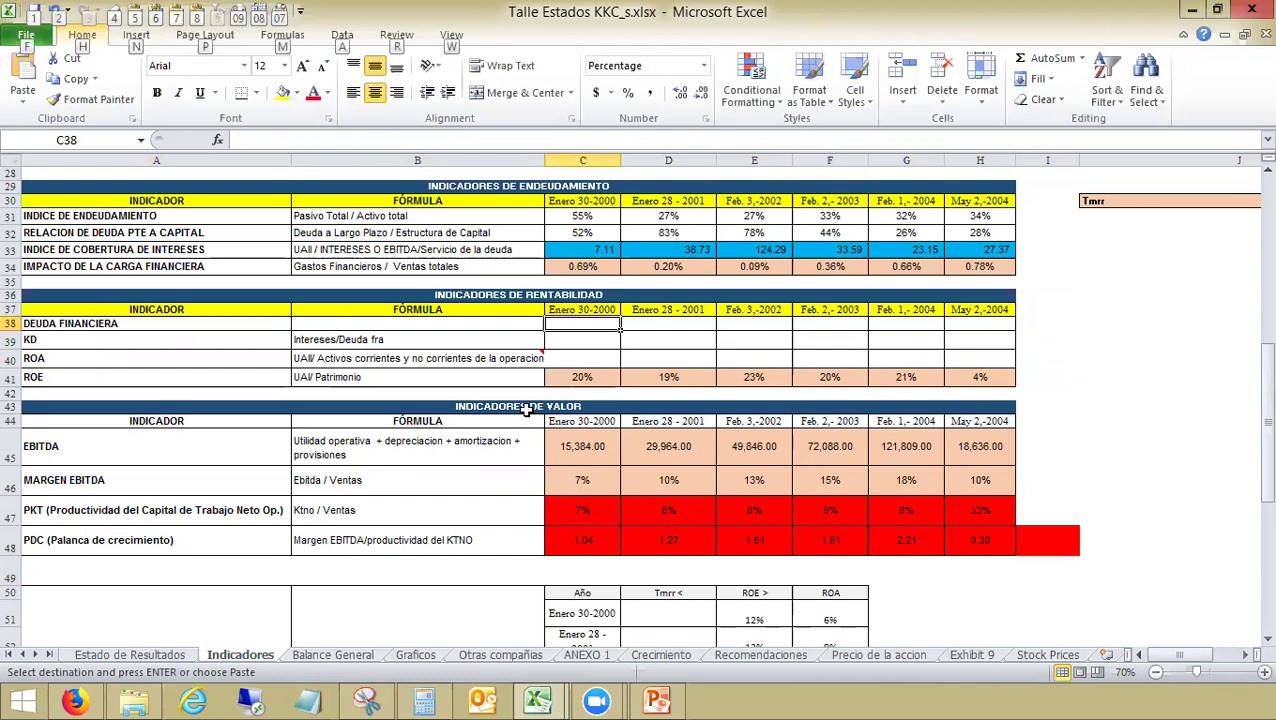
key(h)
key(v)
key(v)
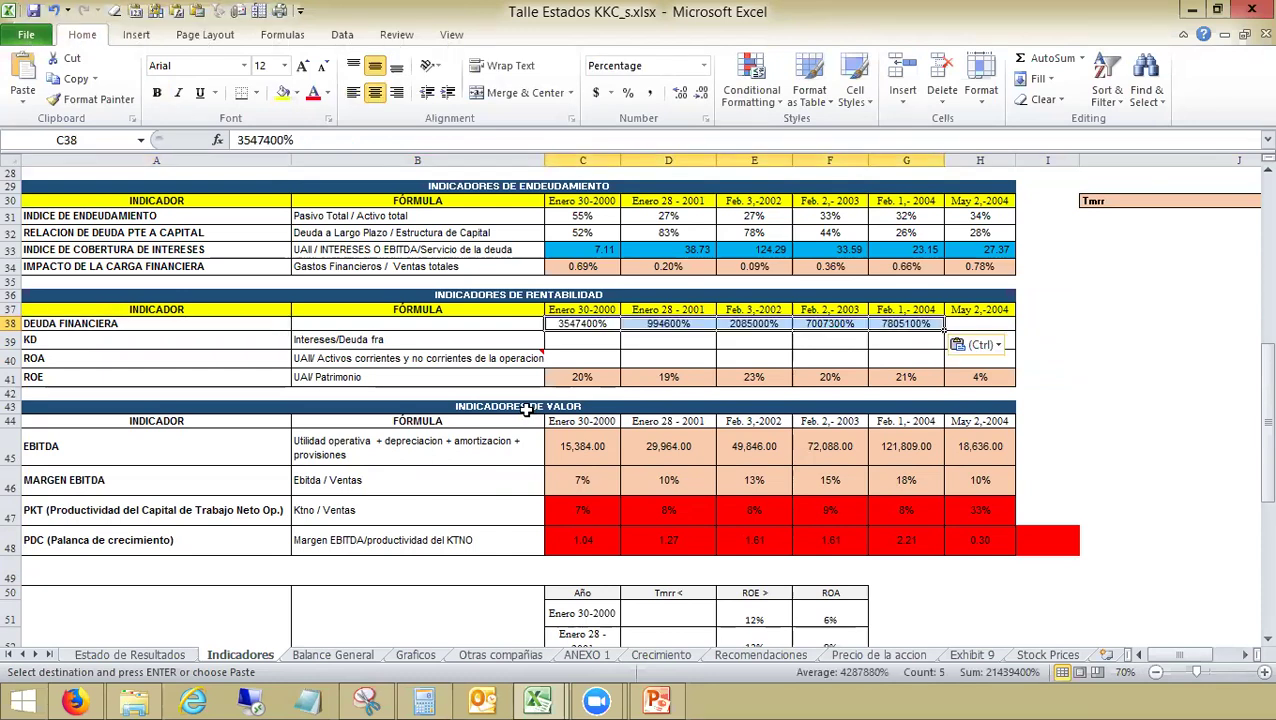
click(596, 92)
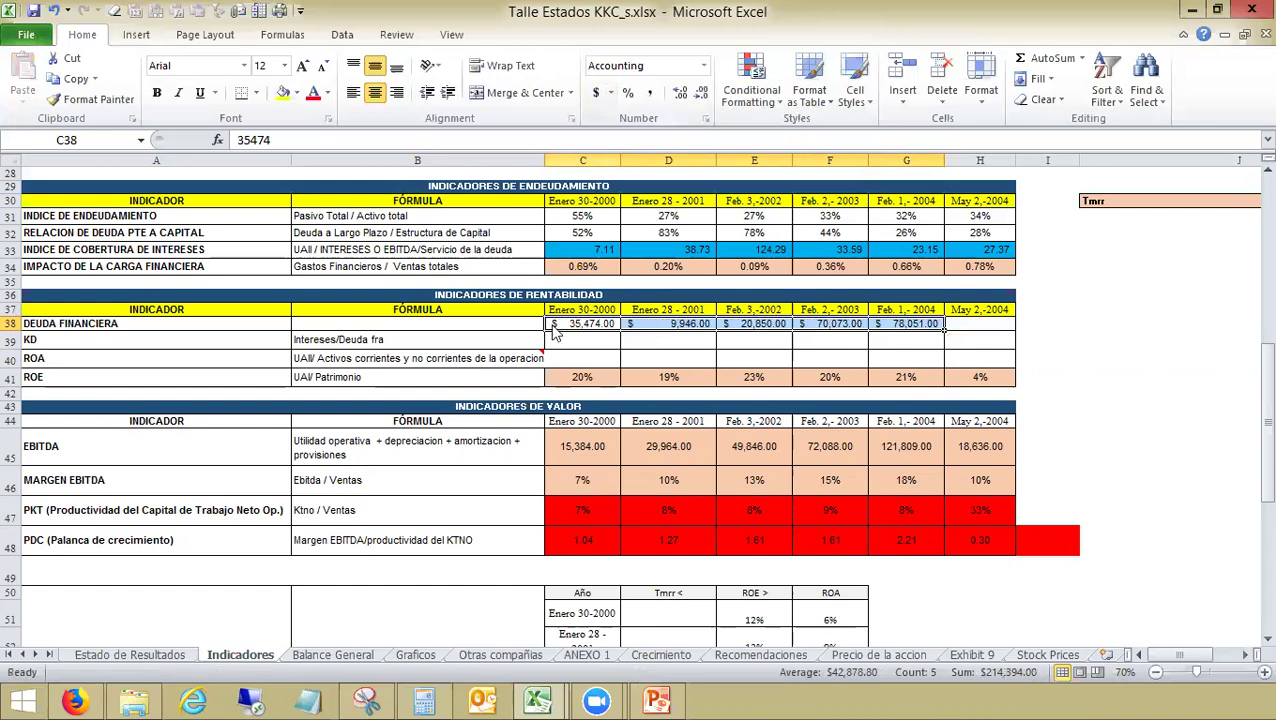
Step: Review the intereses row in Krispy Kreme (2).xlsx and the formula and last-period cells of the DEUDA FINANCIERA row on Indicadores
key(alt+Tab)
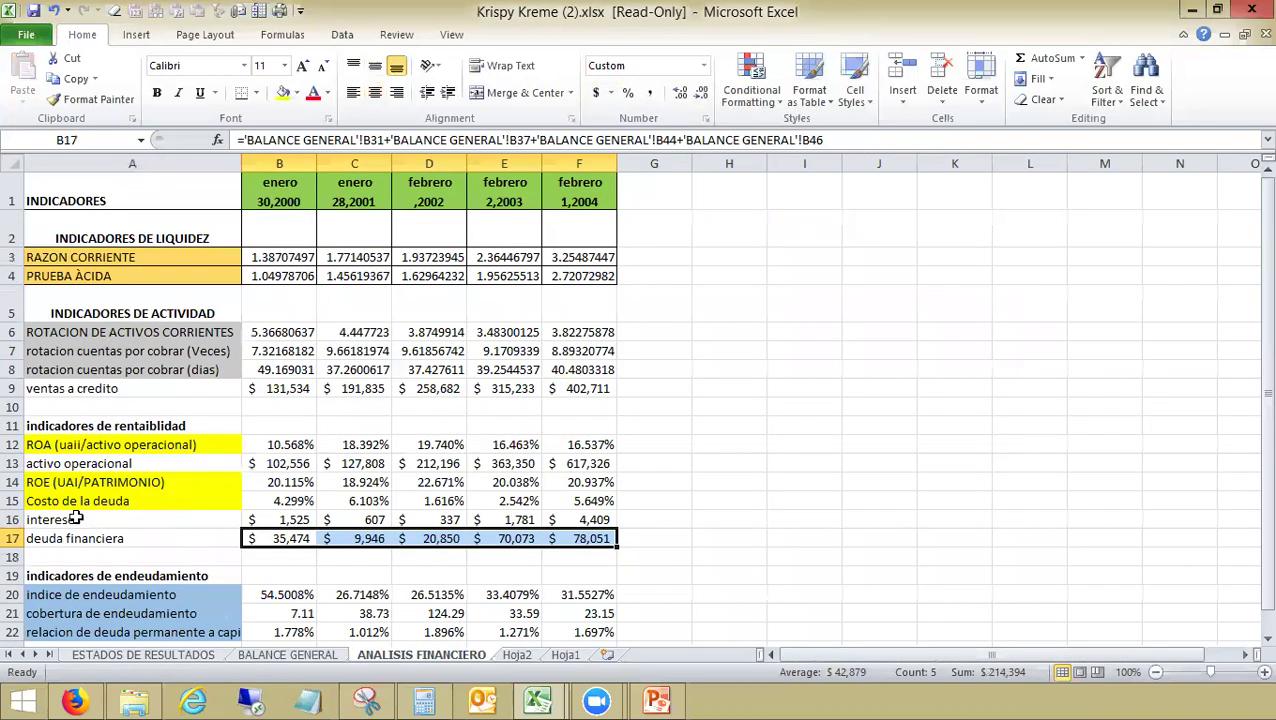
drag(338, 518, 250, 530)
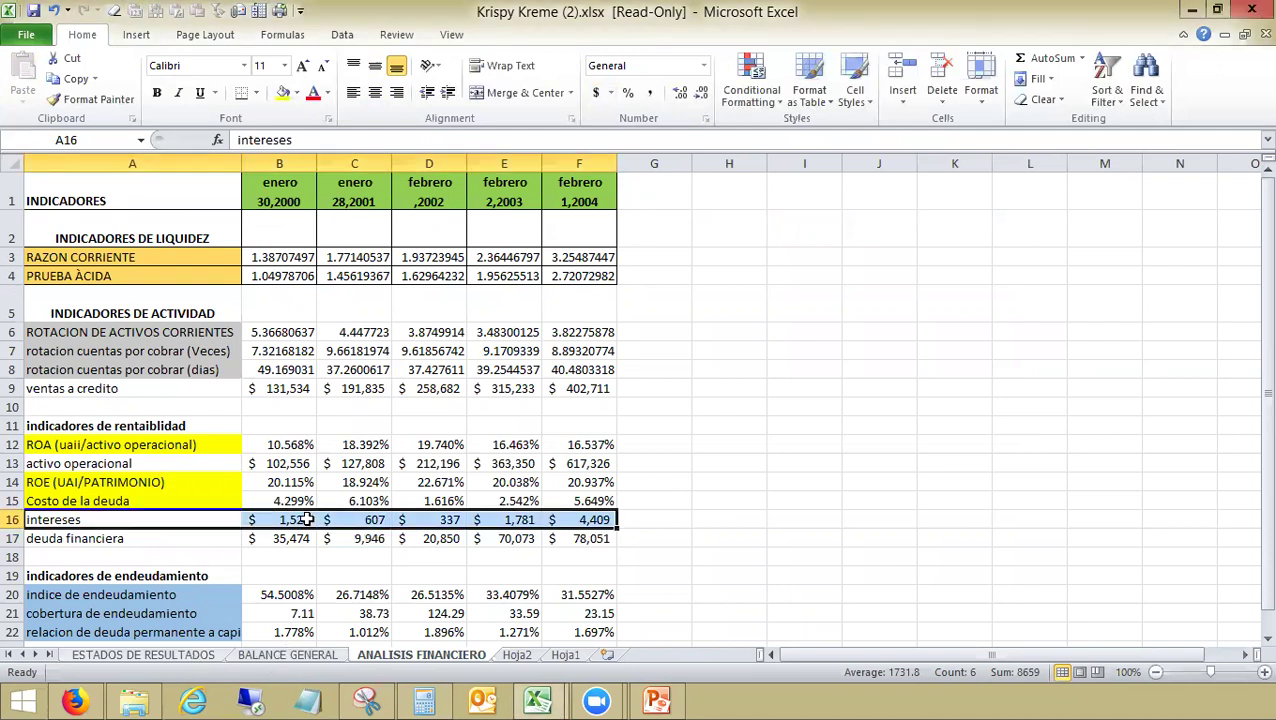
key(ctrl+Tab)
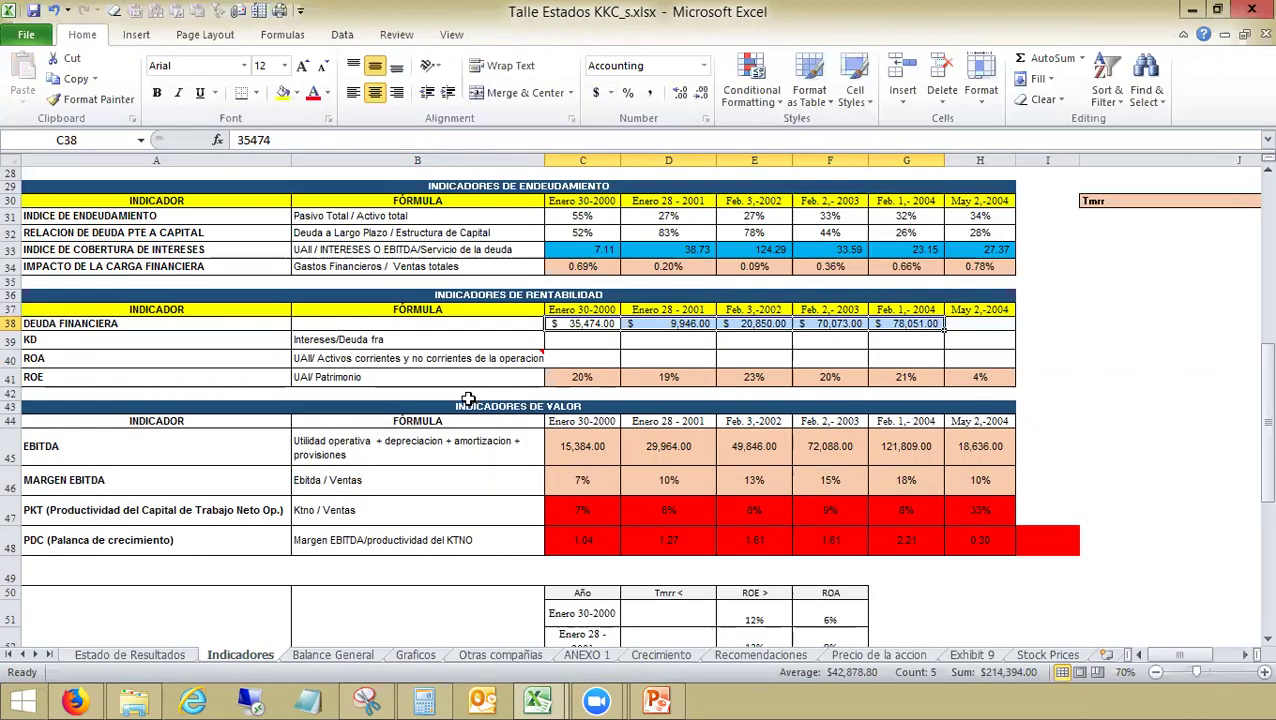
click(430, 322)
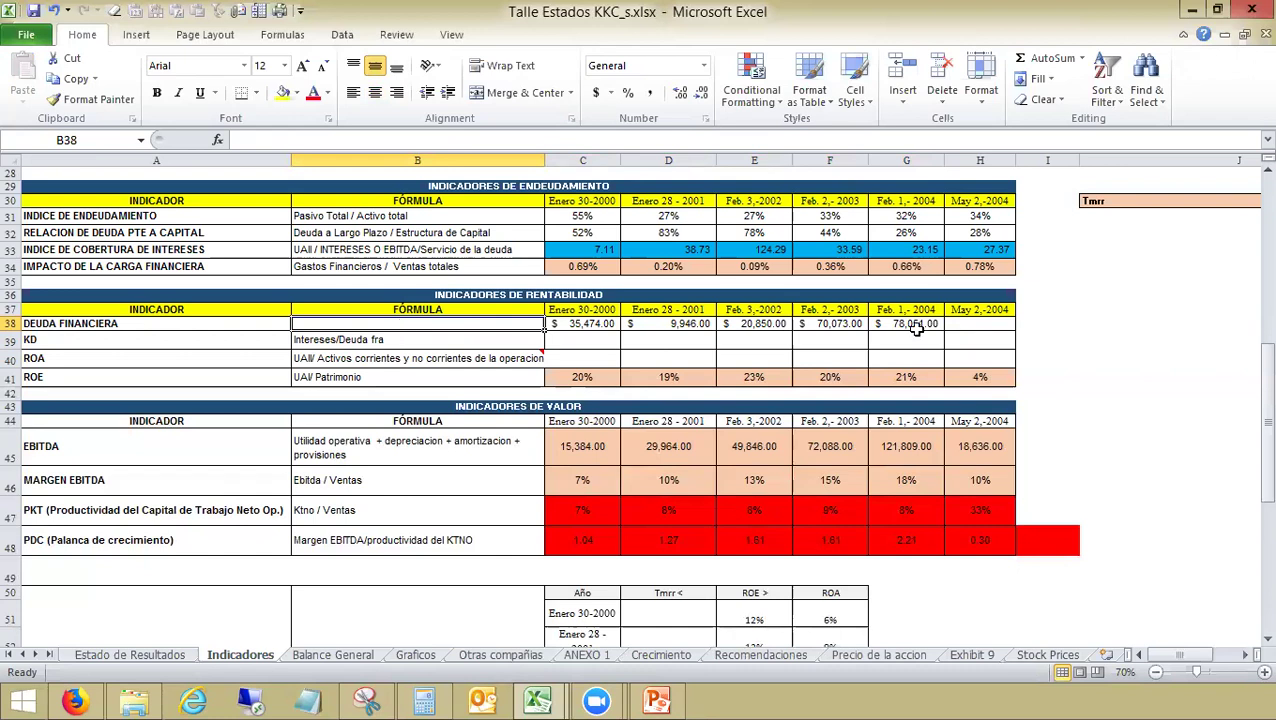
click(980, 323)
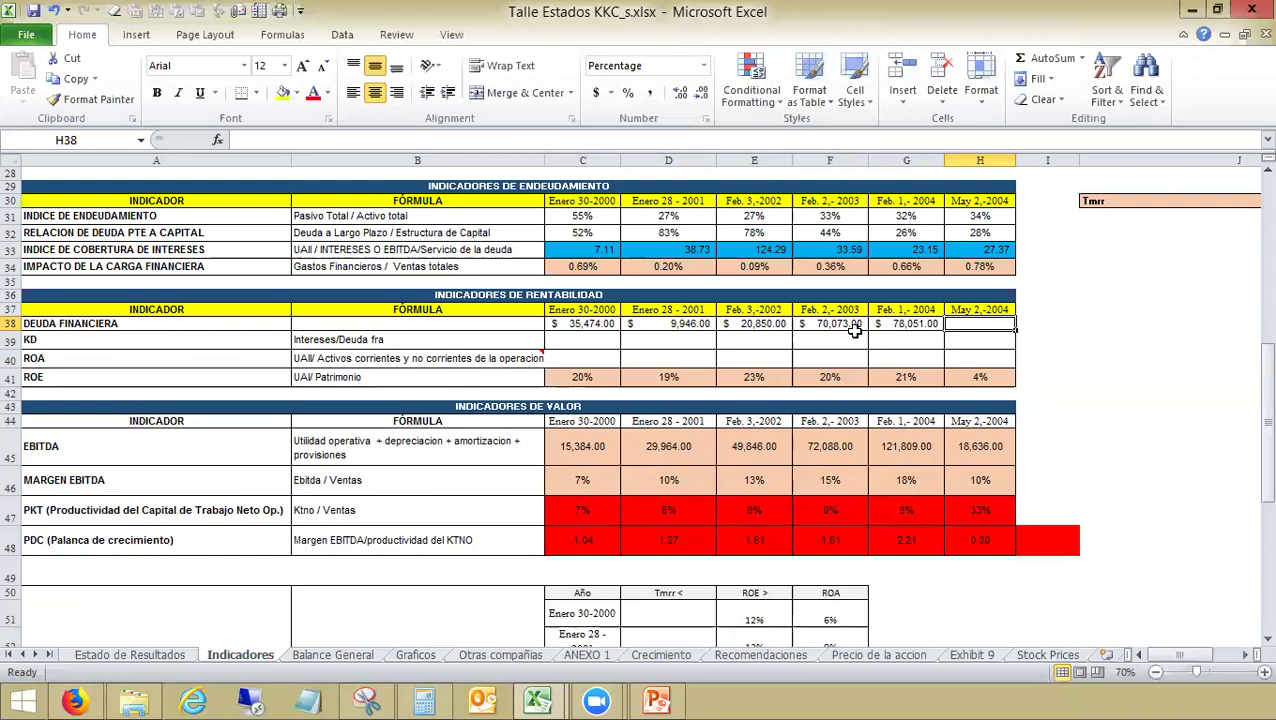
key(Left)
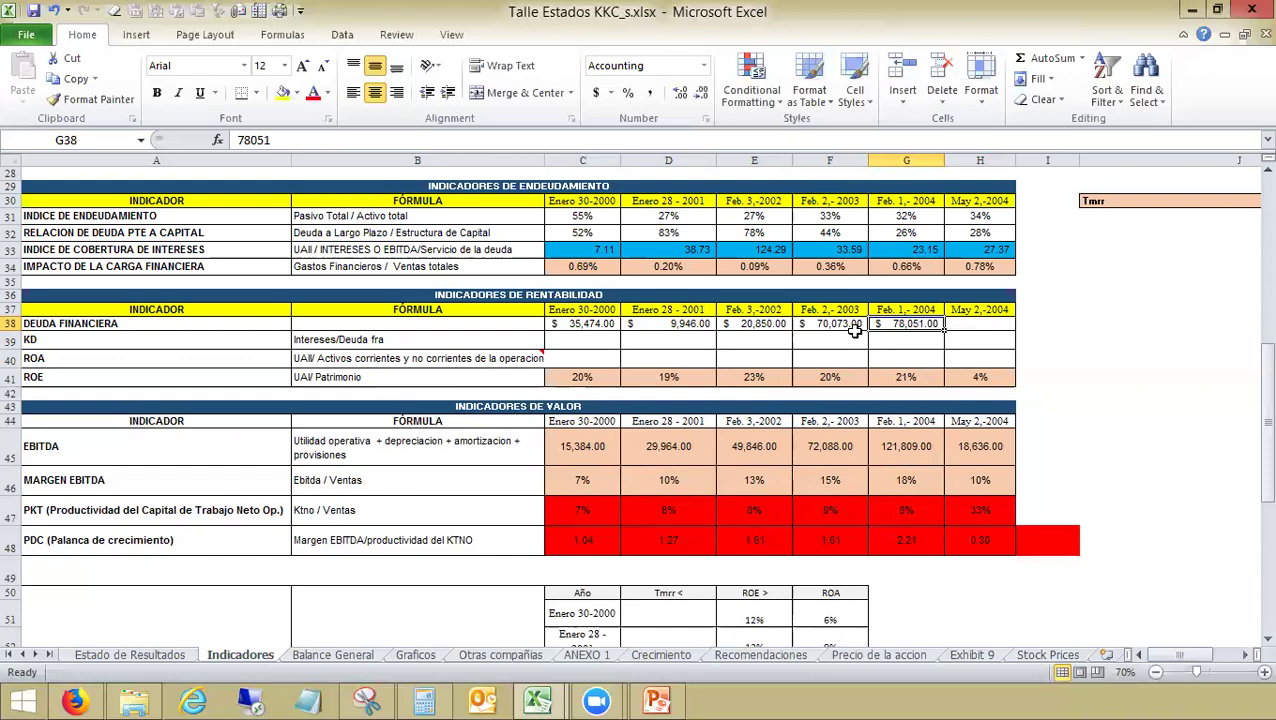
Step: Insert two empty rows below DEUDA FINANCIERA and label the first one, A39, as Interes
click(779, 339)
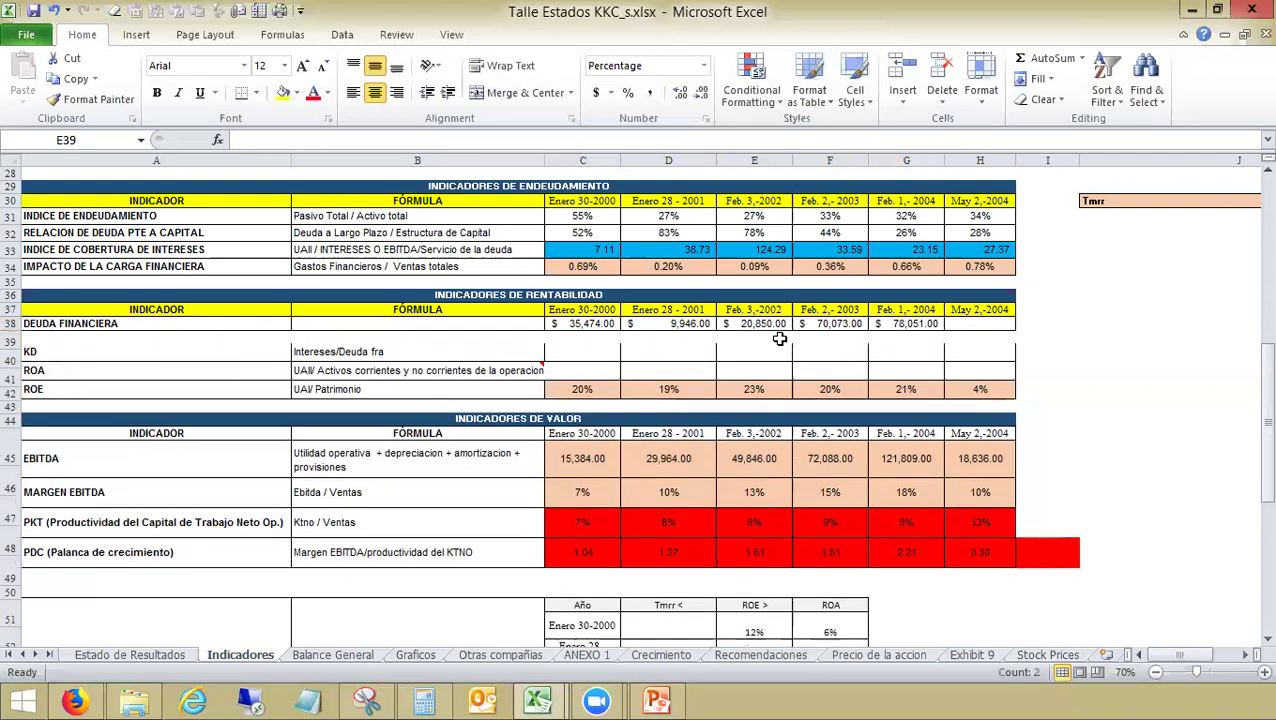
key(F4)
key(Home)
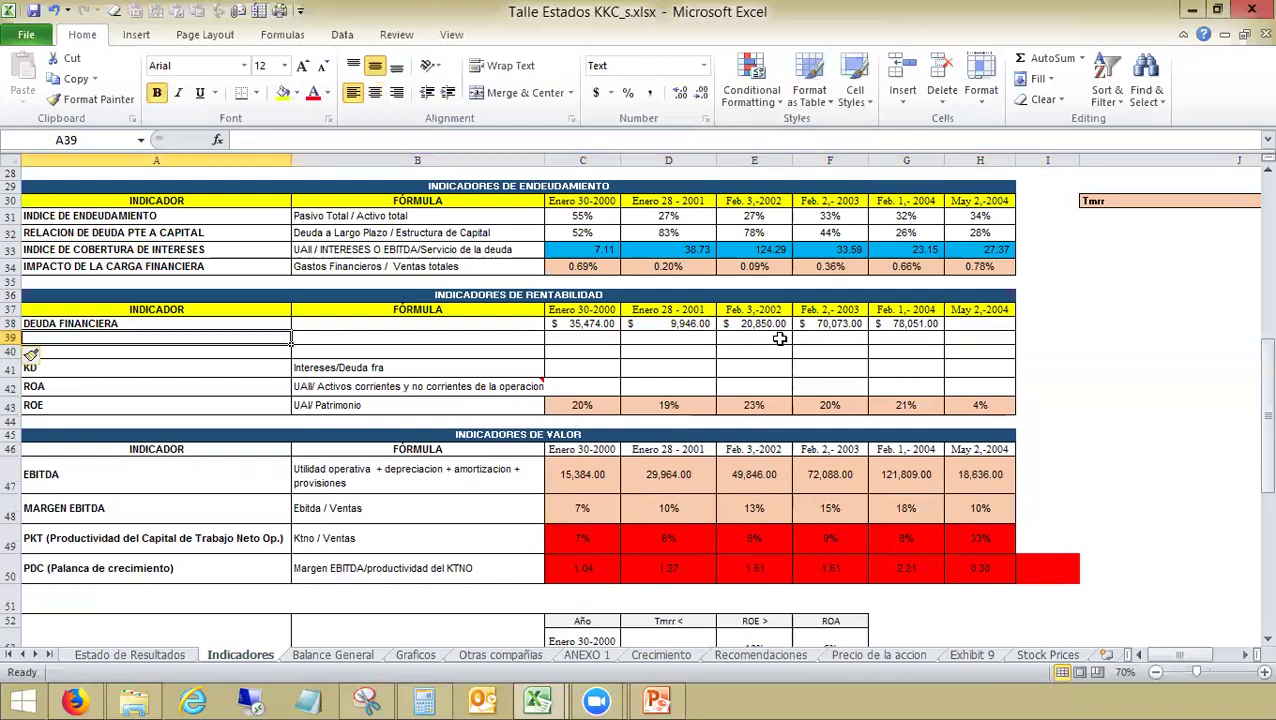
text(iNTERES)
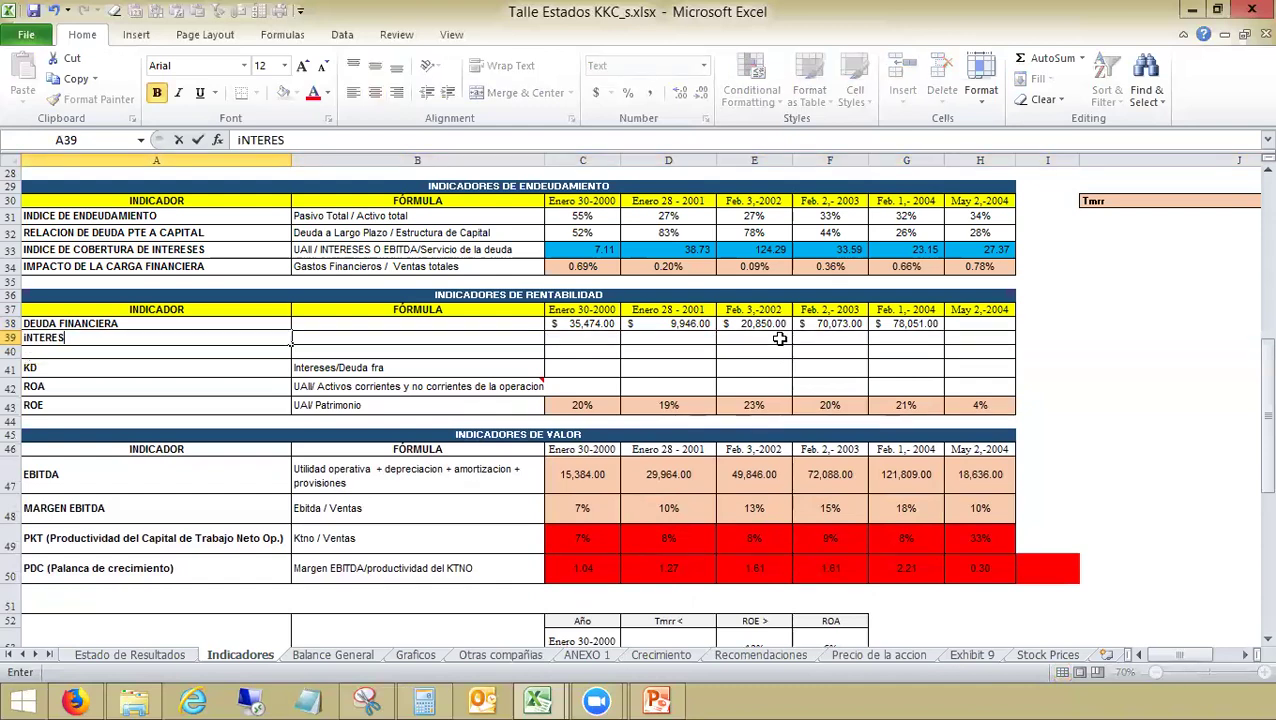
key(ctrl+Return)
Step: Check the intereses and Costo de la deuda rows in Krispy Kreme (2).xlsx against the indicators listed on the Indicadores sheet
key(ctrl+Tab)
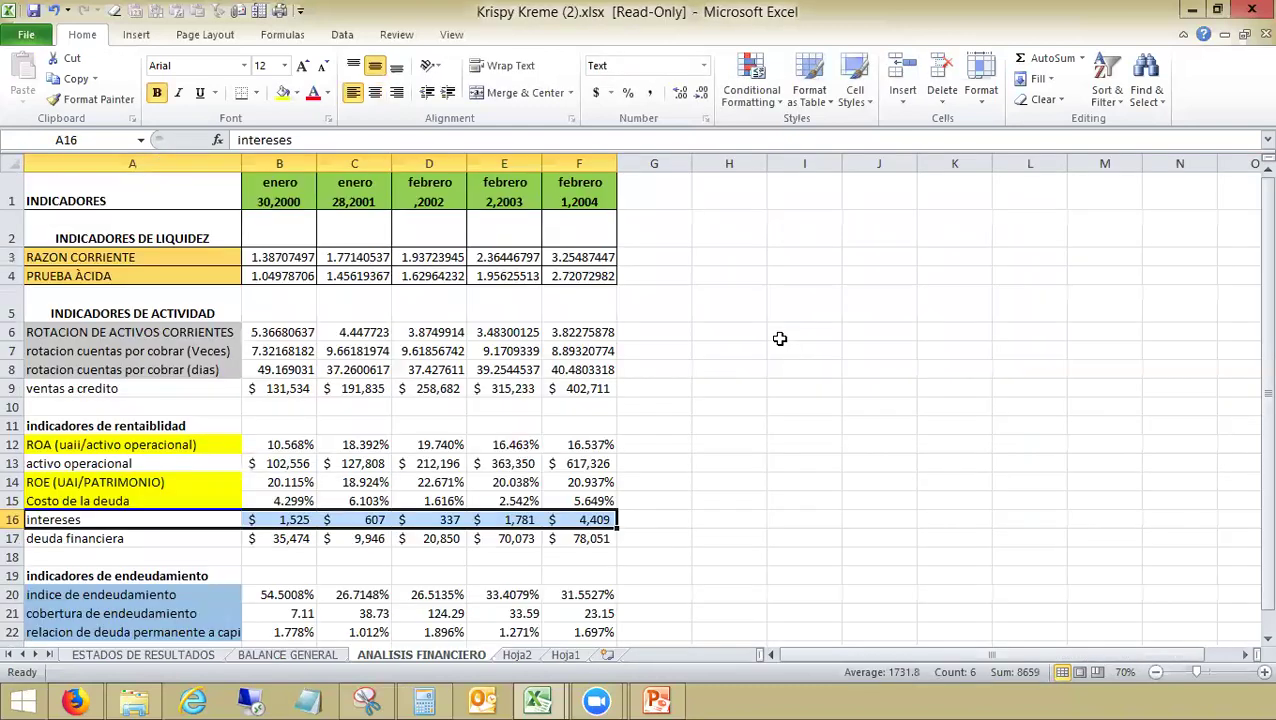
key(ctrl+Tab)
key(Up)
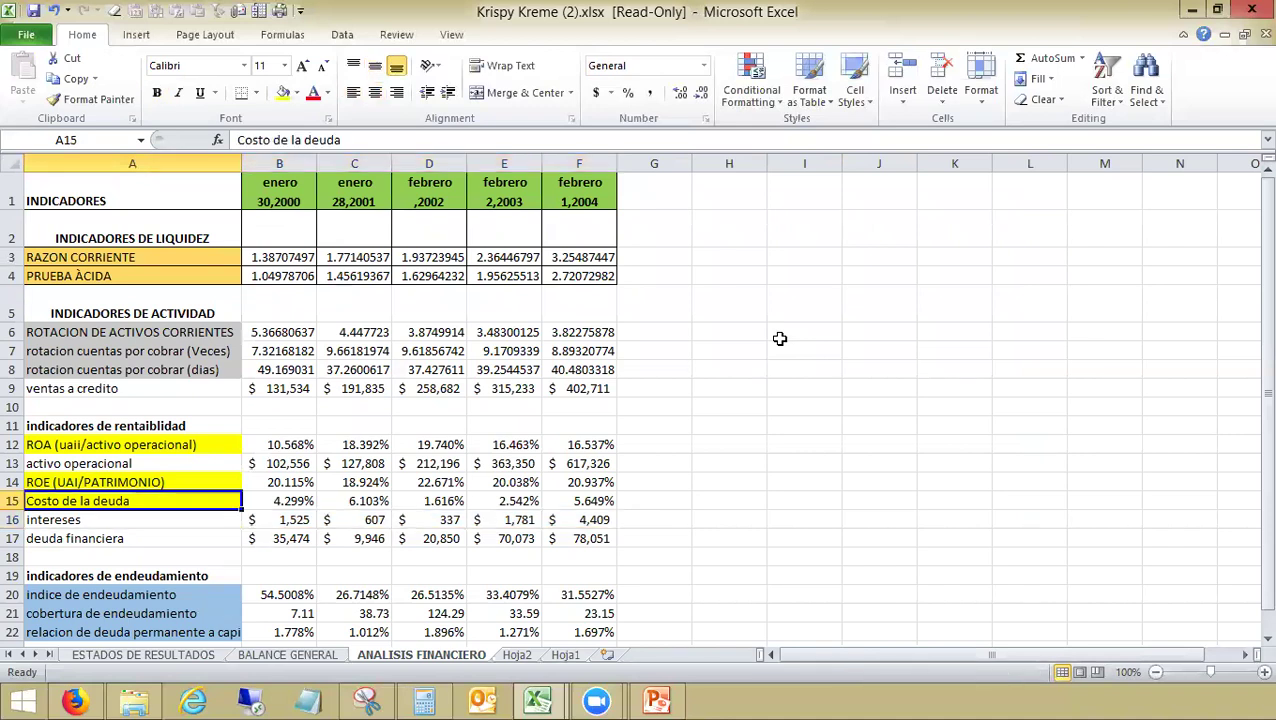
key(ctrl+Tab)
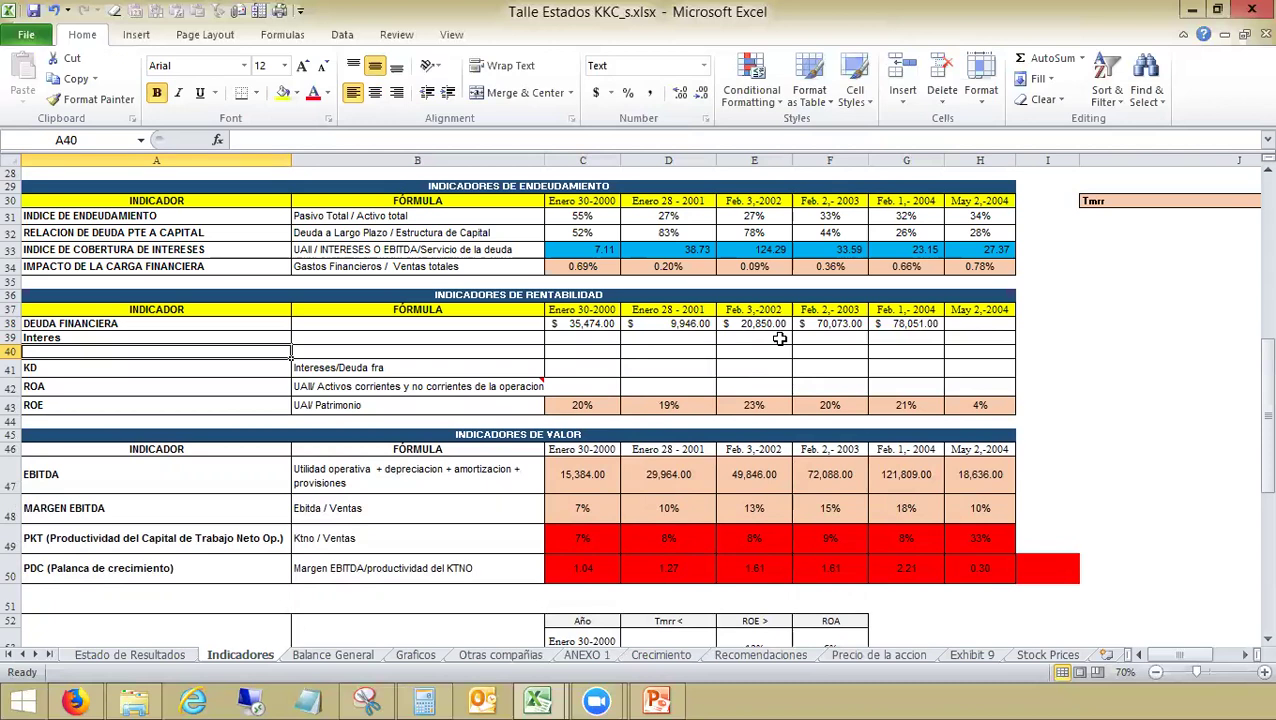
Step: Delete the empty row 40 between the Interes and KD rows on the Indicadores sheet
key(Down)
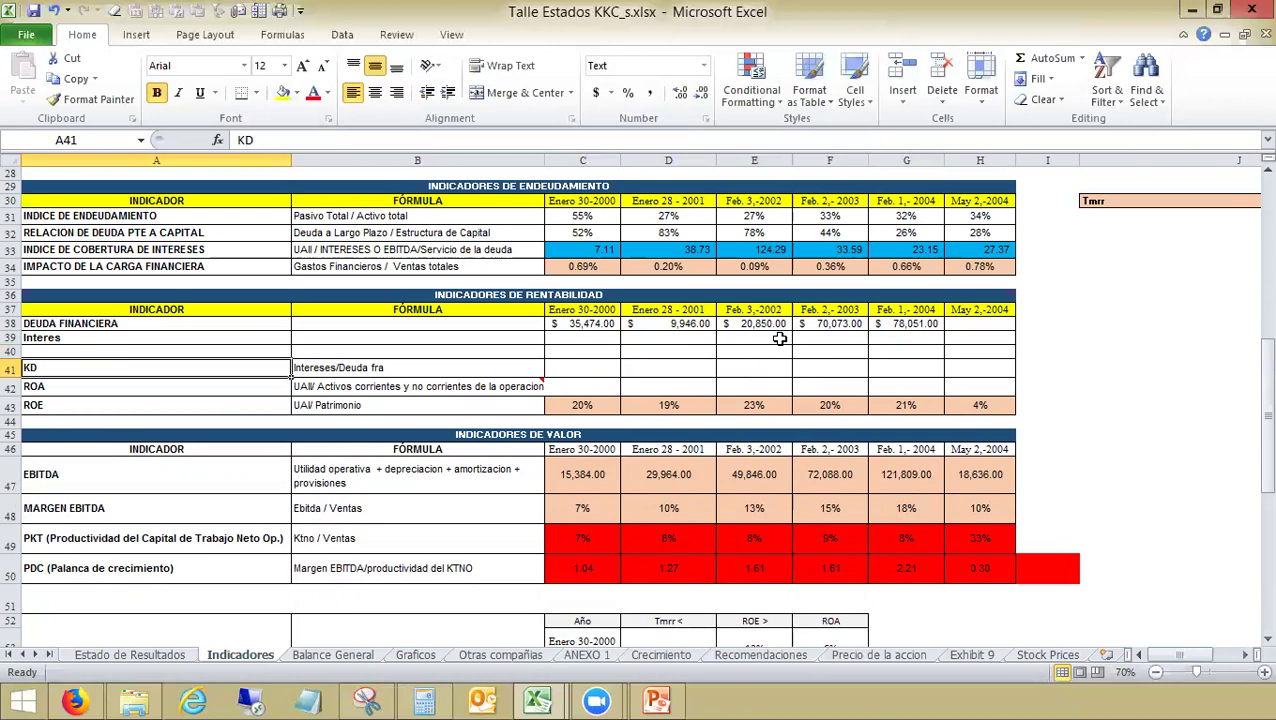
key(F2)
key(Escape)
key(Up)
key(shift+space)
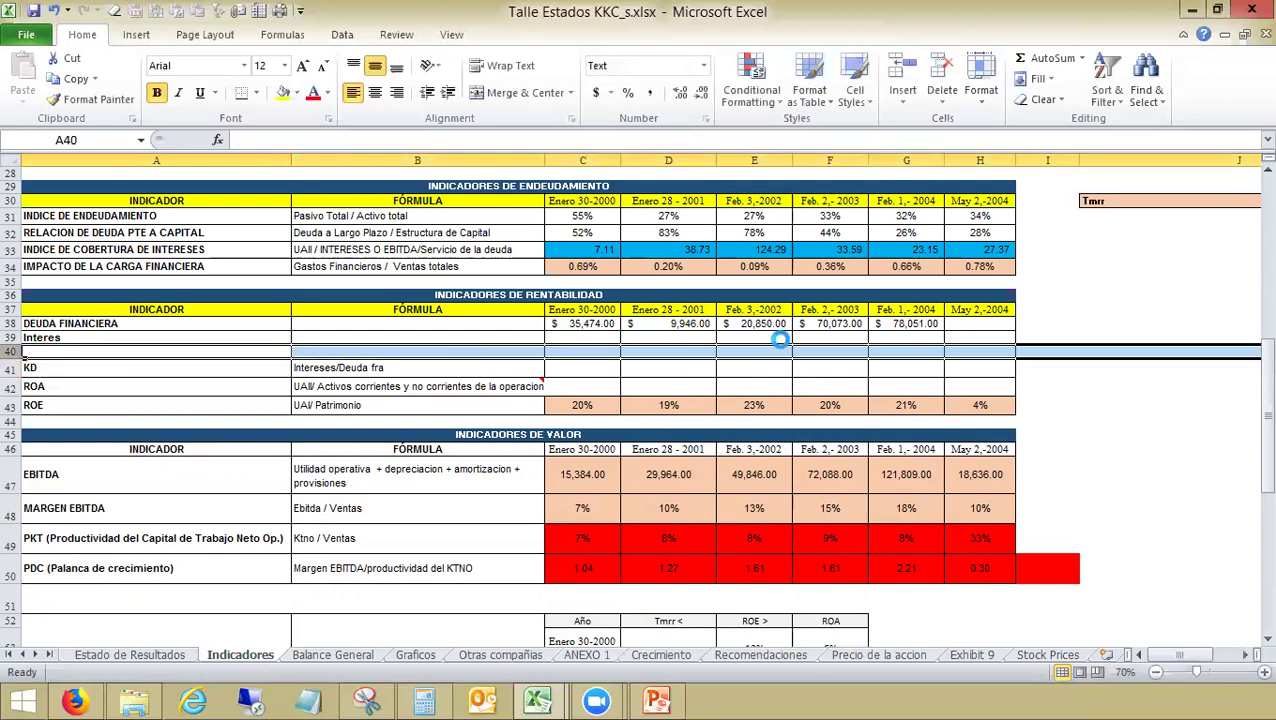
key(ctrl+minus)
Step: Copy the intereses values B16:F16 from the ANALISIS FINANCIERO sheet of Krispy Kreme (2).xlsx
key(Up)
key(Right)
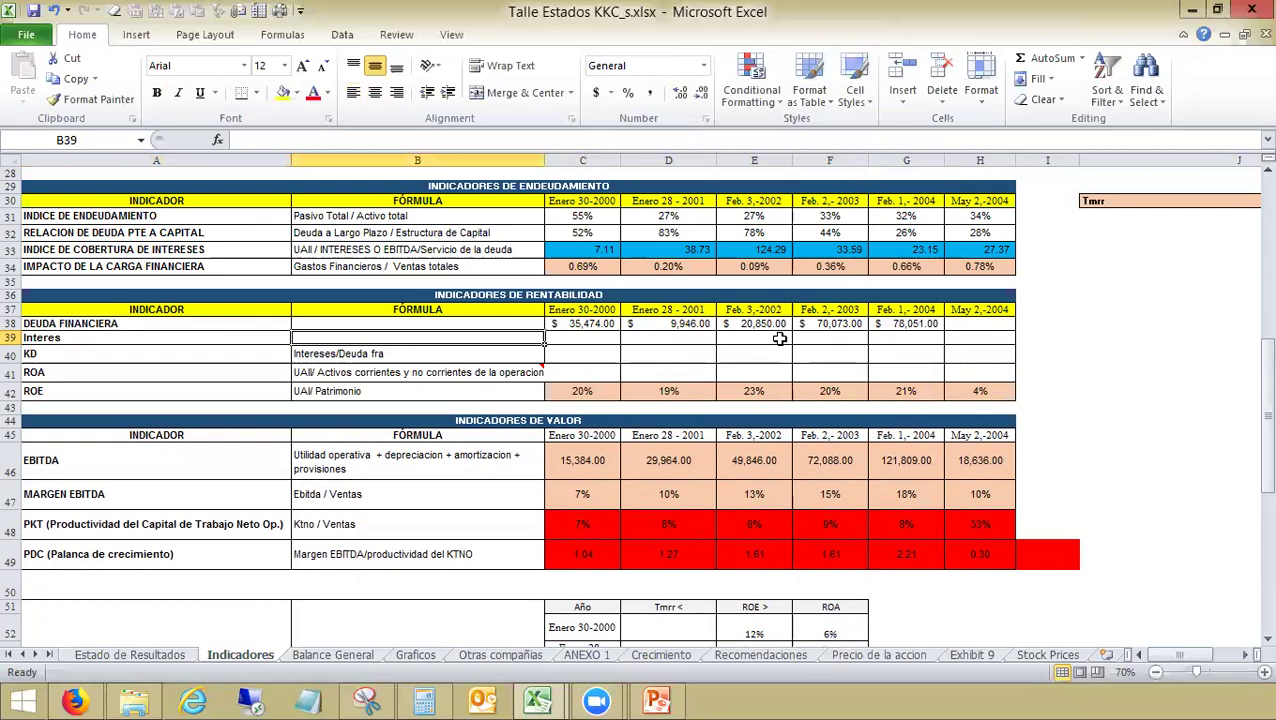
key(ctrl+Tab)
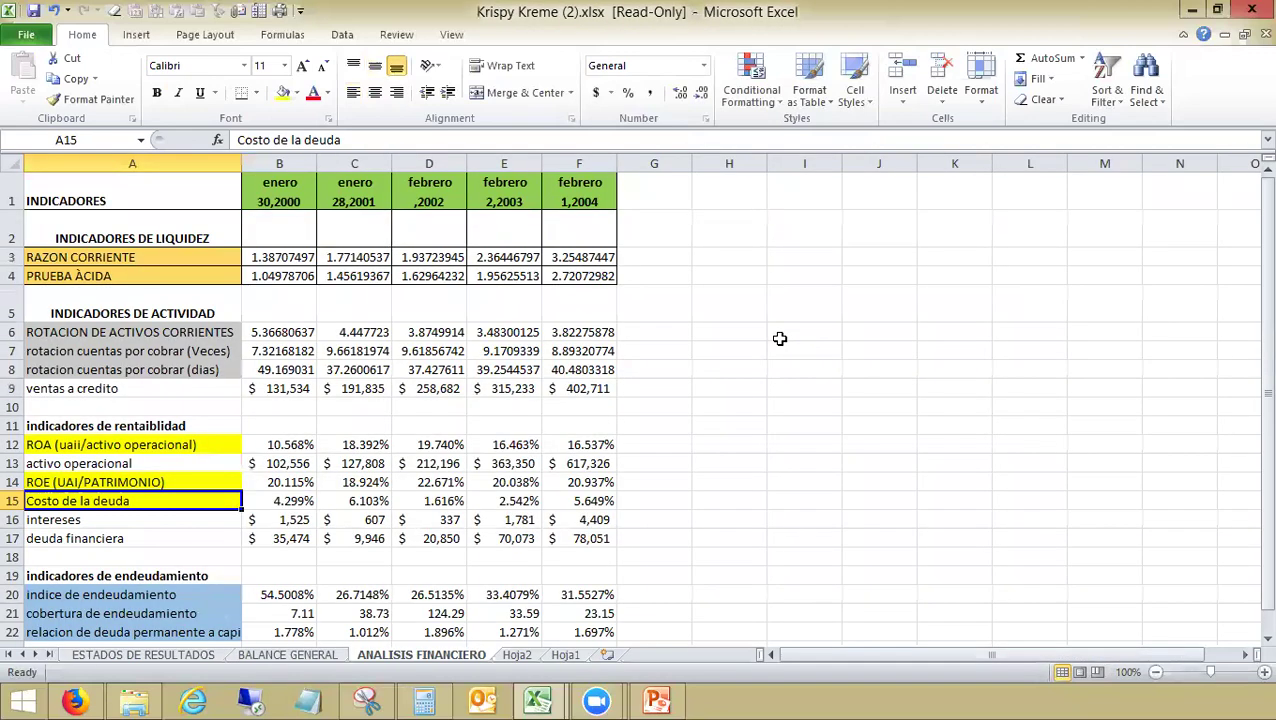
key(Down)
key(Right)
key(ctrl+shift+Right)
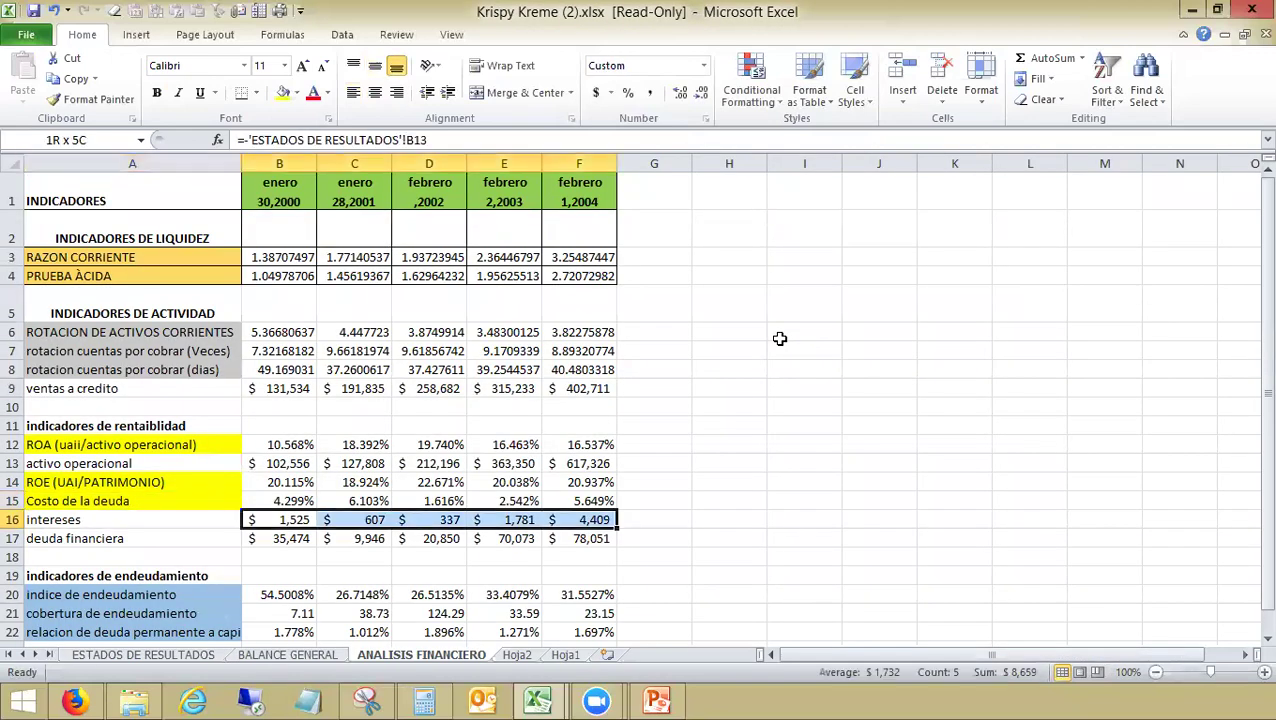
key(ctrl+c)
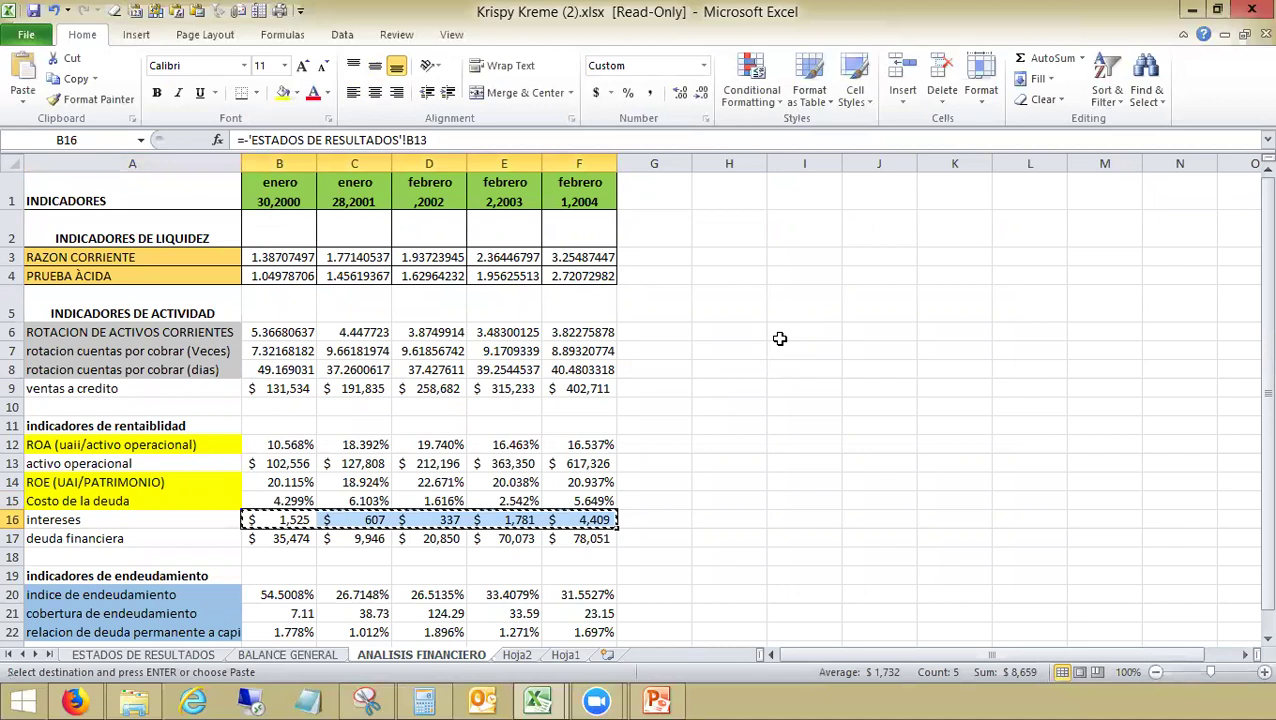
Step: Paste the copied interest figures as values only into the Interes row, starting at C39, in Talle Estados KKC_s.xlsx
key(ctrl+Tab)
key(alt)
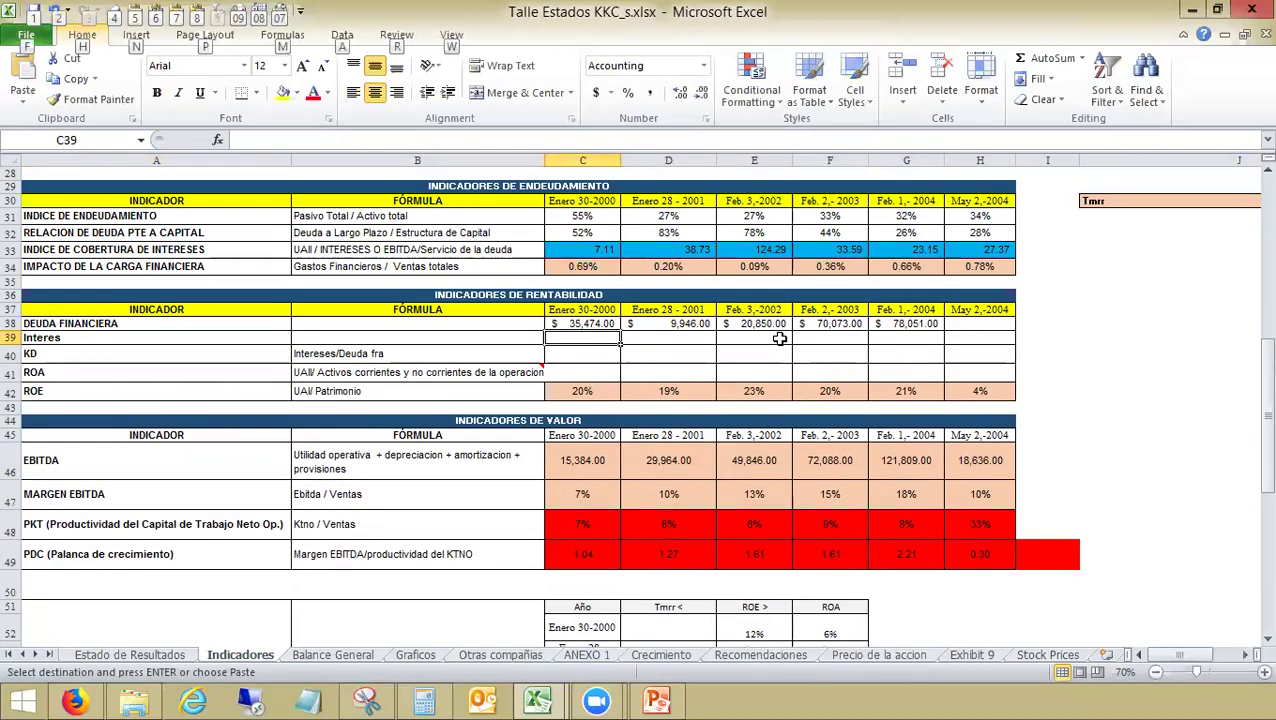
key(h)
key(v)
key(v)
Step: Calculate KD for Enero 30-2000 in C40 with the formula =+C39/C38
key(Down)
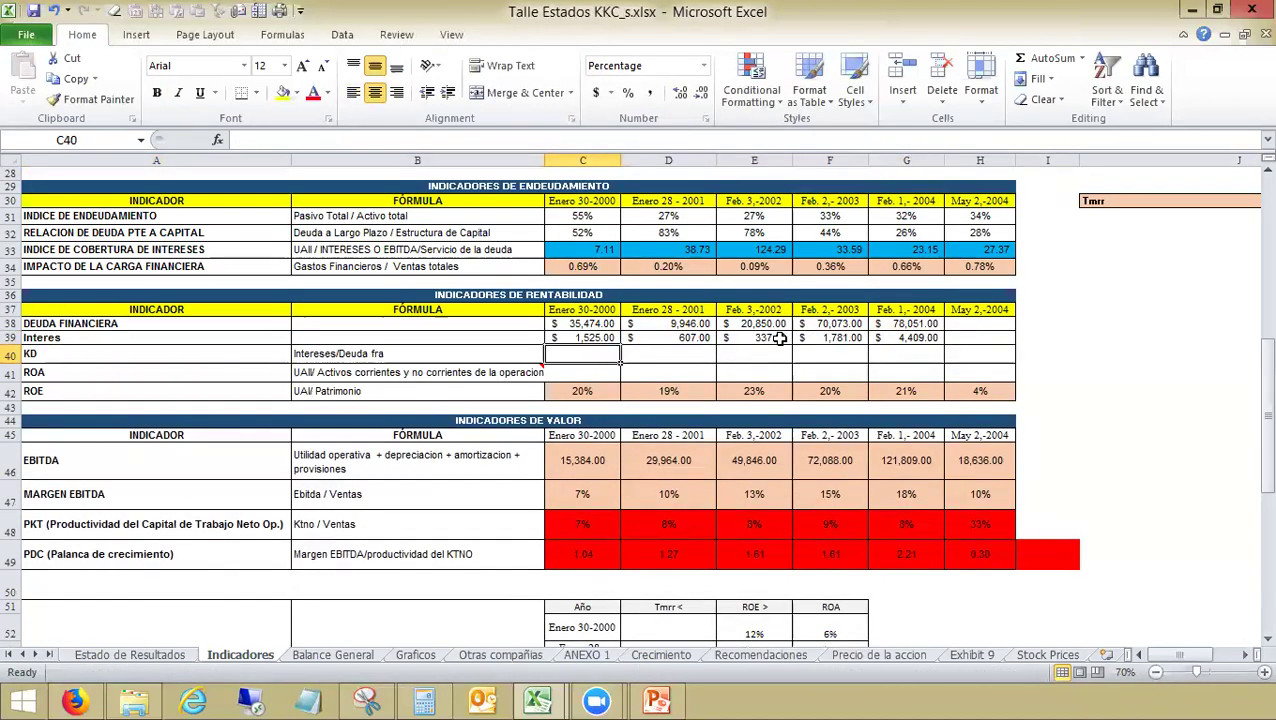
text(+)
key(Up)
text(/c38)
key(Return)
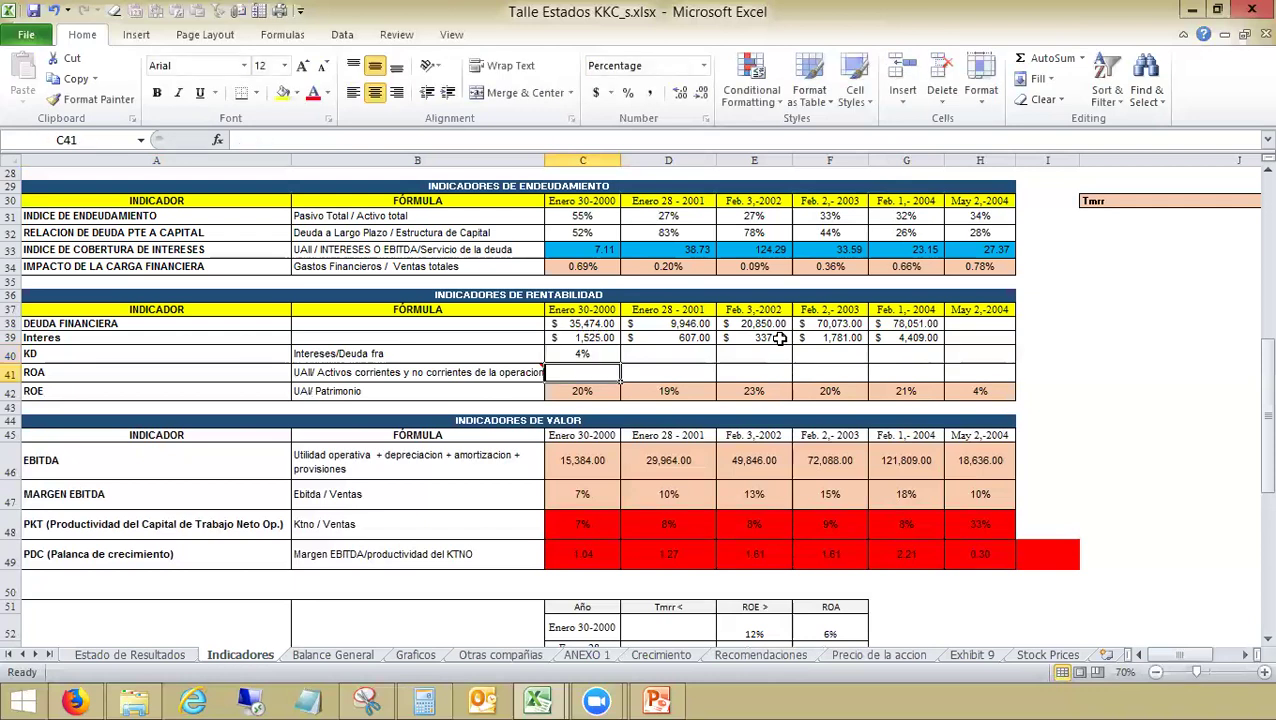
Step: Copy the KD formula from C40 across to G40 for the remaining periods through Feb. 1,-2004
key(Up)
key(ctrl+c)
key(shift+Right)
key(shift+Right)
key(shift+Right)
key(shift+Right)
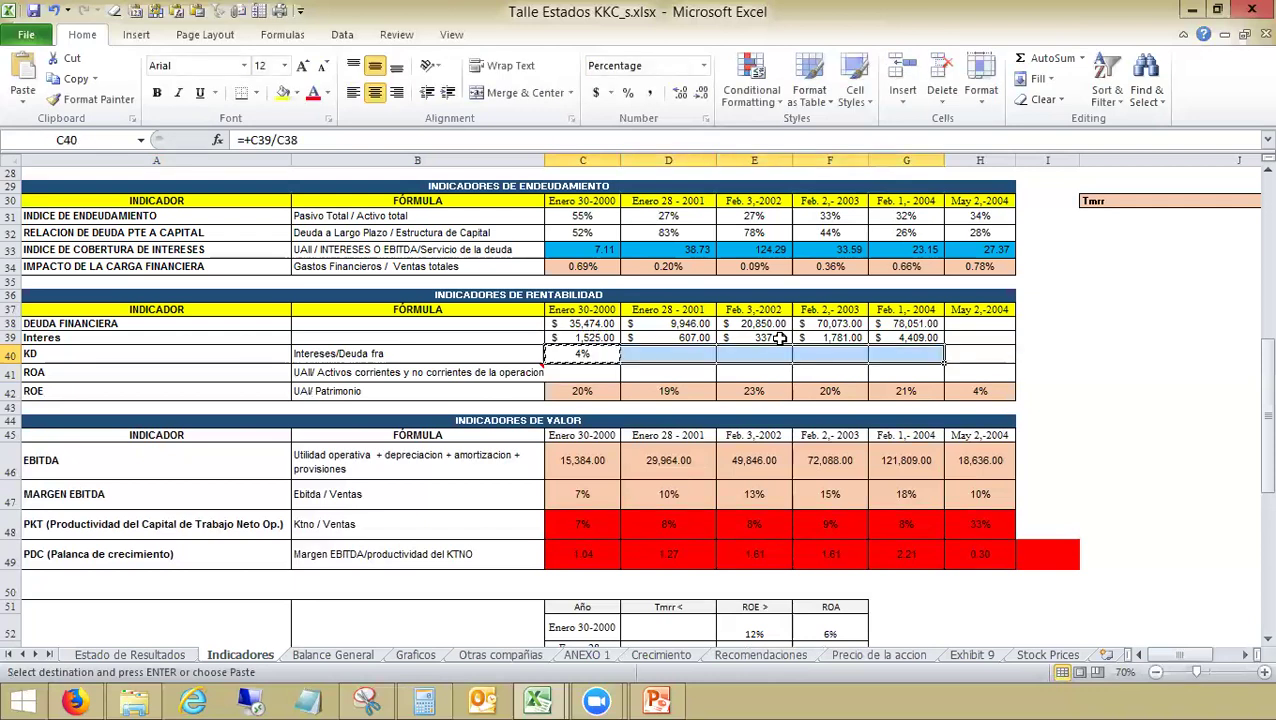
key(Return)
Step: Review the KD row on Indicadores and compare it with the Costo de la deuda row in Krispy Kreme (2).xlsx
key(Home)
key(Down)
key(Right)
key(Right)
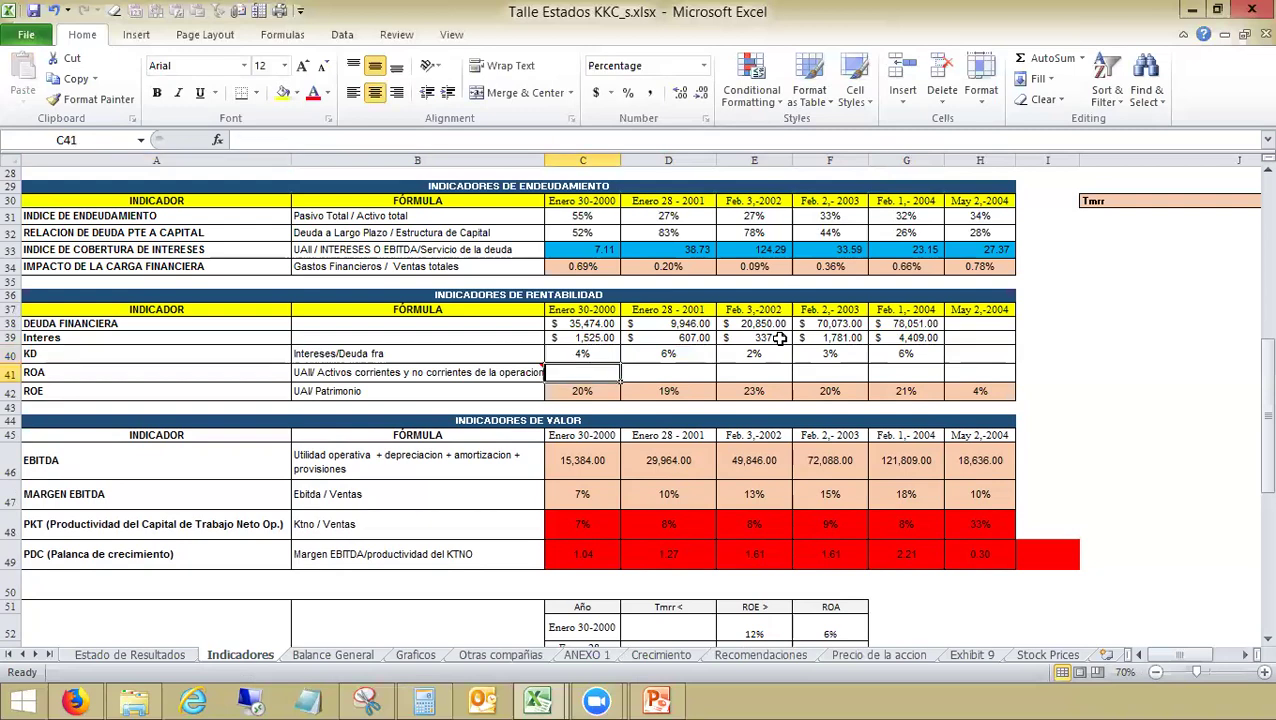
key(Right)
key(Right)
key(Right)
key(Up)
key(Left)
key(Left)
key(Left)
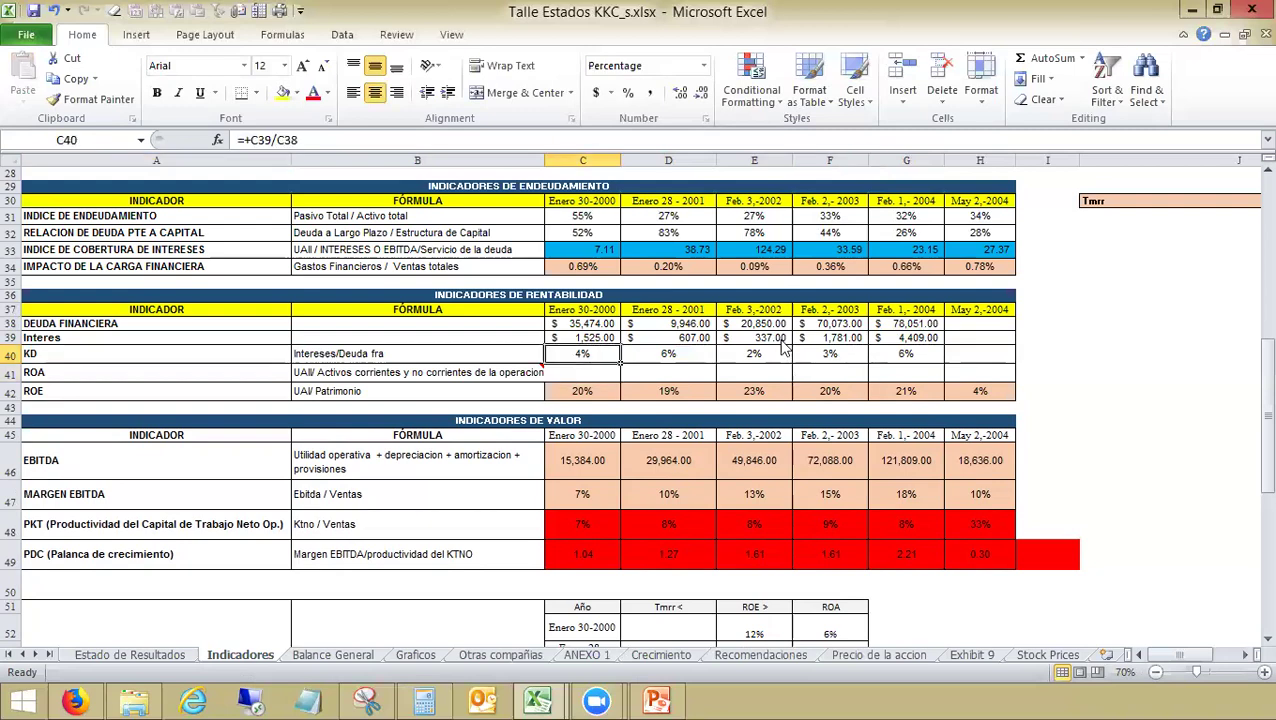
key(alt+Tab)
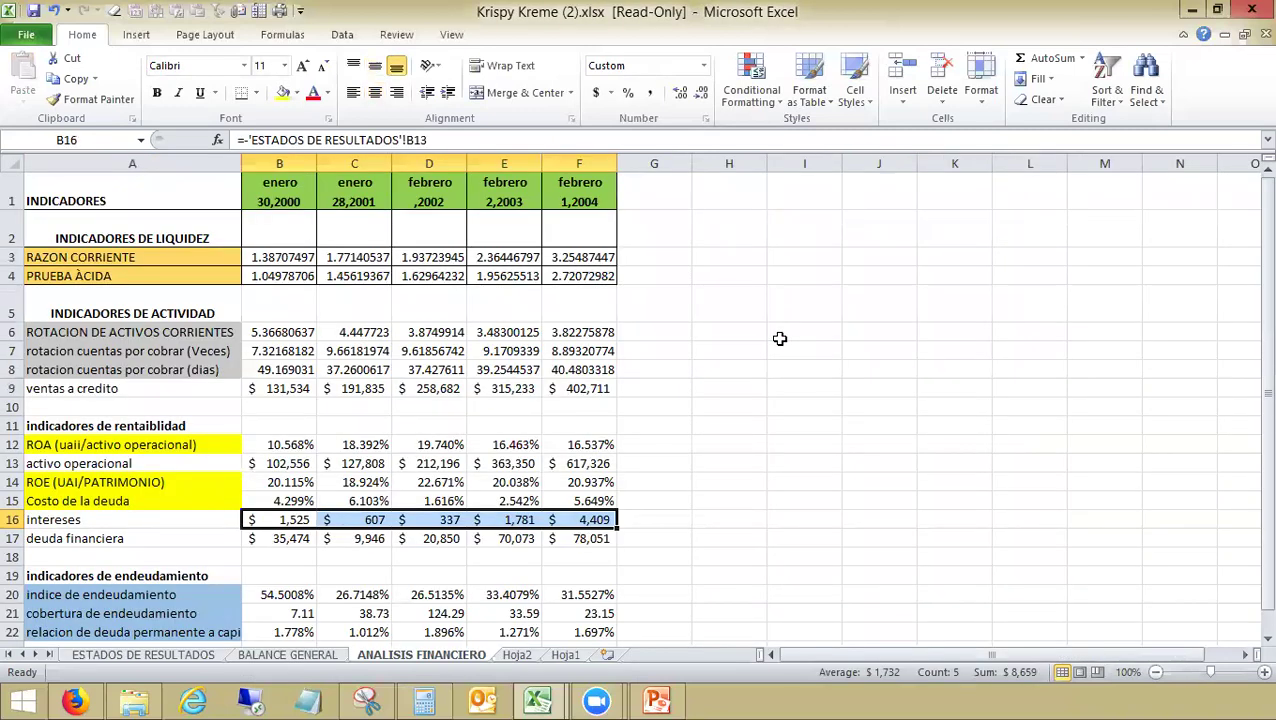
key(Up)
key(Right)
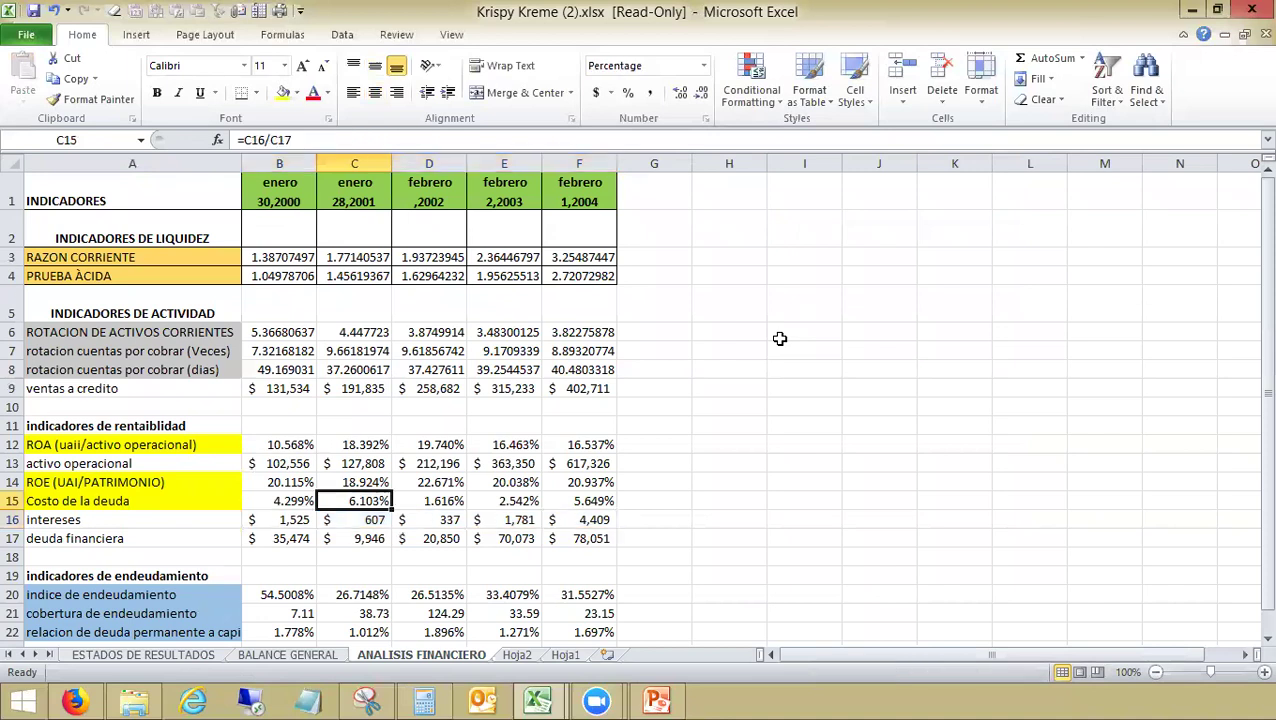
key(Right)
key(alt+Tab)
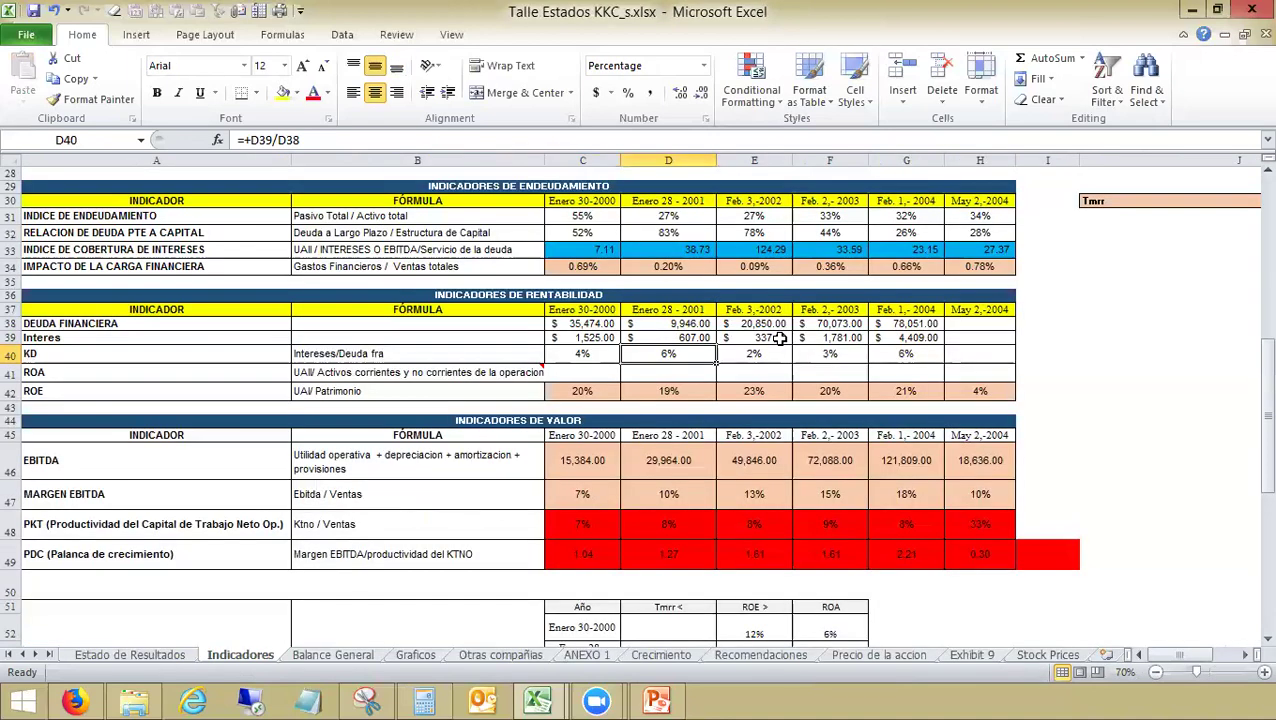
Step: Format the KD percentages in C40:G40 to show two decimal places
key(Right)
key(Left)
key(Left)
key(shift+Right)
key(shift+Right)
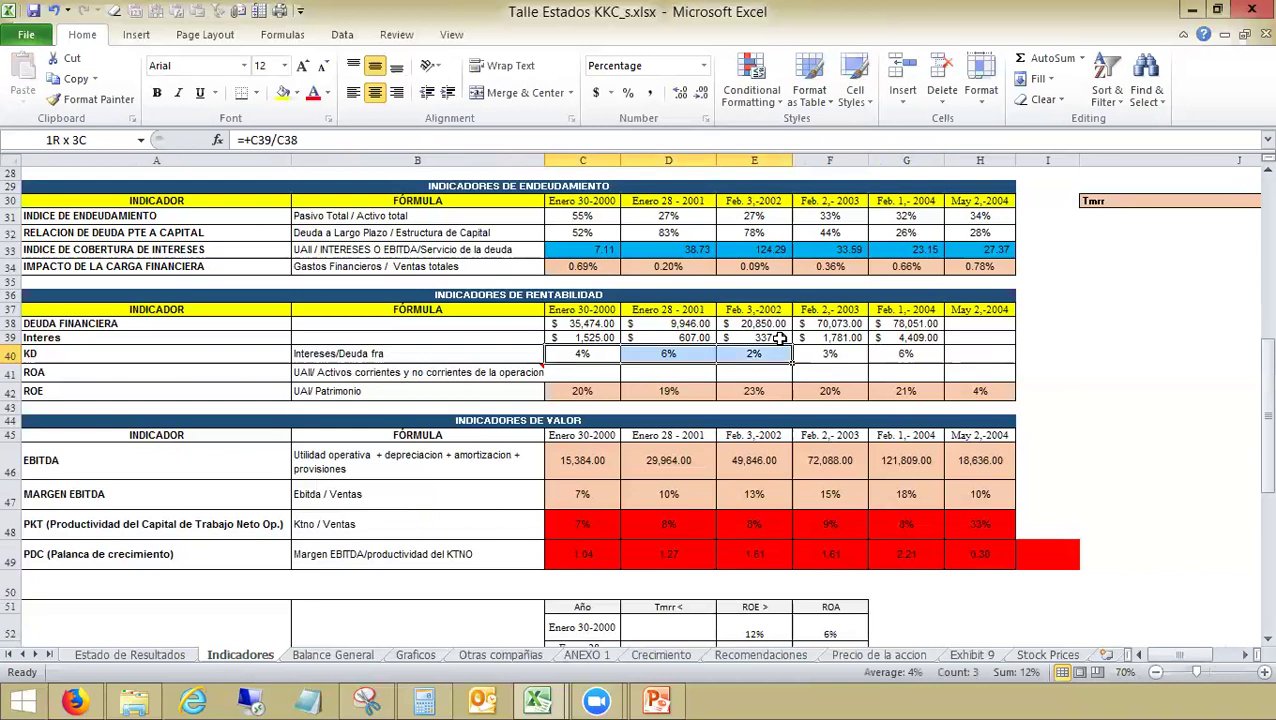
key(shift+Right)
key(shift+Right)
click(679, 95)
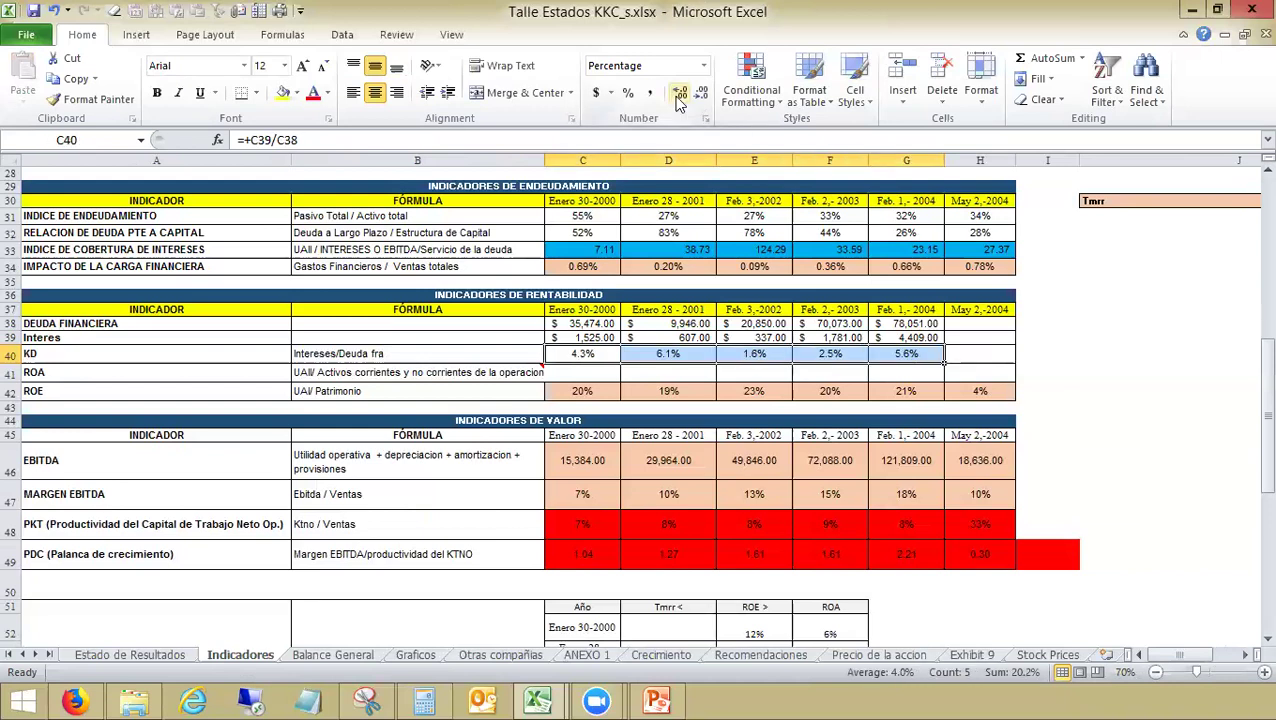
click(679, 95)
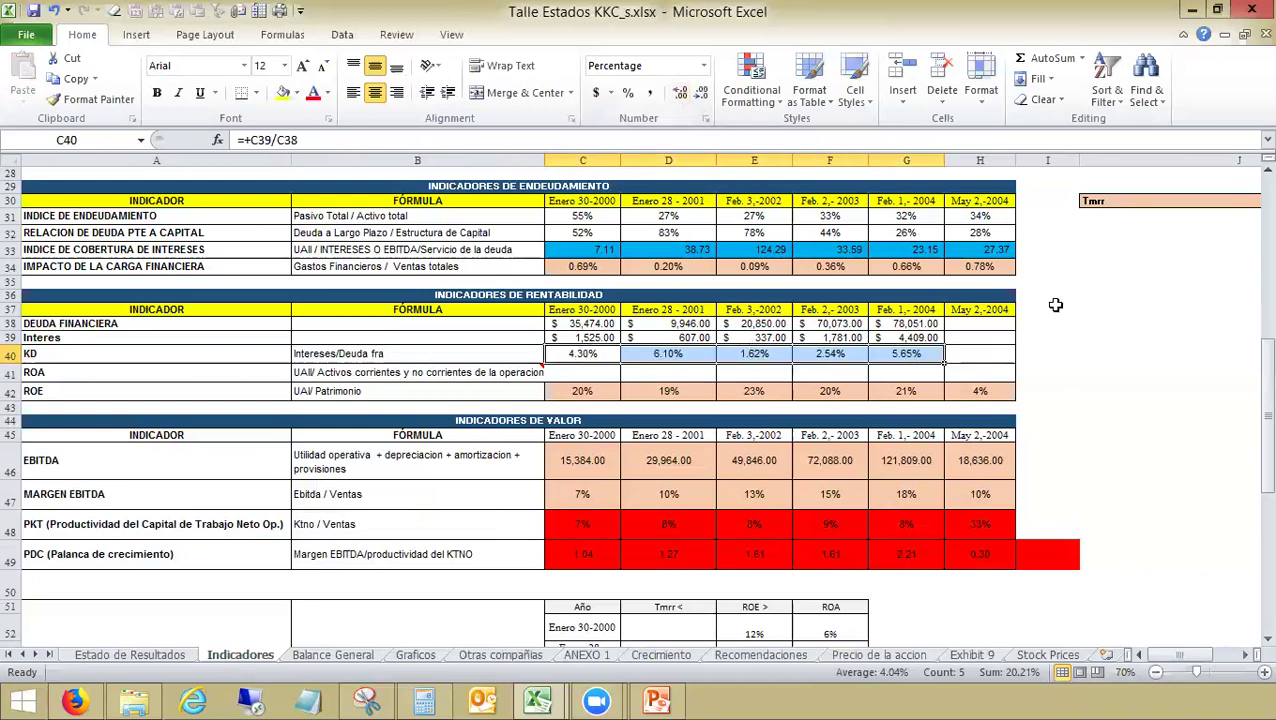
key(shift+Left)
key(shift+Left)
key(shift+Left)
key(shift+Left)
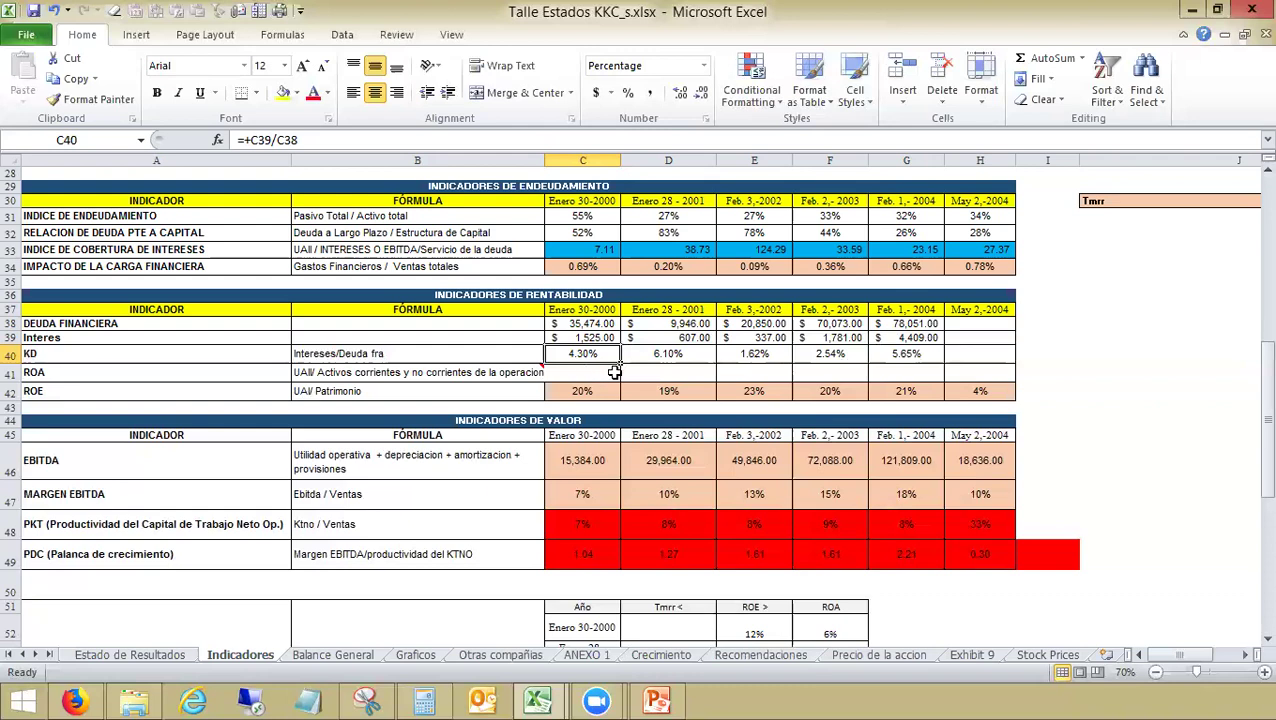
key(Down)
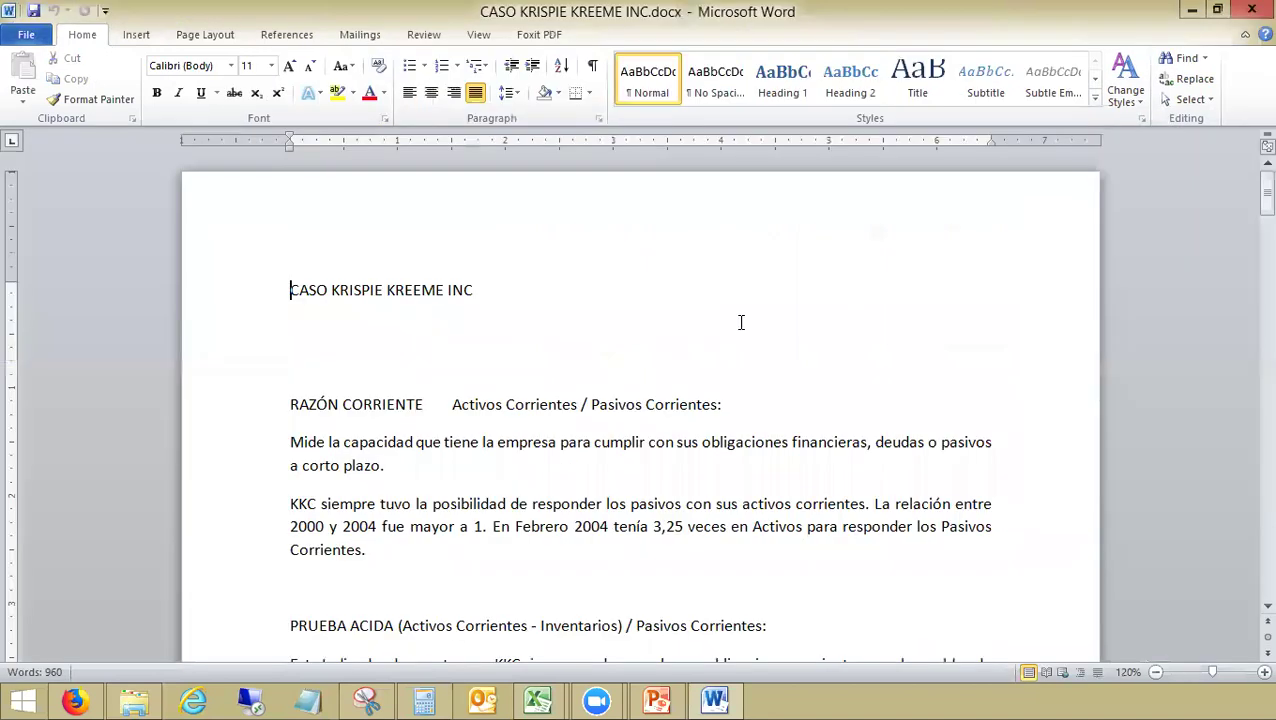
Step: Skim the indicator explanations in the Word document CASO KRISPIE KREEME INC.docx and close the document
scroll(741, 322, down, 3)
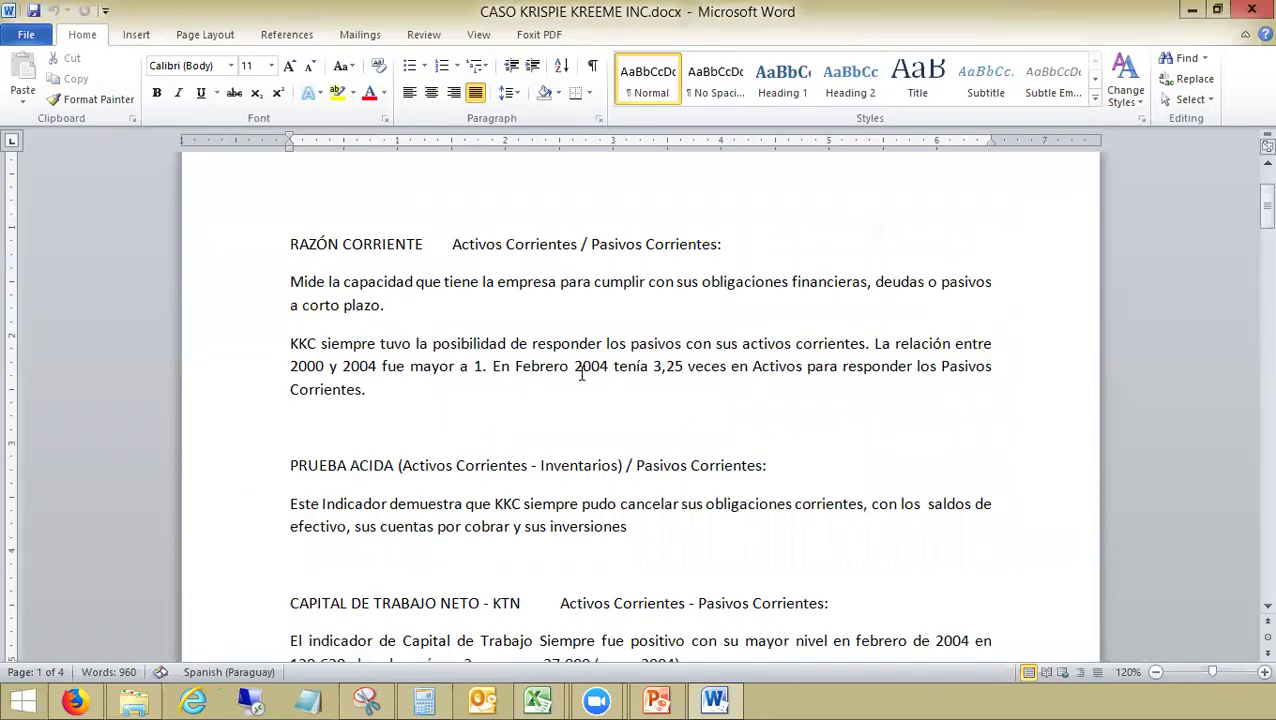
scroll(617, 490, down, 9)
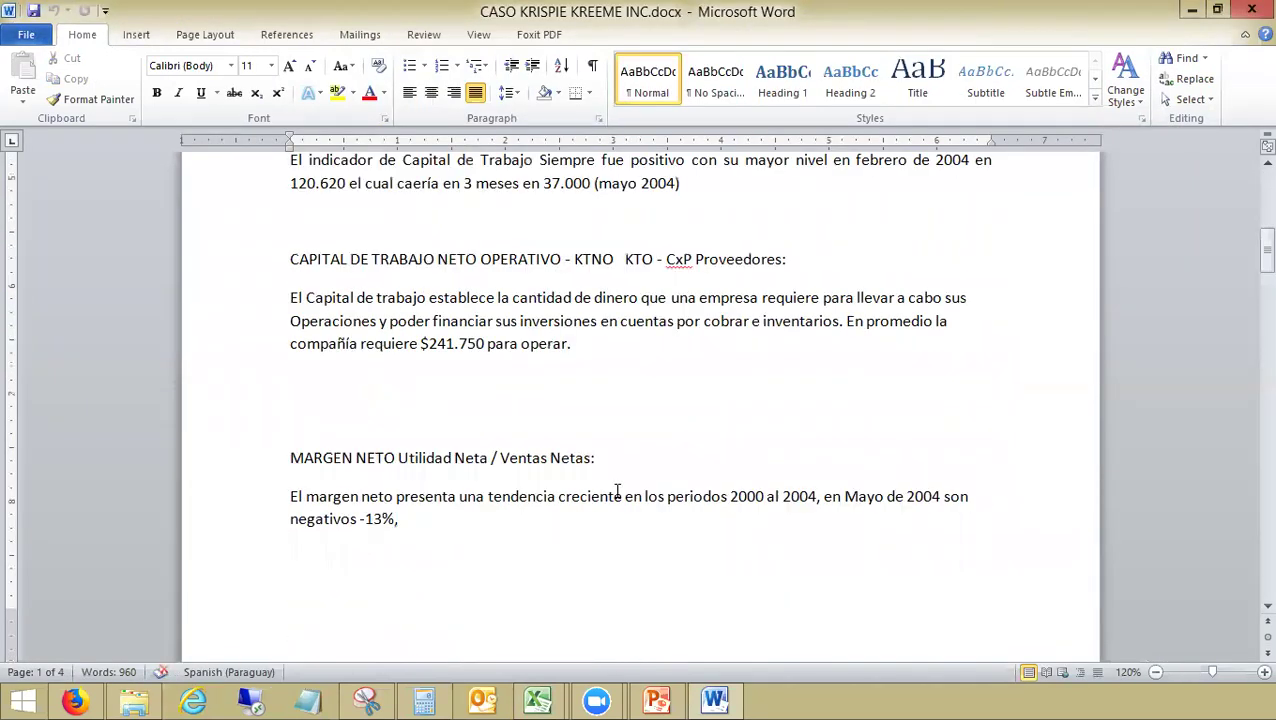
scroll(617, 490, up, 4)
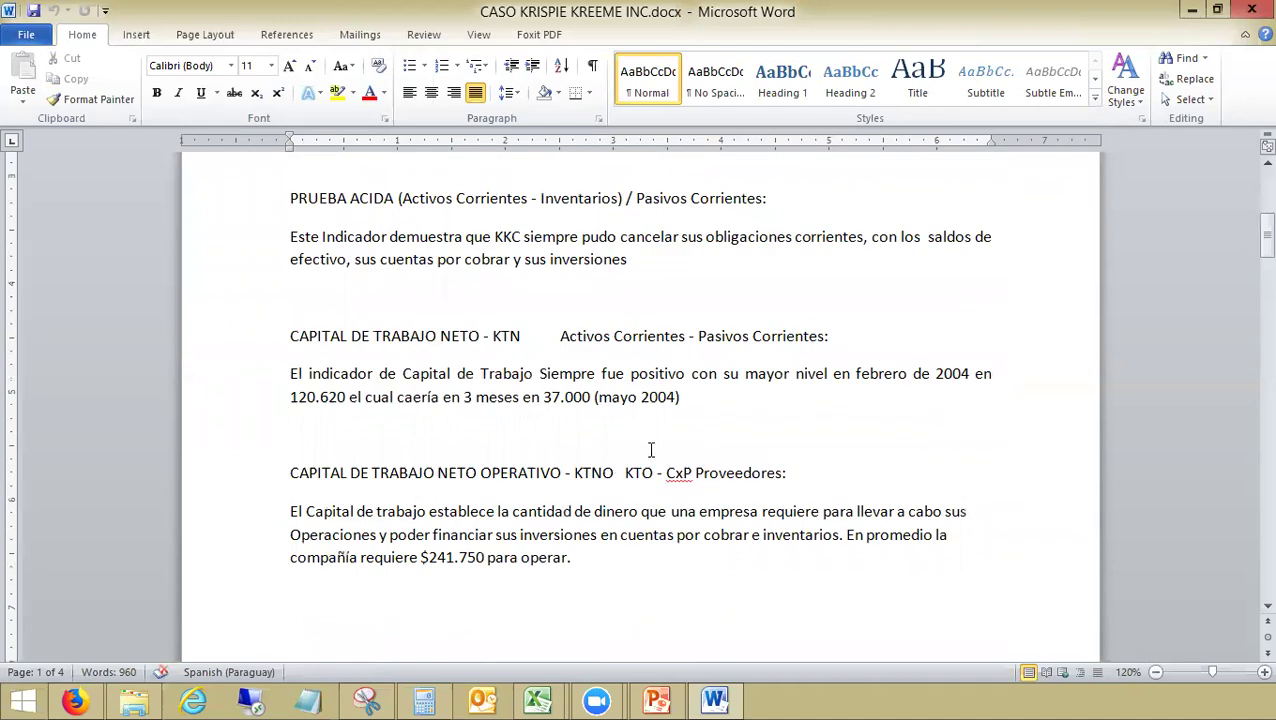
scroll(735, 311, up, 7)
scroll(1243, 18, up, 1)
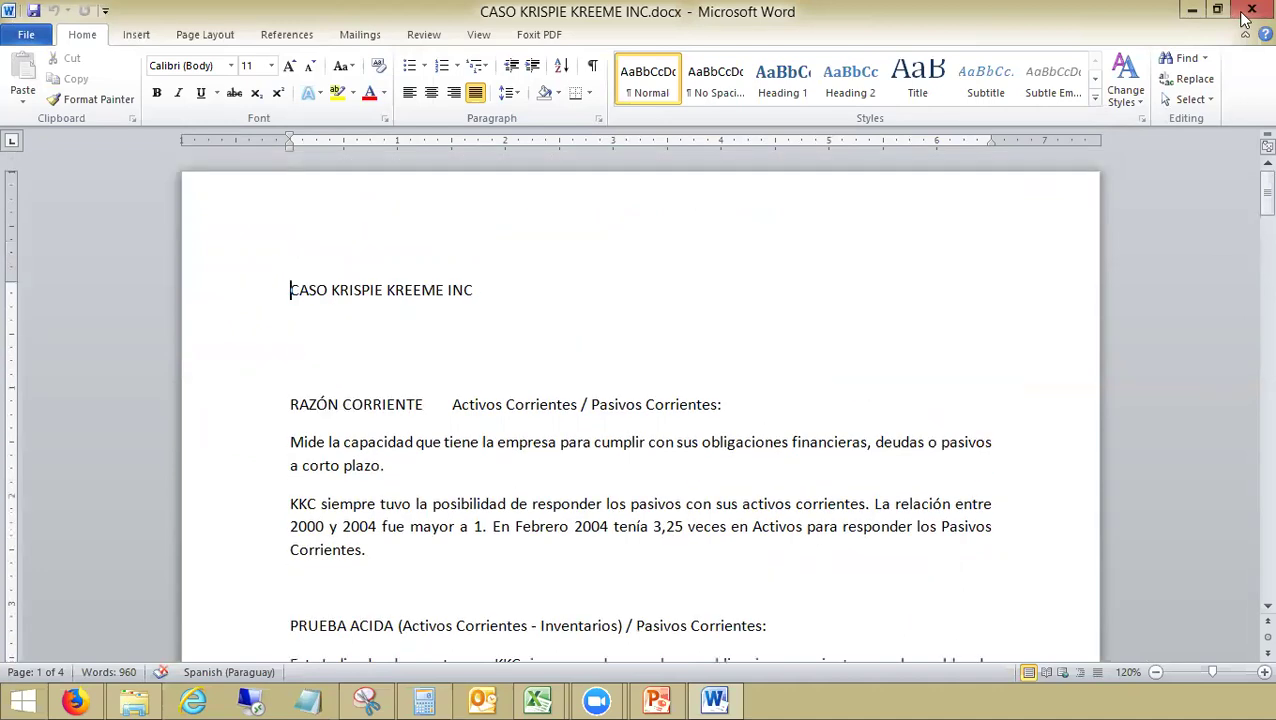
click(1250, 12)
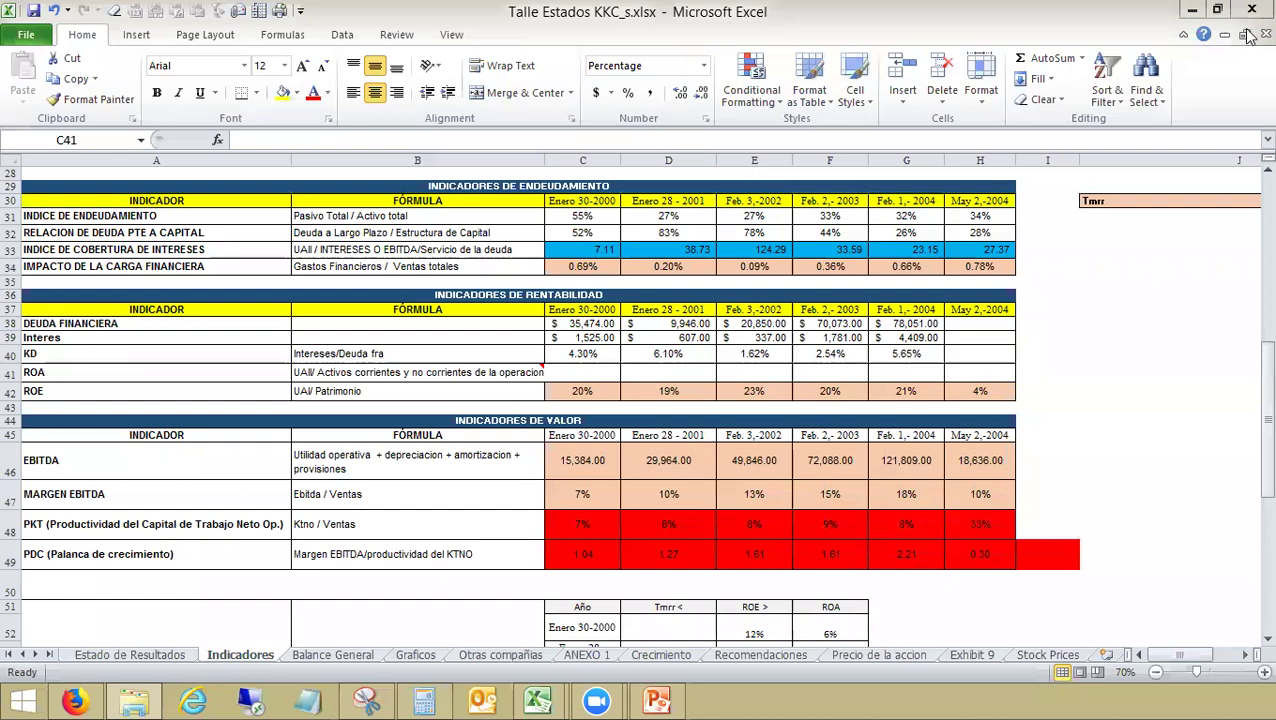
Step: Close both workbooks, discarding the changes to Krispy Kreme (2).xlsx, and switch to the Krispi Kreme email in the browser
click(1247, 34)
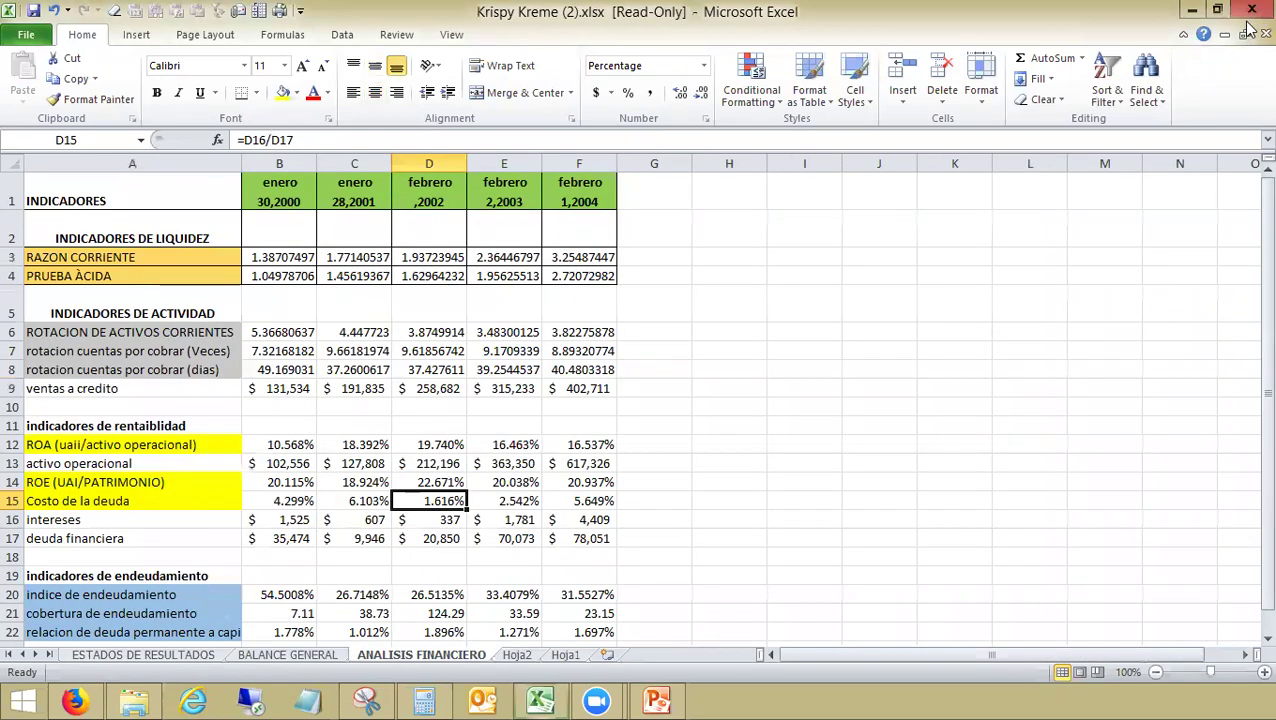
click(1249, 30)
click(636, 373)
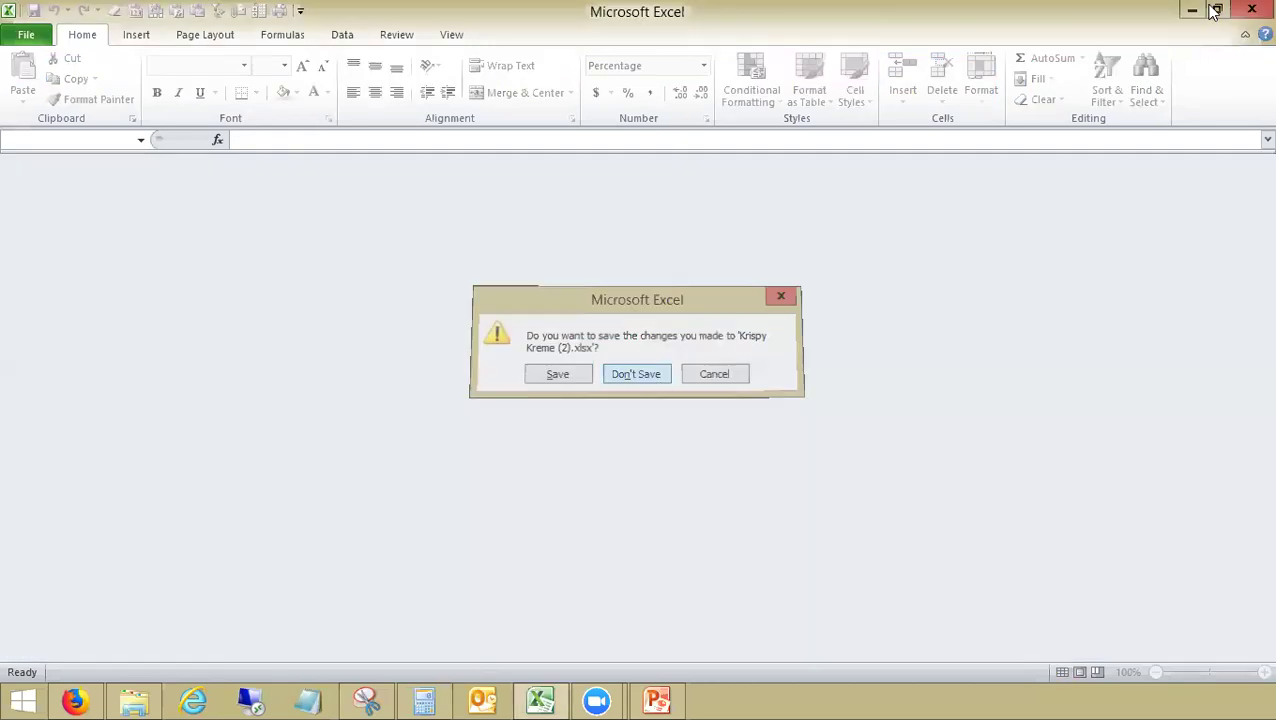
key(alt+Tab)
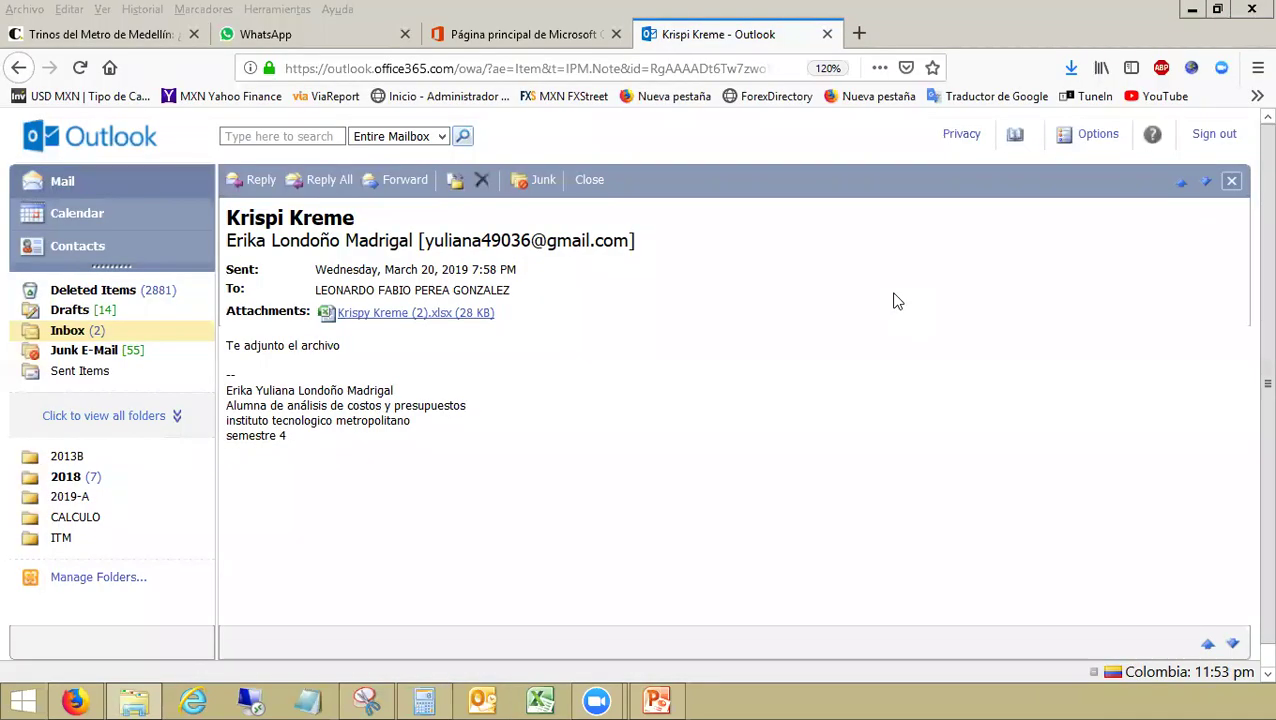